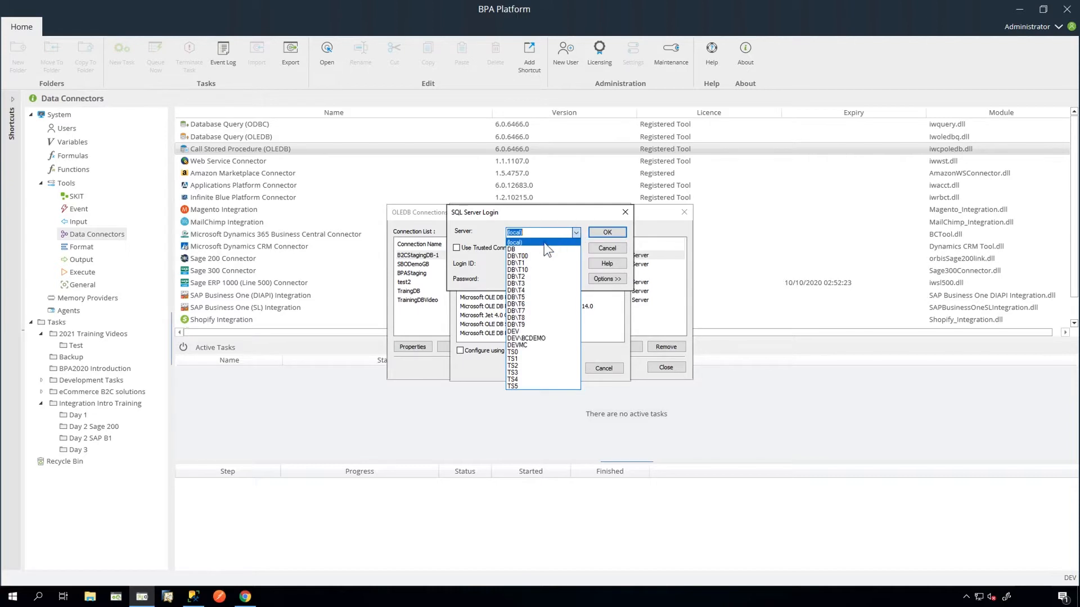
Log in to the (local) SQL Server with a trusted connection, selecting the B2CStagingDB_v3_2 database
left_click(544, 242)
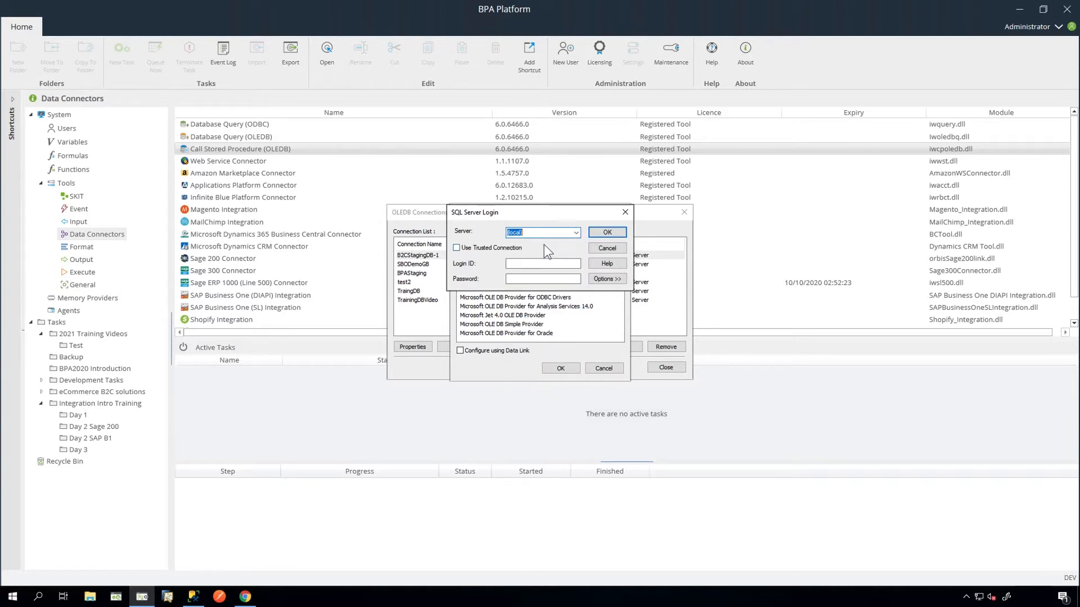
left_click(456, 247)
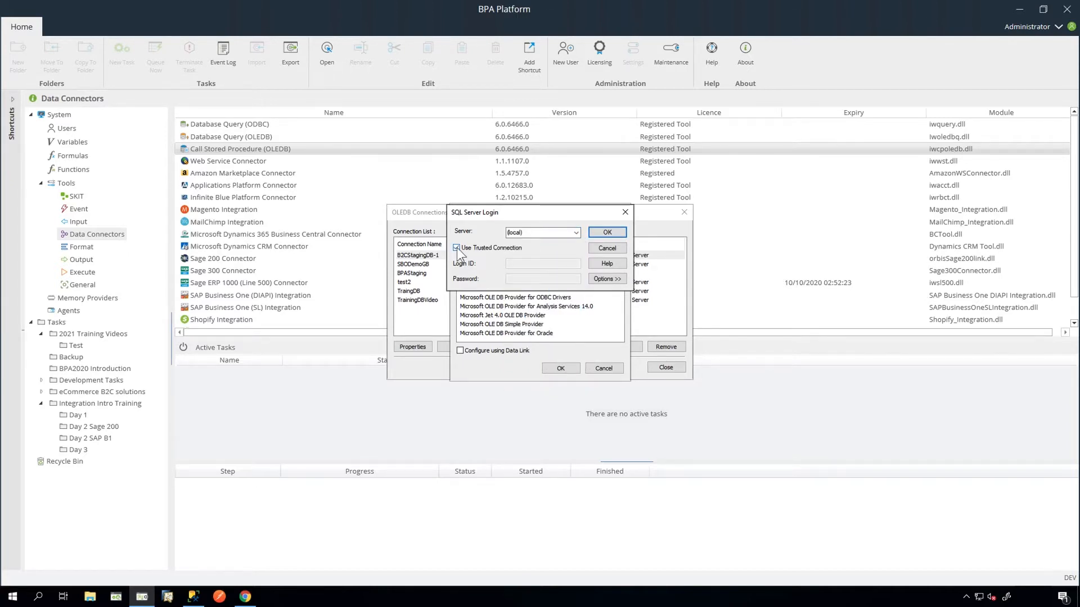
left_click(600, 279)
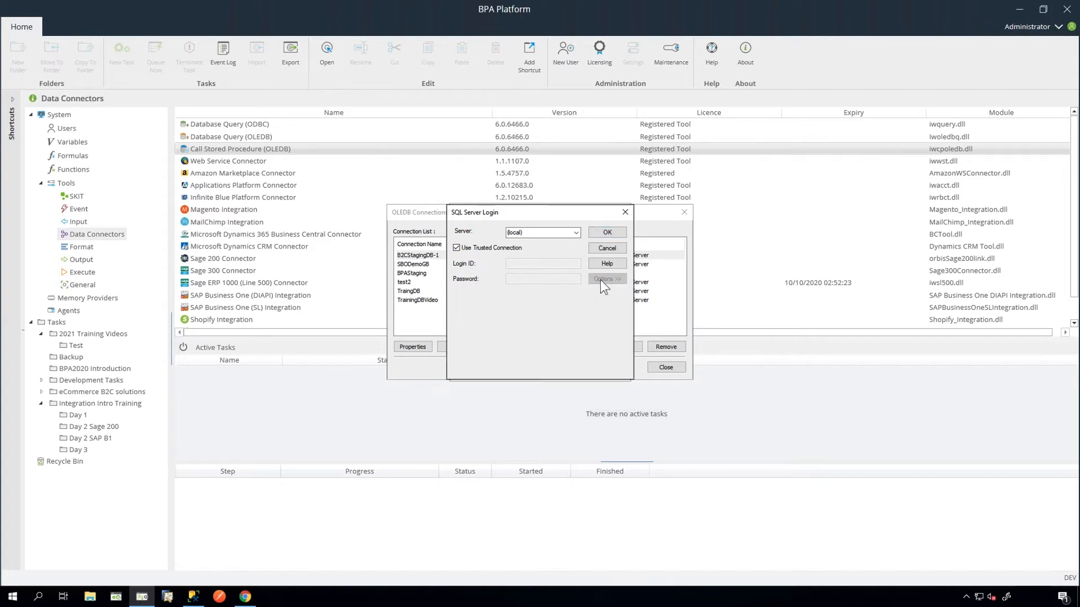
left_click(581, 308)
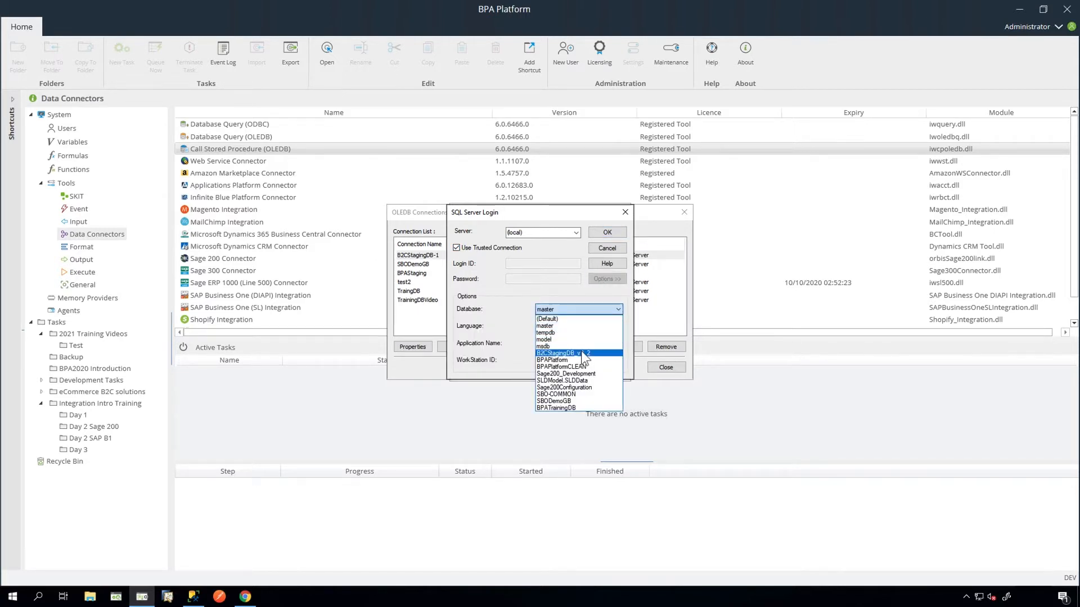
left_click(583, 354)
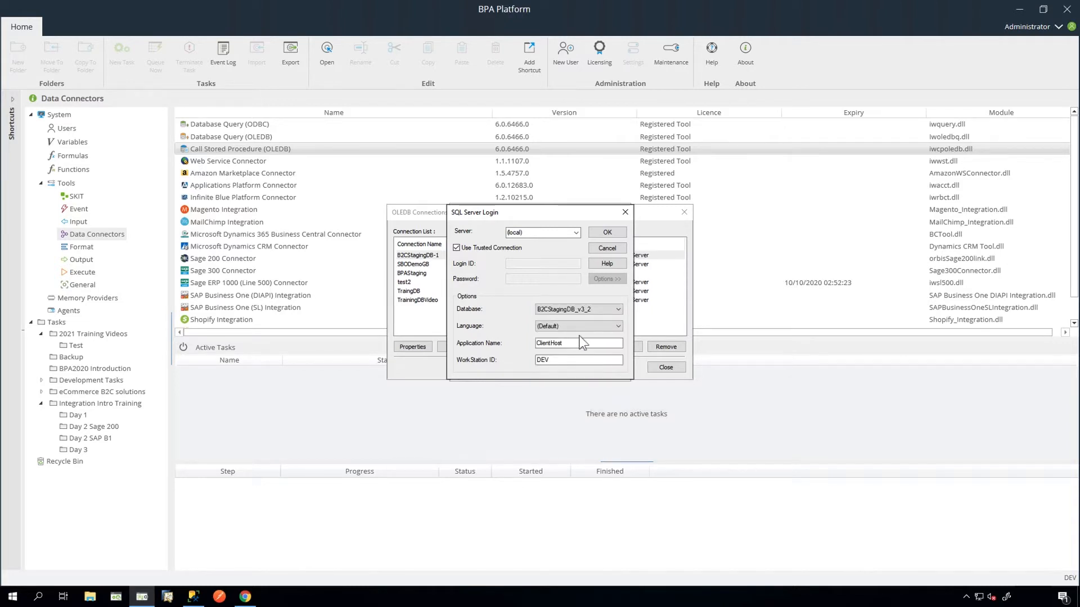
left_click(621, 235)
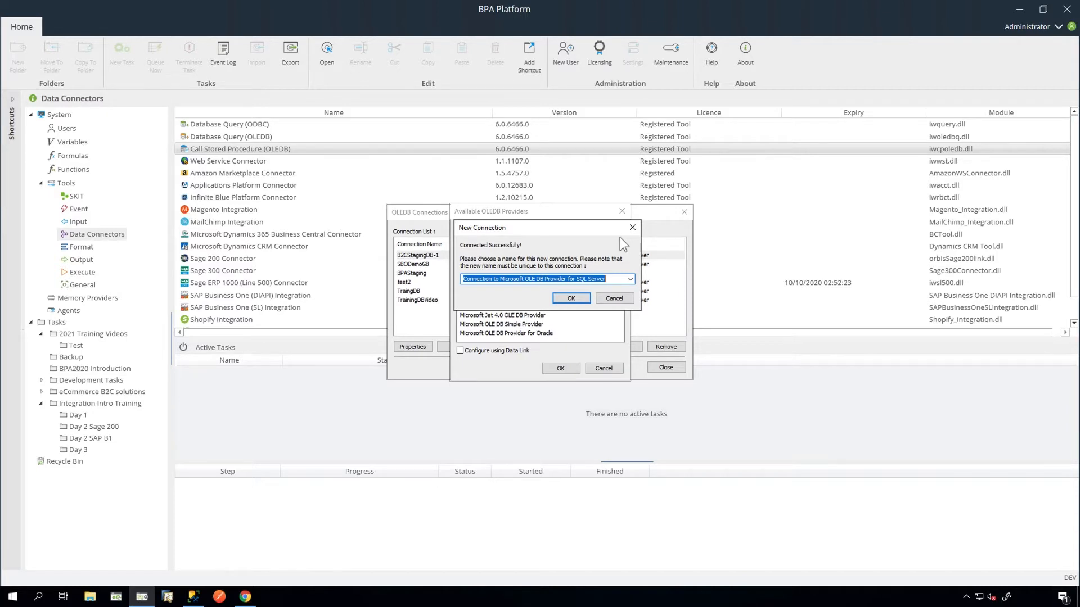
Name the new OLEDB connection "B2CStaging v3.2", save it and close the connection list
type("B2CSt")
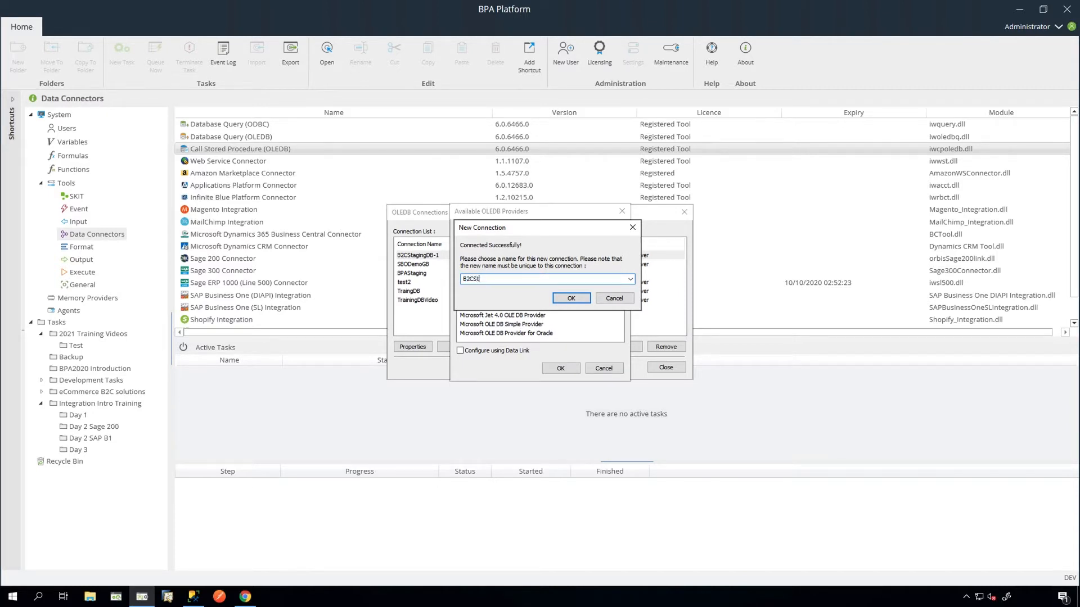
type("aging v3.2")
left_click(560, 297)
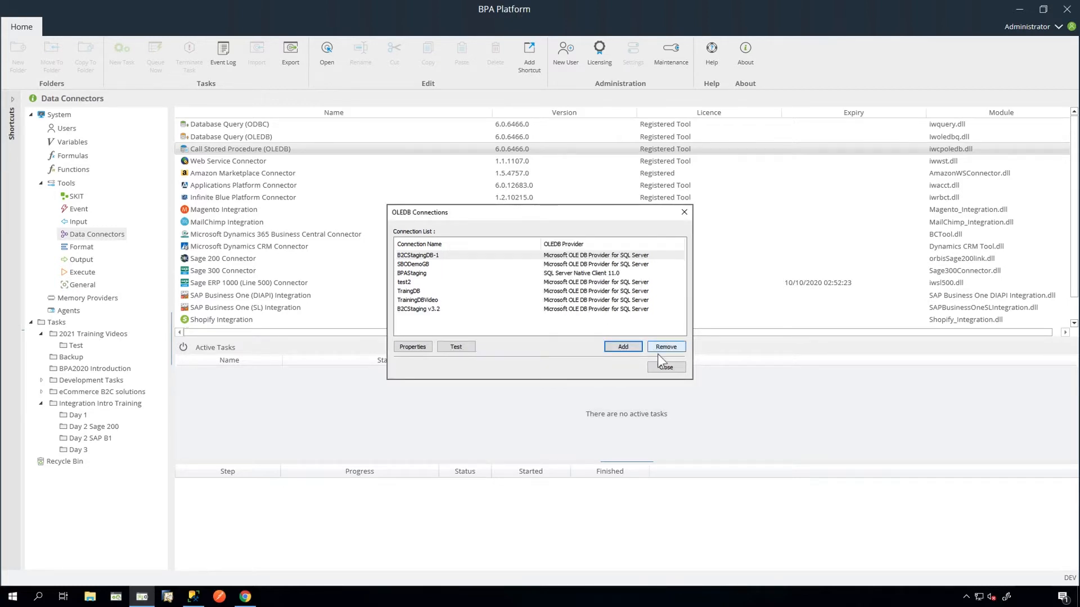
left_click(666, 368)
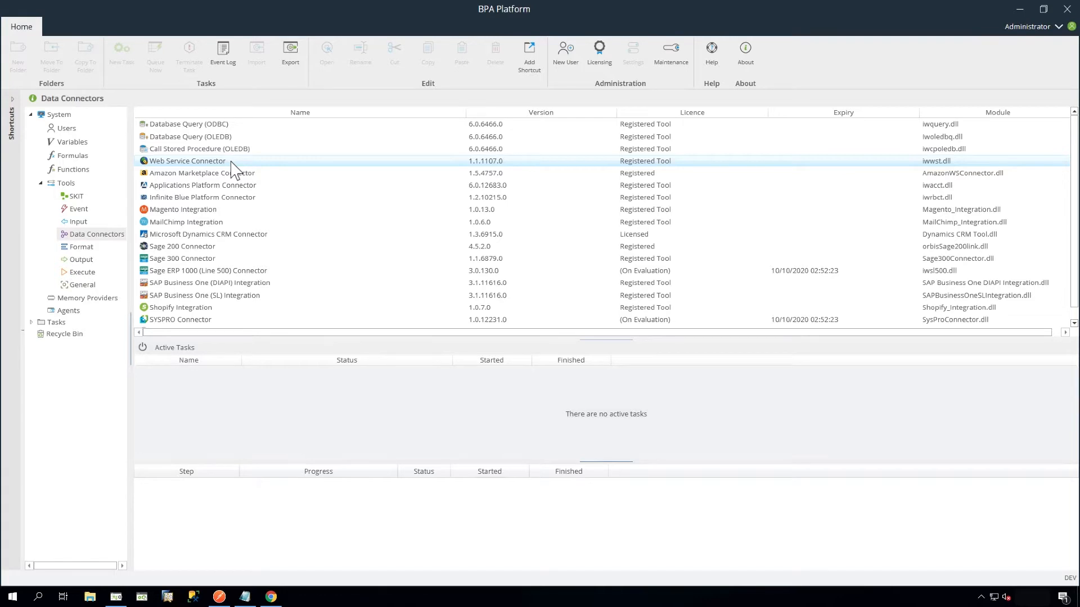
Add a Web Service Connector configuration named BigCommerceTutorial, based on HTTP without a definition file and with self-described operations
double_click(231, 162)
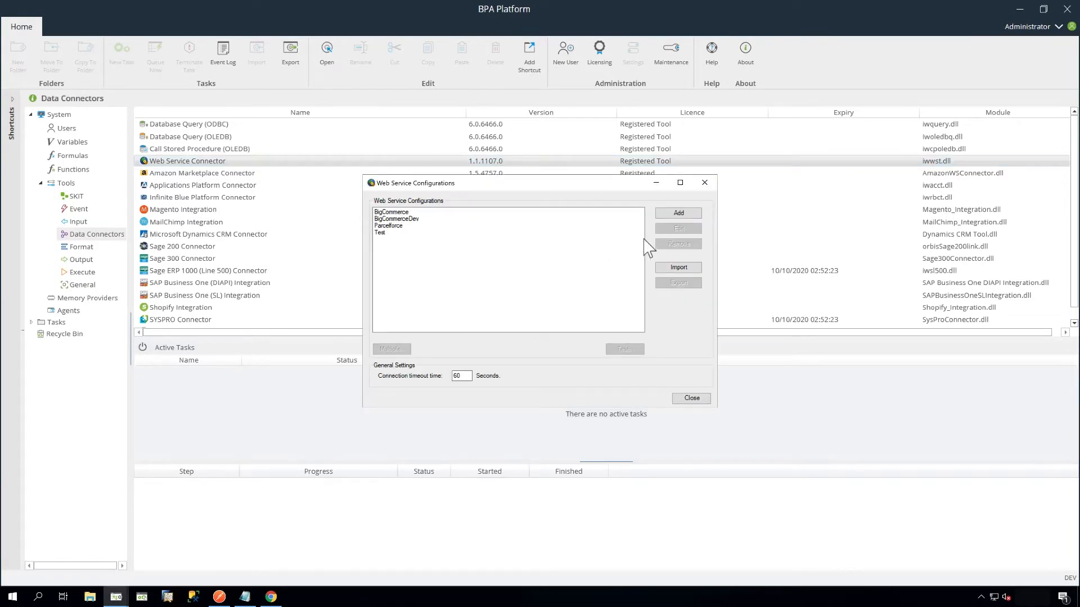
left_click(671, 212)
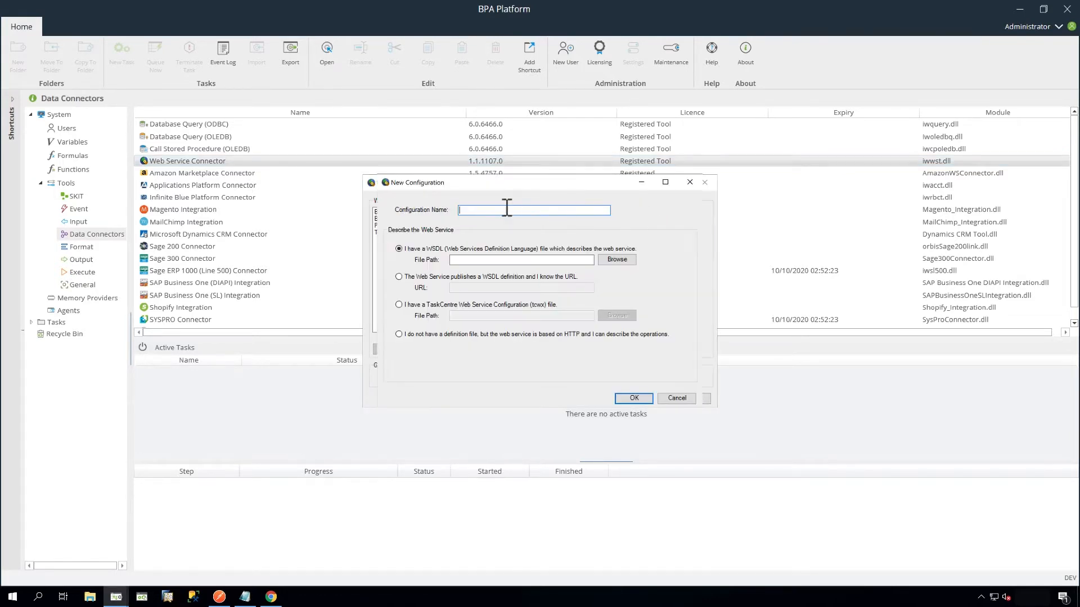
type("BigCommerceTutorial")
left_click(399, 334)
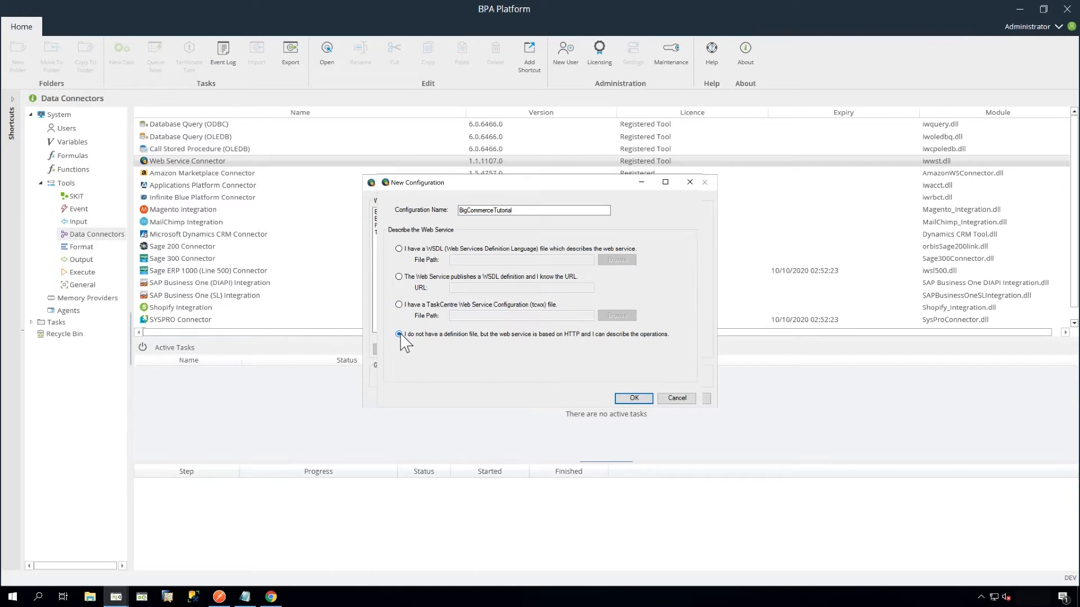
left_click(633, 398)
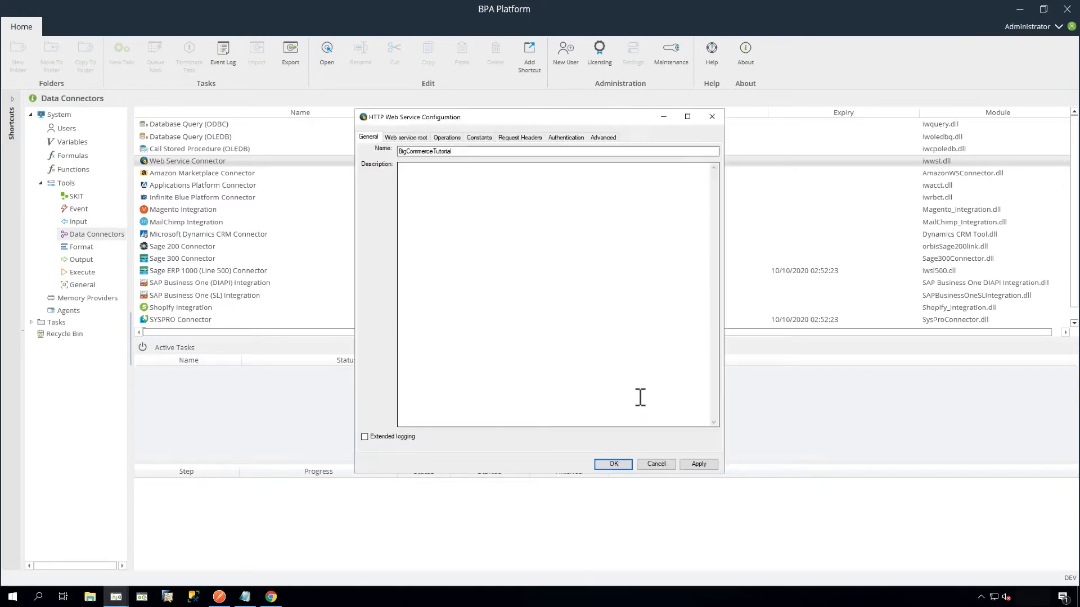
left_click(416, 138)
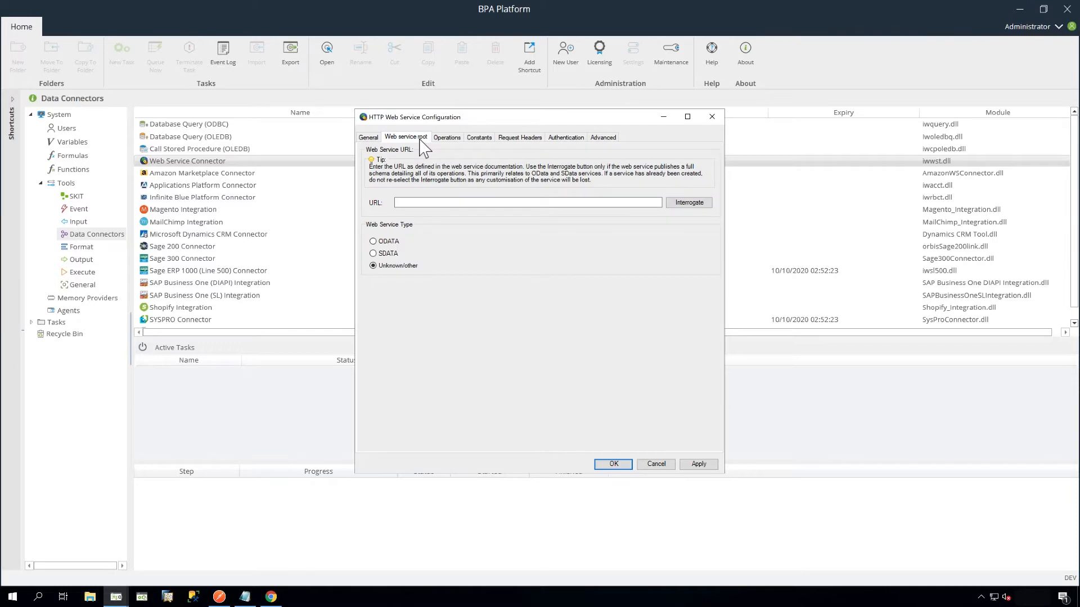
left_click(394, 202)
type("https://api.bigcommerce.com/stores/")
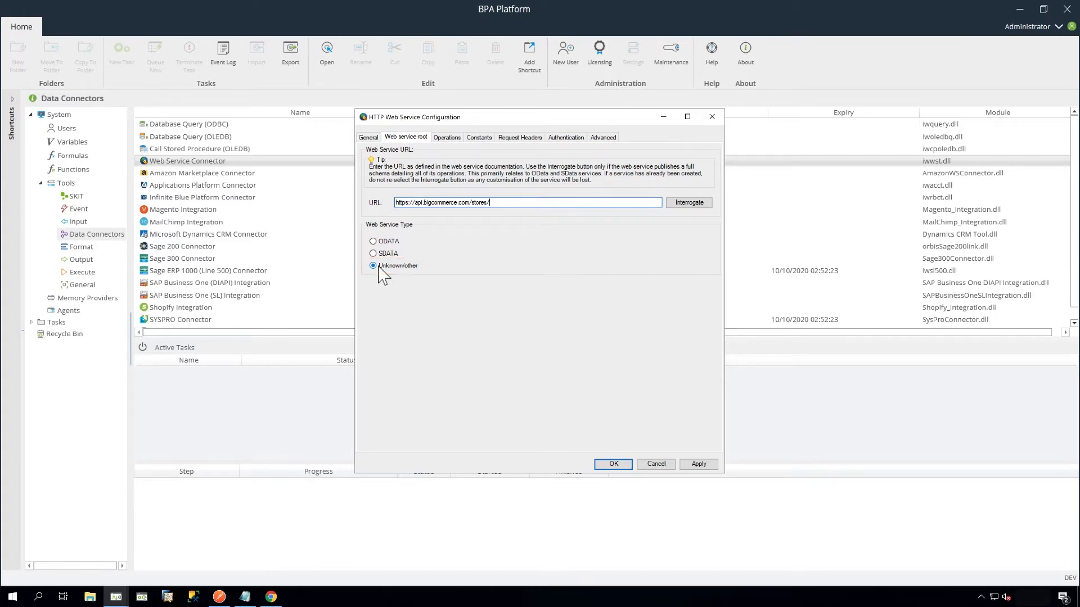
Switch to Chrome and copy the Accept header name from the test request headers in BigCommerce's Get All Orders reference
left_click(272, 598)
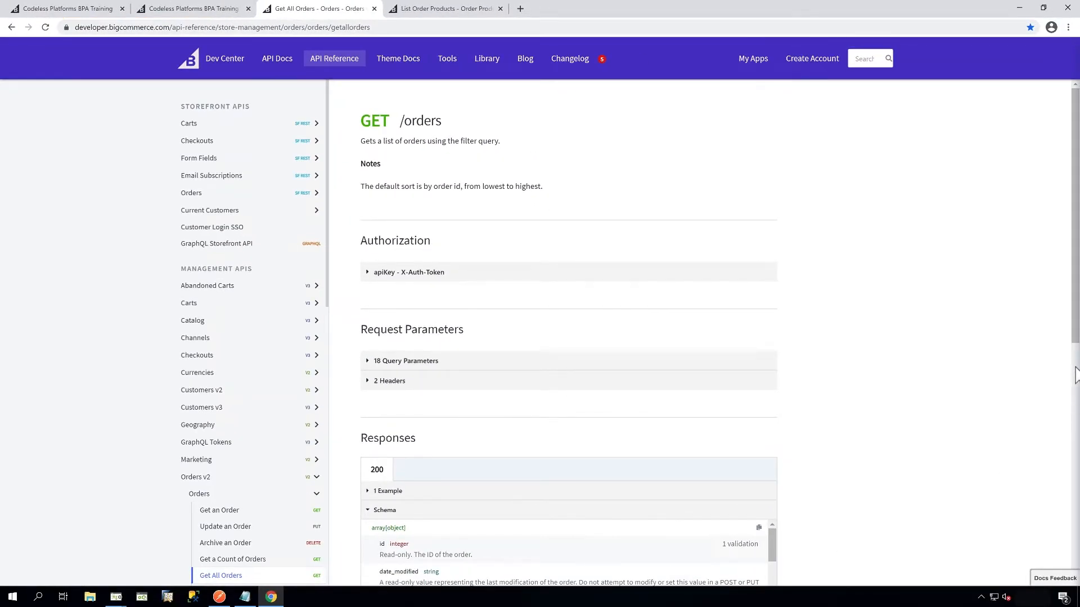
left_click_drag(1075, 333, 1067, 580)
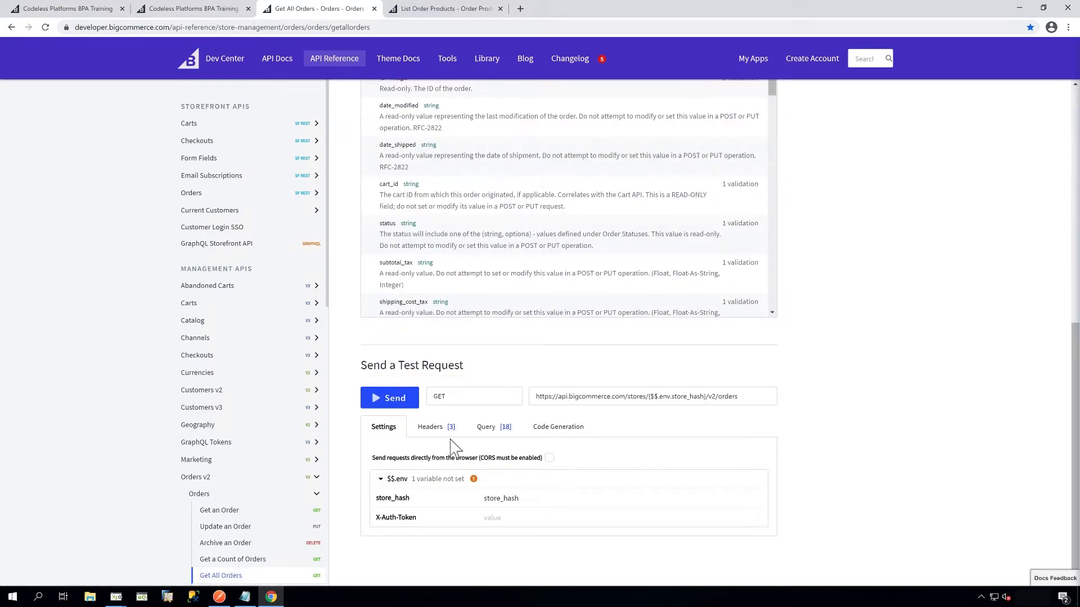
left_click(443, 437)
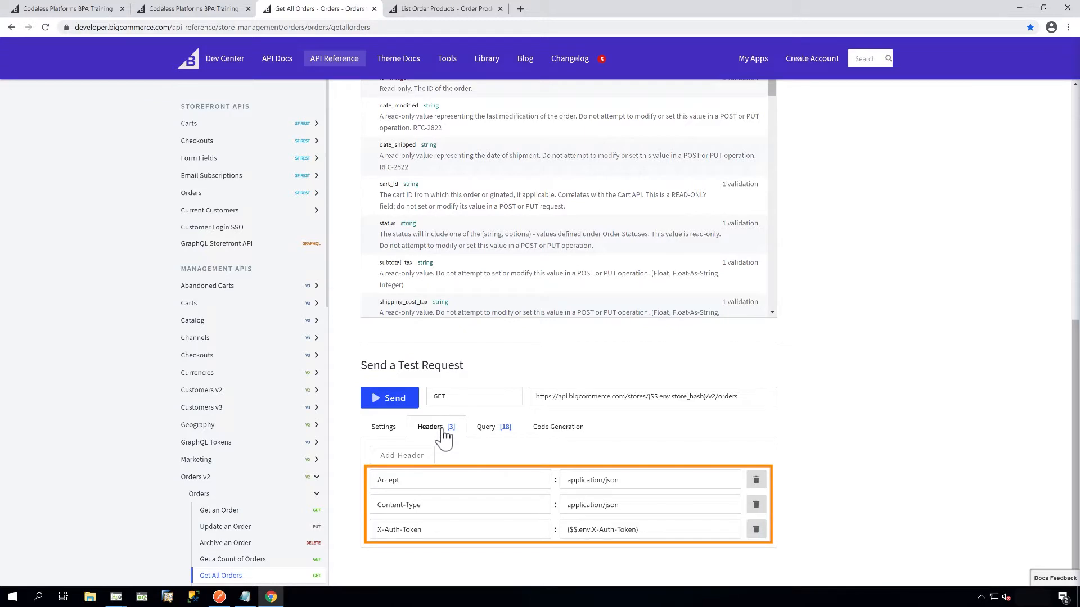
left_click_drag(444, 480, 371, 480)
key("ctrl+c")
Back in BPA Platform, add Accept and Content-Type request headers with application/json, plus X-Auth-Token with its documented placeholder and mapping allowed
mouse_move(141, 602)
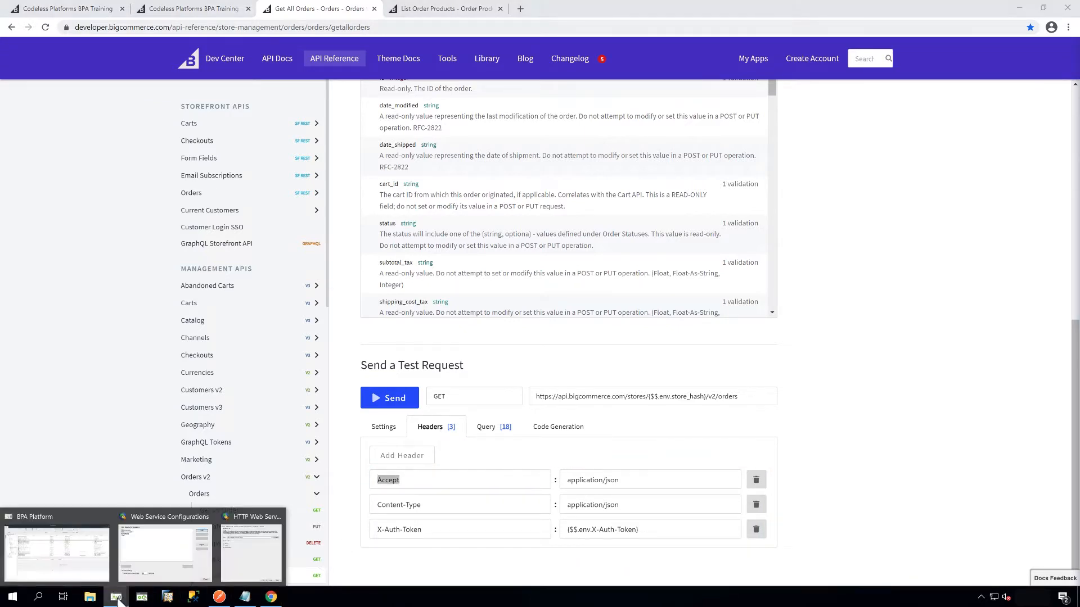
left_click(242, 567)
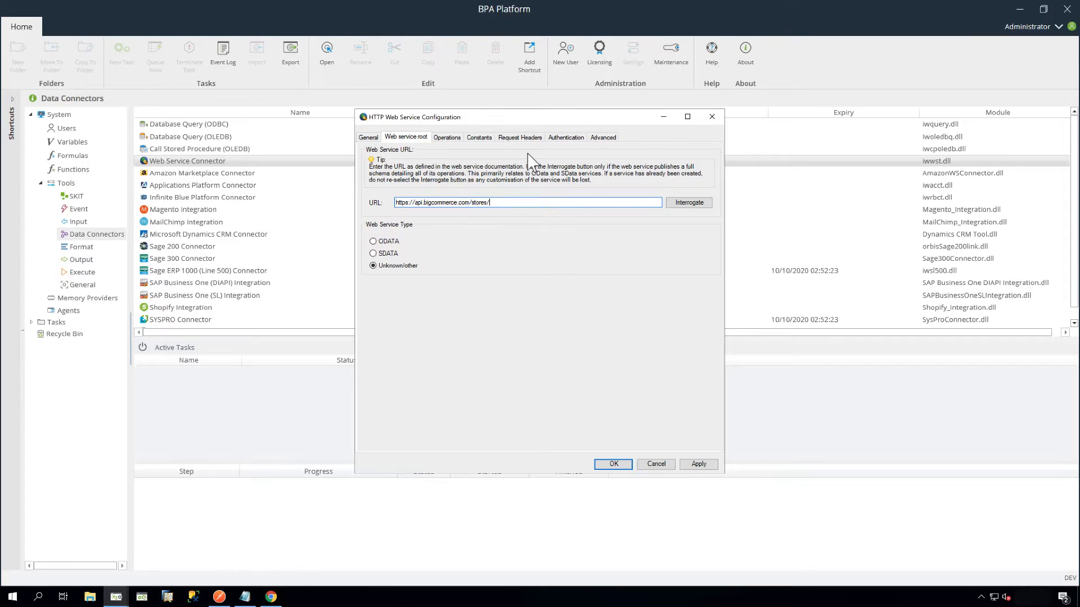
left_click(518, 140)
left_click(481, 170)
left_click(482, 171)
key("ctrl+v")
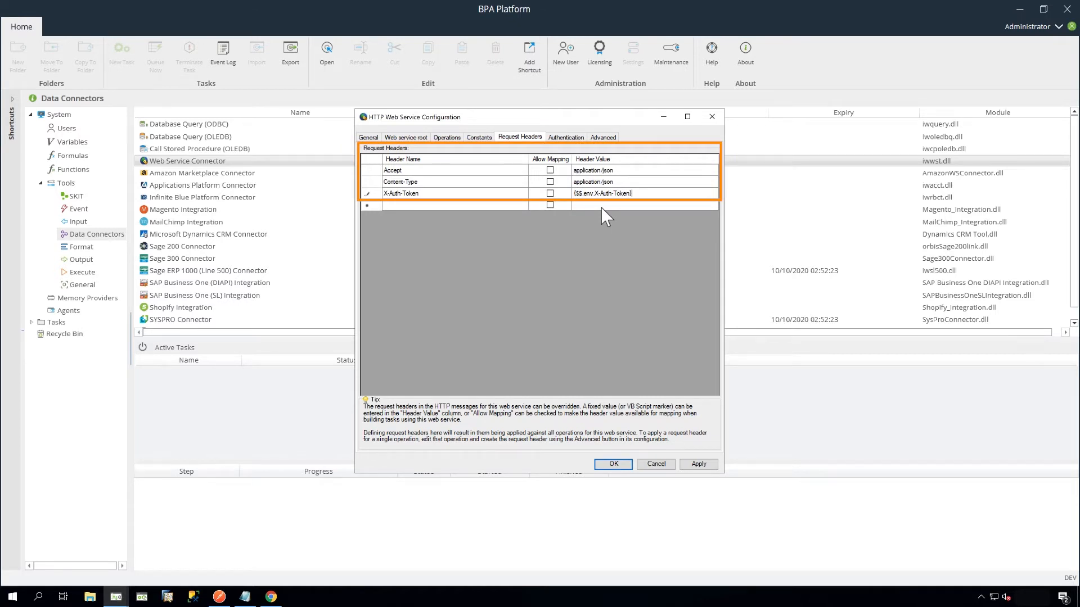
left_click(552, 194)
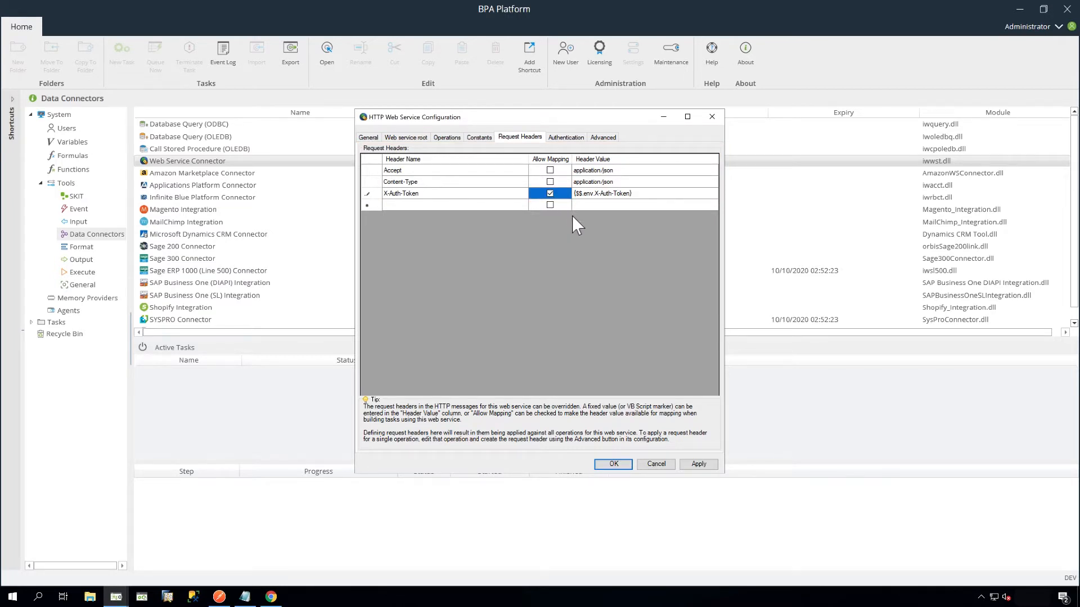
Add a single-message GET operation named GET_Orders and make it use the connection URL
left_click(444, 139)
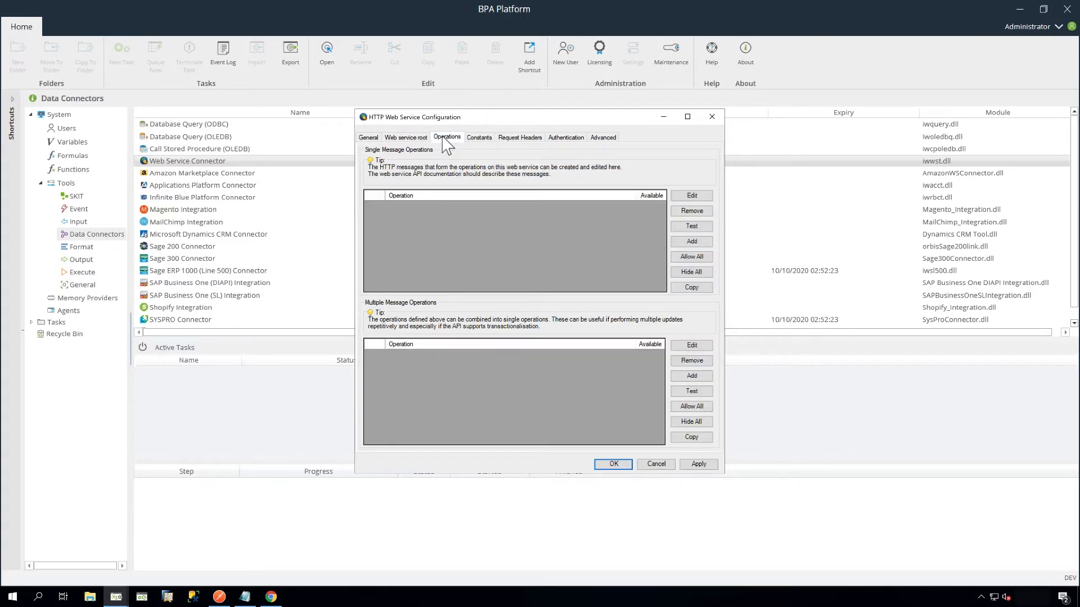
left_click(693, 242)
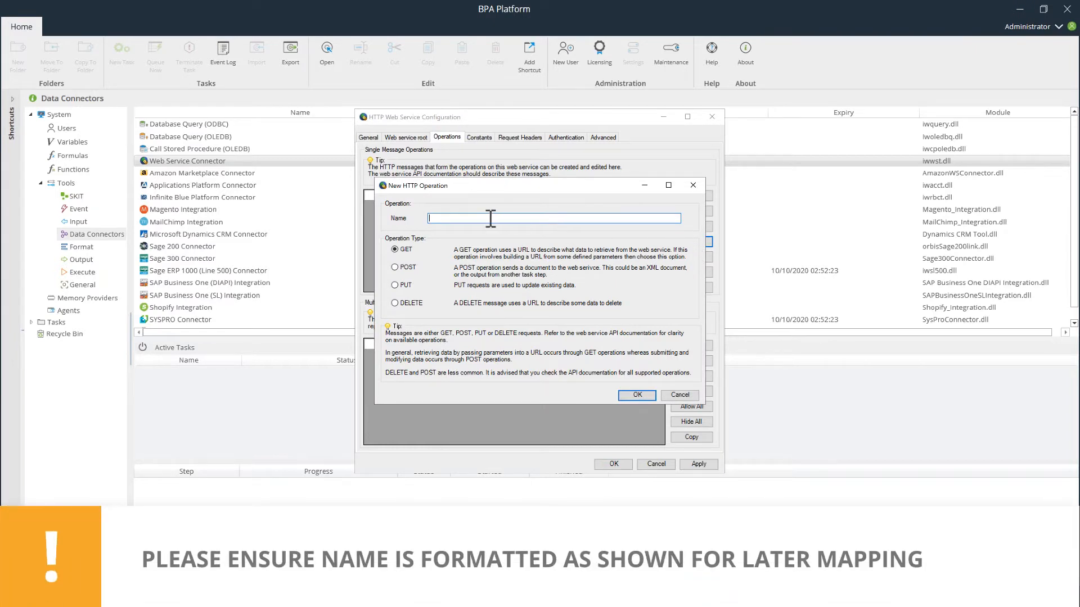
type("GET_Orders")
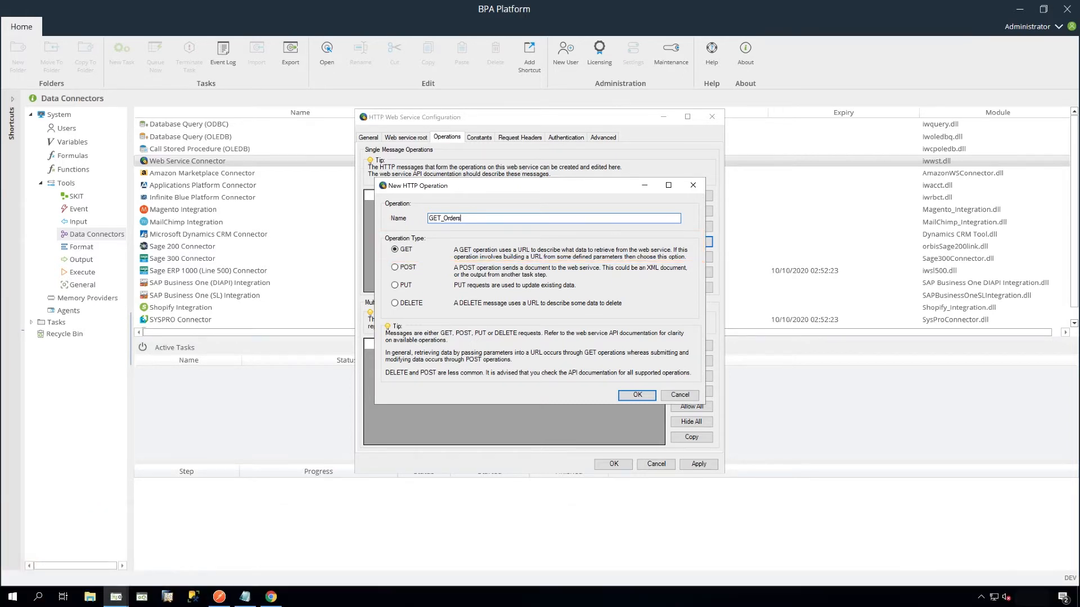
left_click(639, 395)
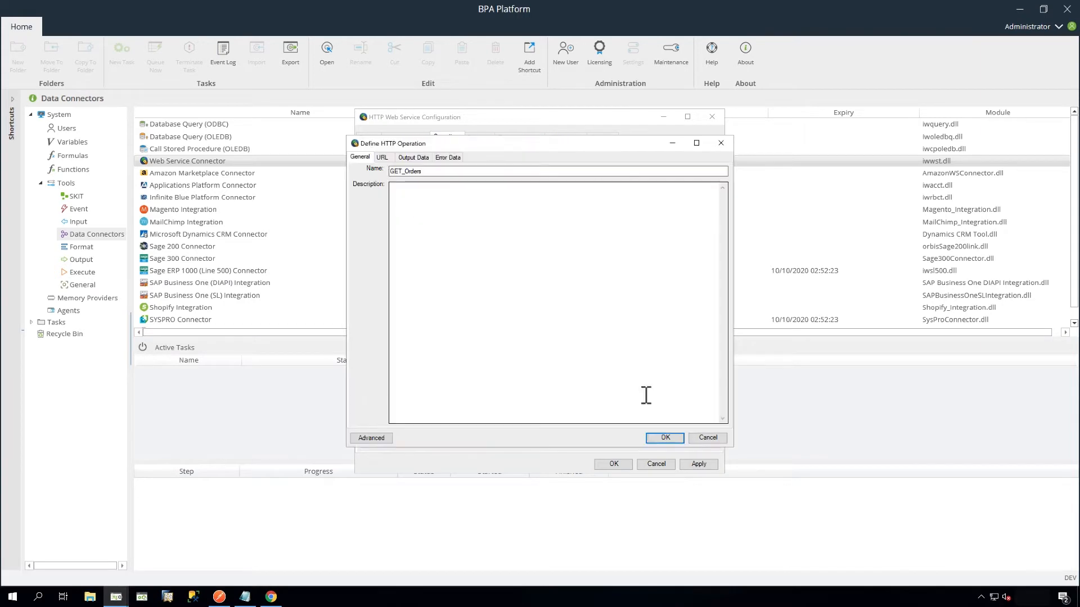
left_click(384, 158)
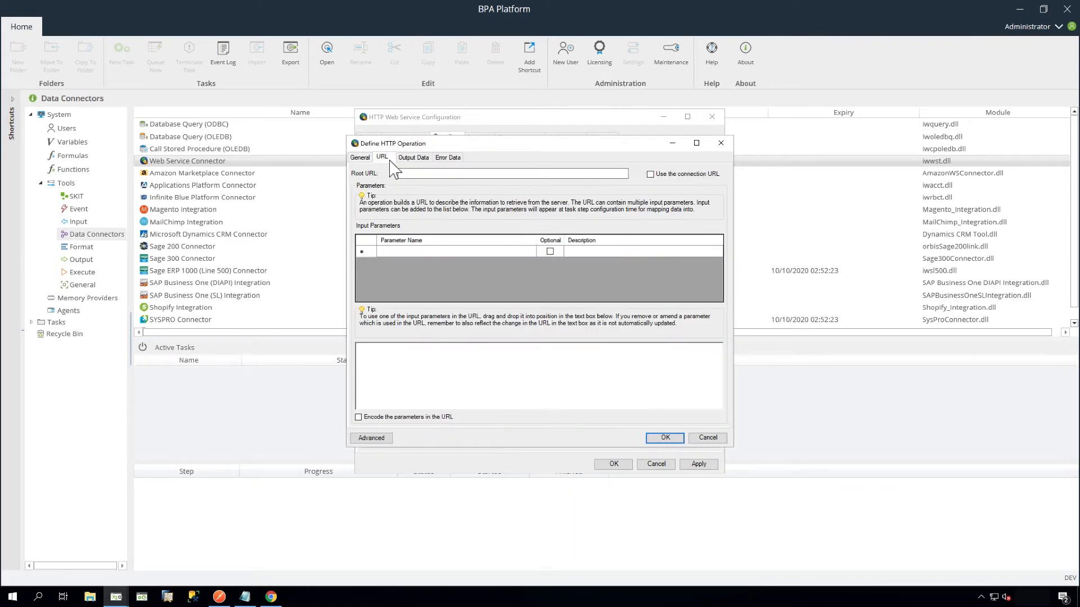
left_click(650, 175)
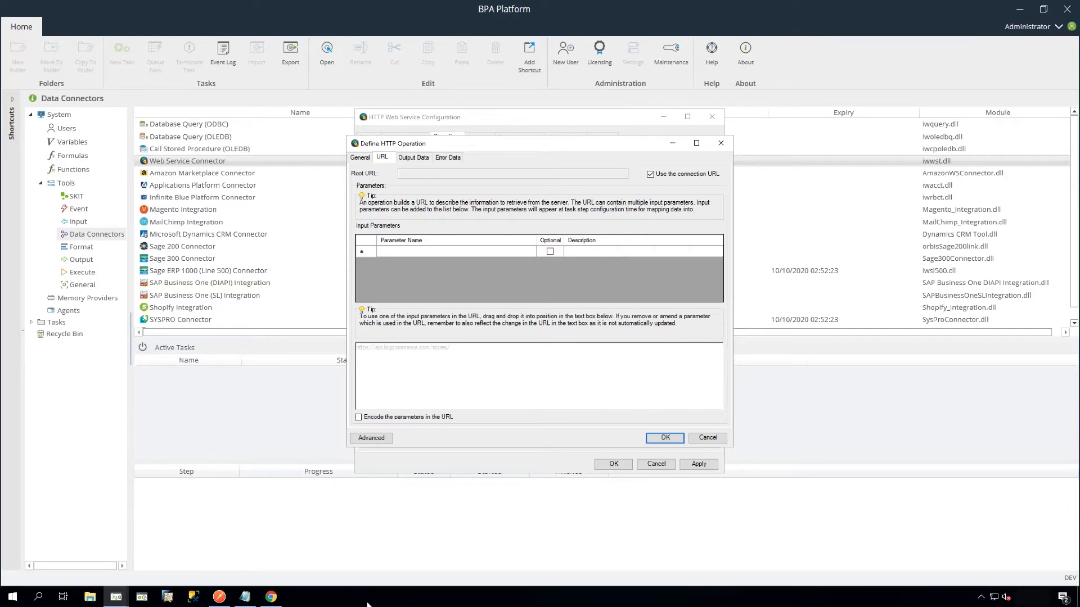
Consult the Get All Orders request URL in Chrome, and in BPA Platform add a store_hash input parameter and extend the URL with {store_hash}/v2/orders?
left_click(271, 597)
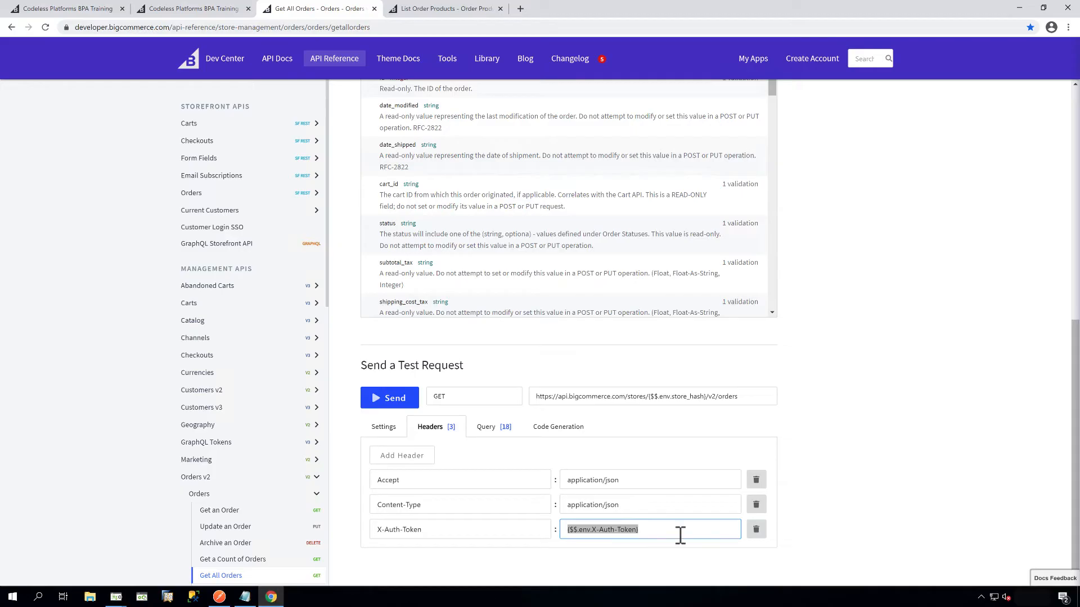
left_click(747, 396)
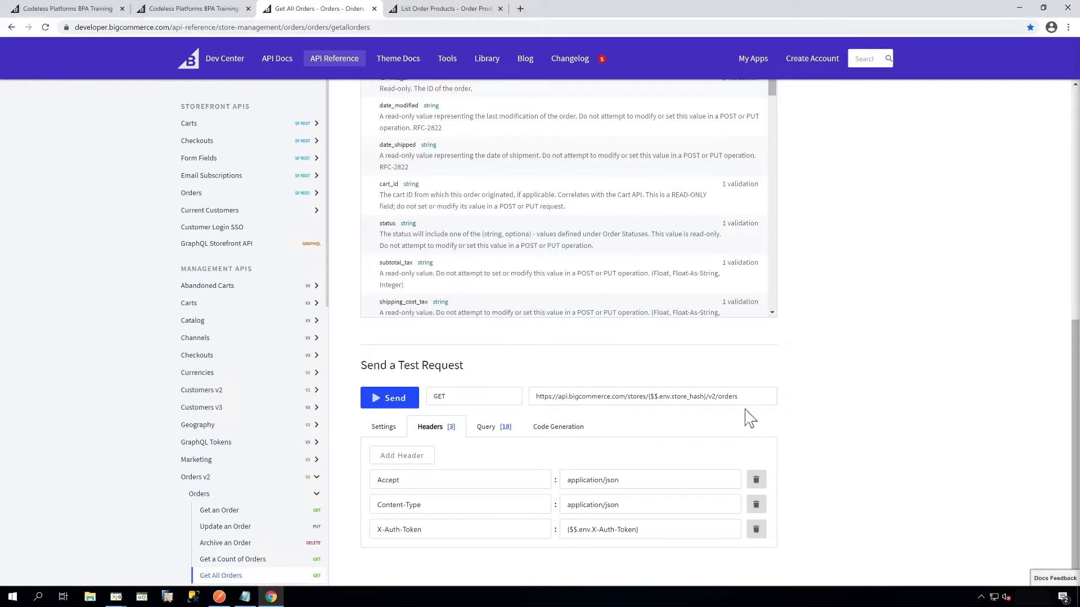
left_click(115, 597)
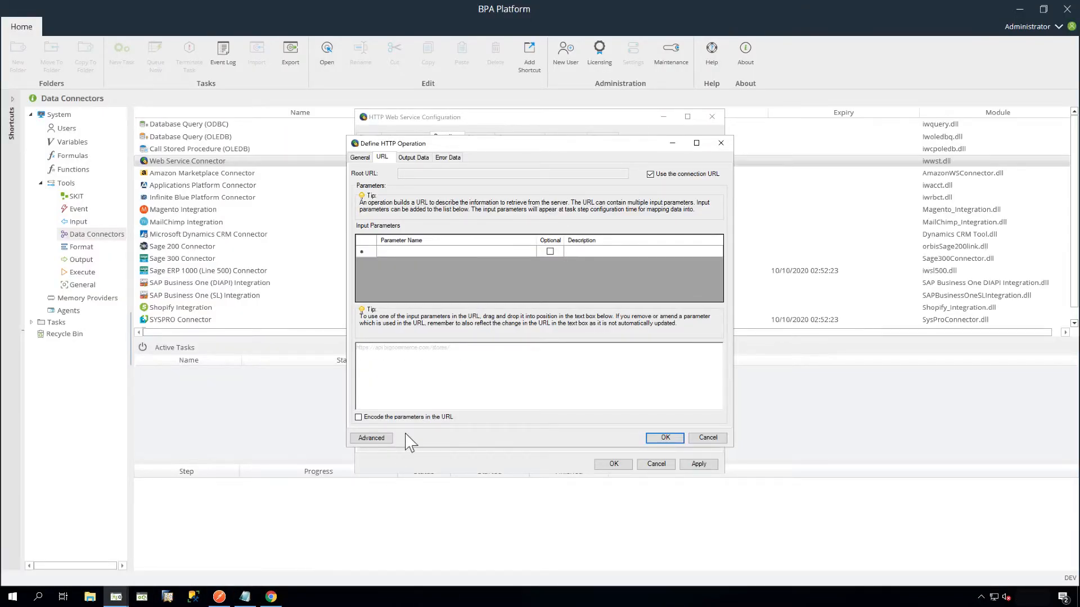
left_click(393, 251)
type("store_hash")
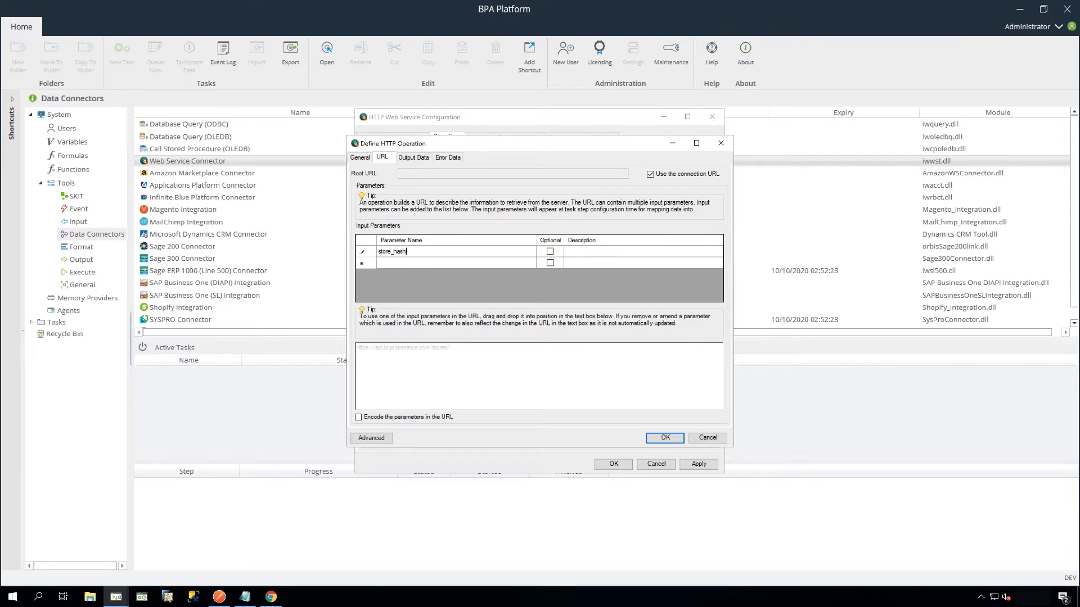
left_click_drag(400, 254, 461, 349)
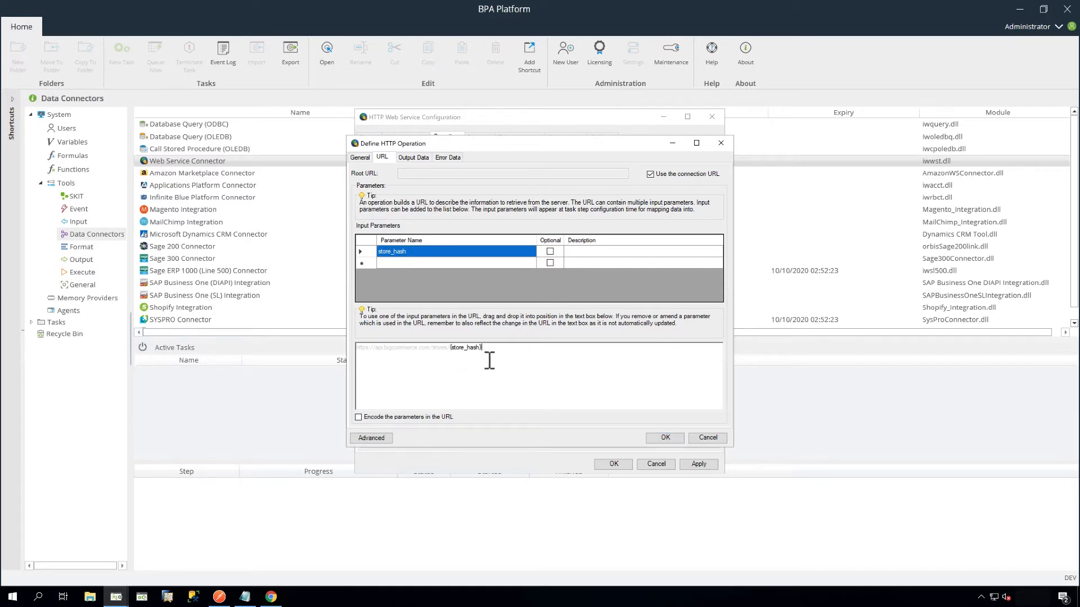
type("/v2/orders?")
Switch to Chrome and expand the query parameters in the Get All Orders reference
left_click(271, 597)
left_click_drag(1074, 442, 1074, 259)
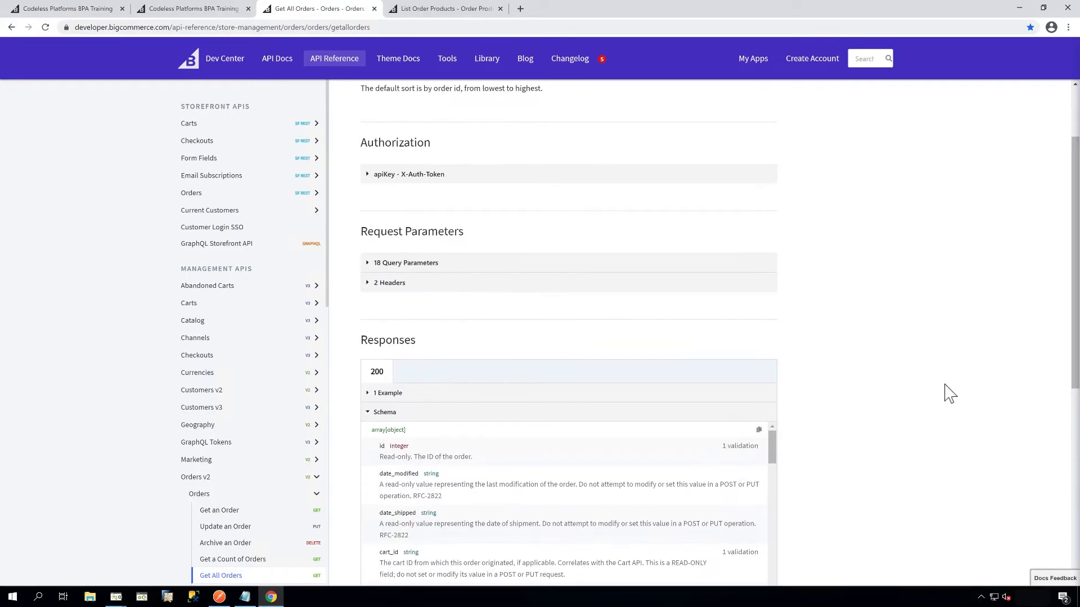
left_click(369, 265)
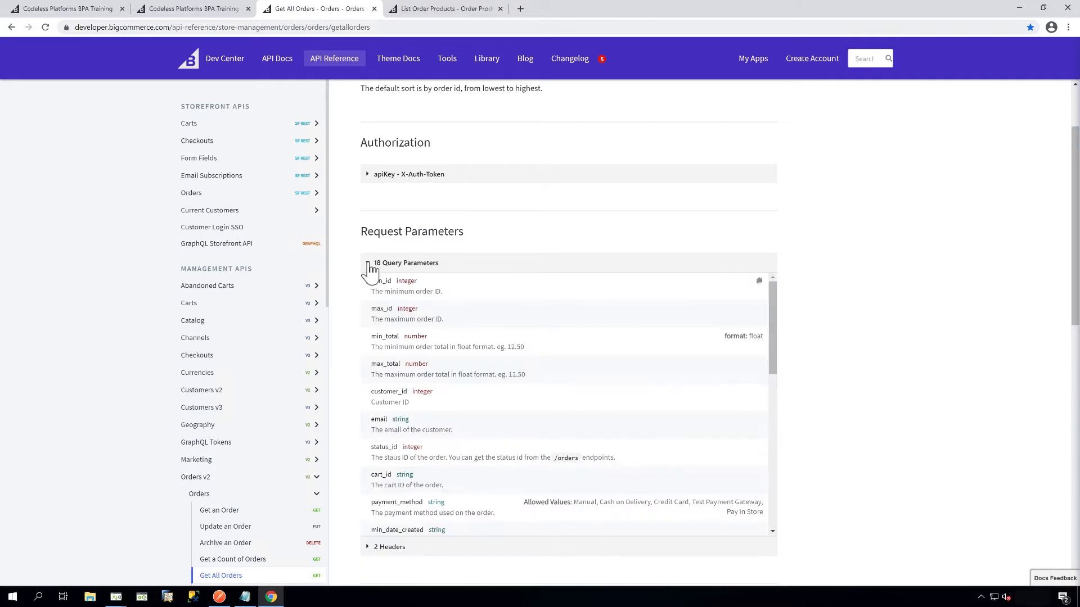
Review the remaining Get All Orders query parameters, and in BPA Platform add a status_id input parameter and append status_id={status_id} to the URL
left_click_drag(777, 304, 779, 464)
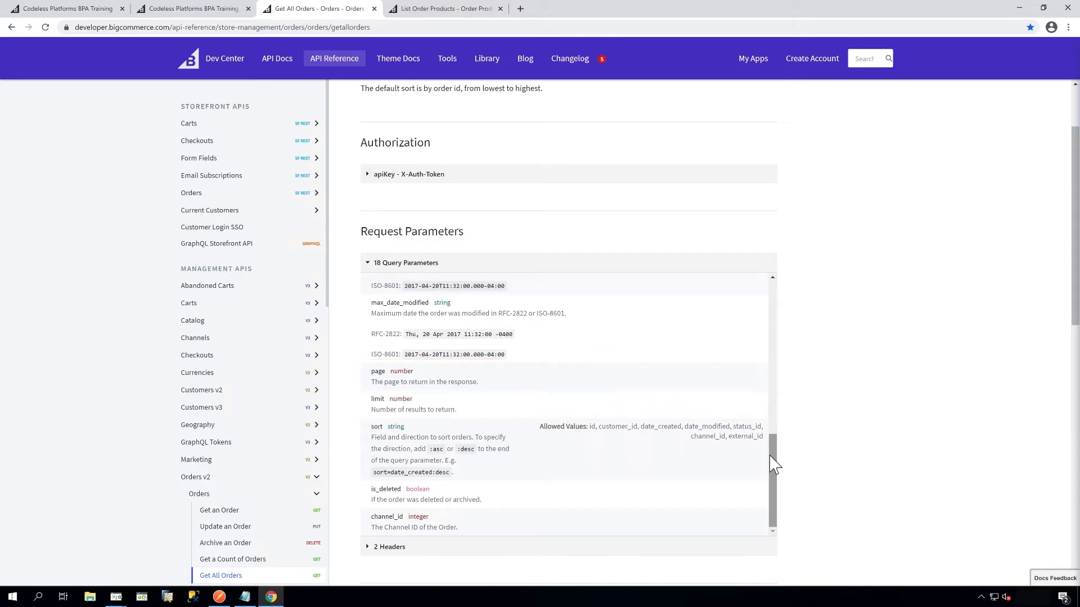
left_click(116, 597)
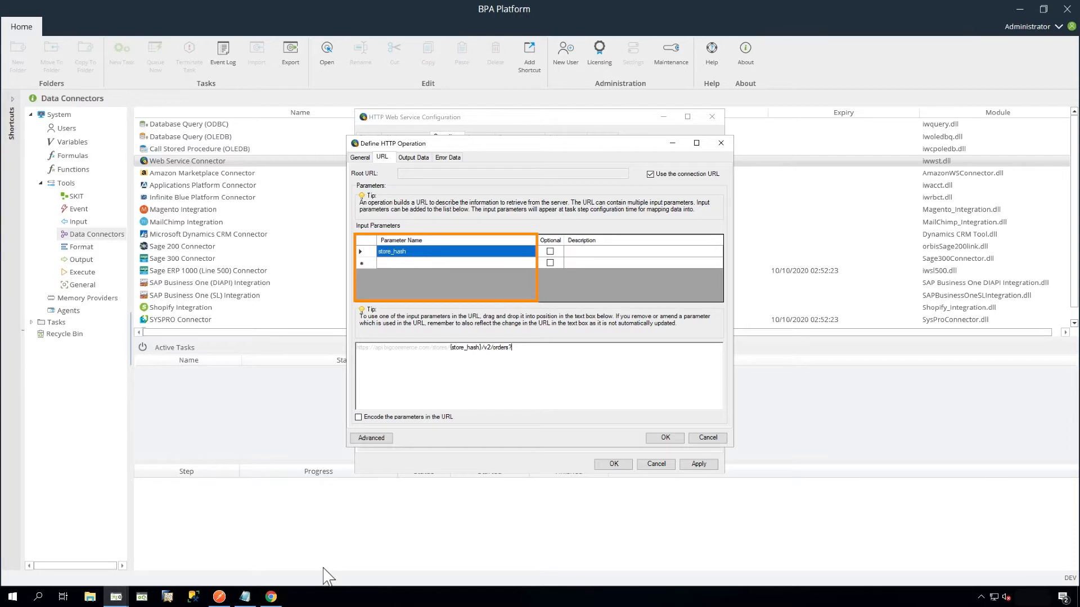
left_click(392, 262)
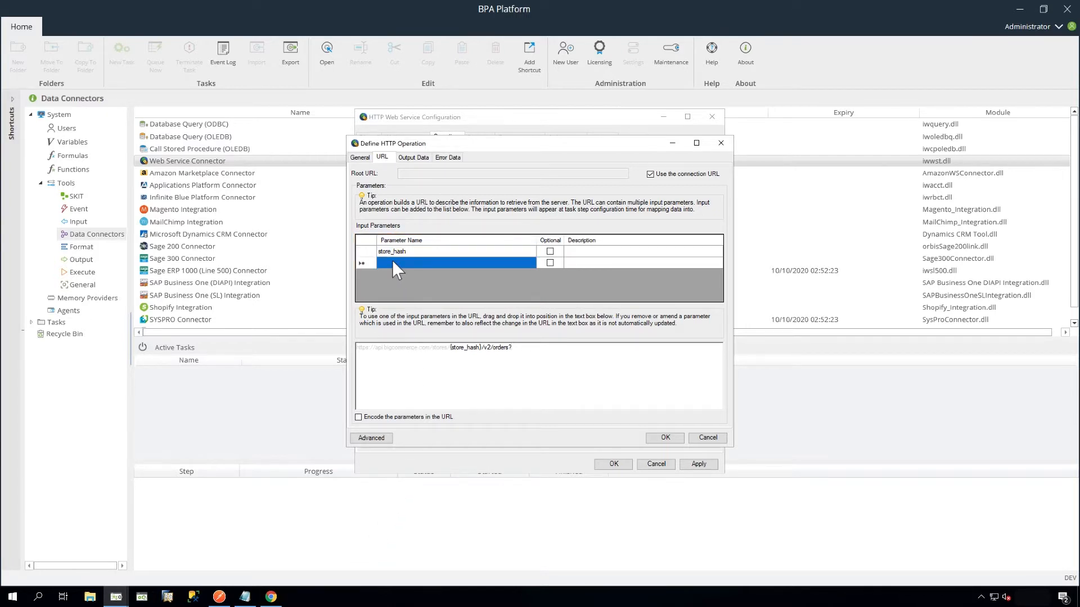
type("status_id")
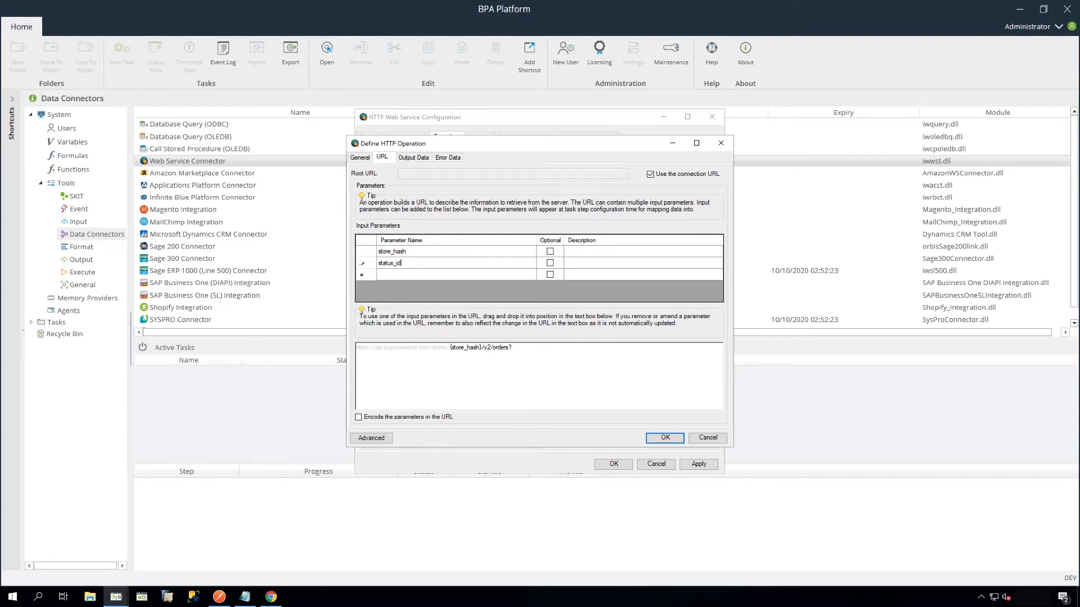
left_click(521, 348)
type("{")
type("tatus_id=")
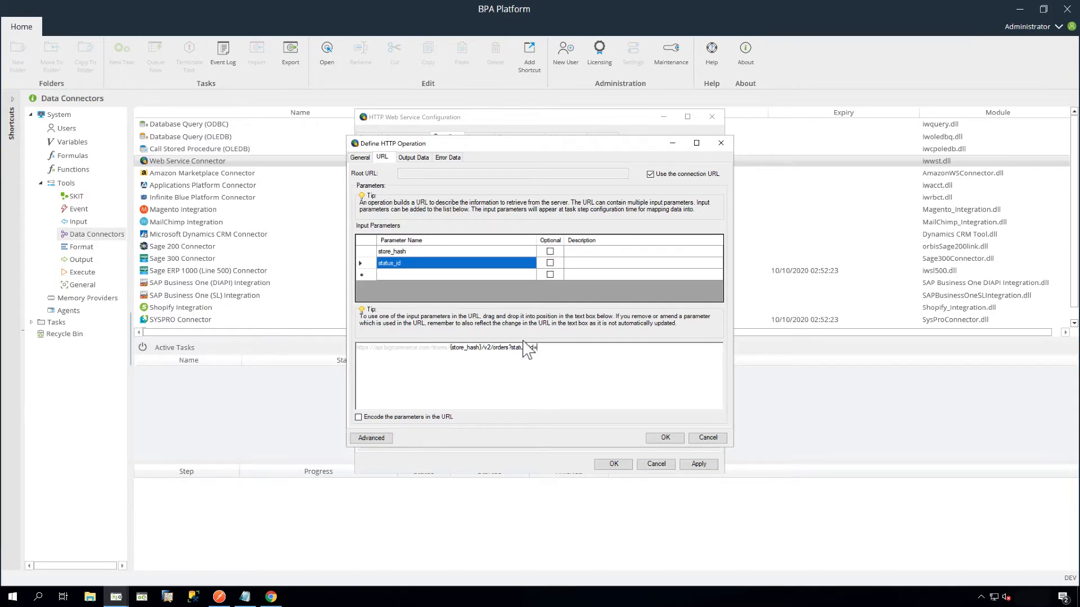
left_click(462, 264)
left_click_drag(464, 272, 546, 350)
Add an input parameter named page and extend the operation URL with &page={page}
type("&page=")
left_click(464, 275)
left_click(461, 274)
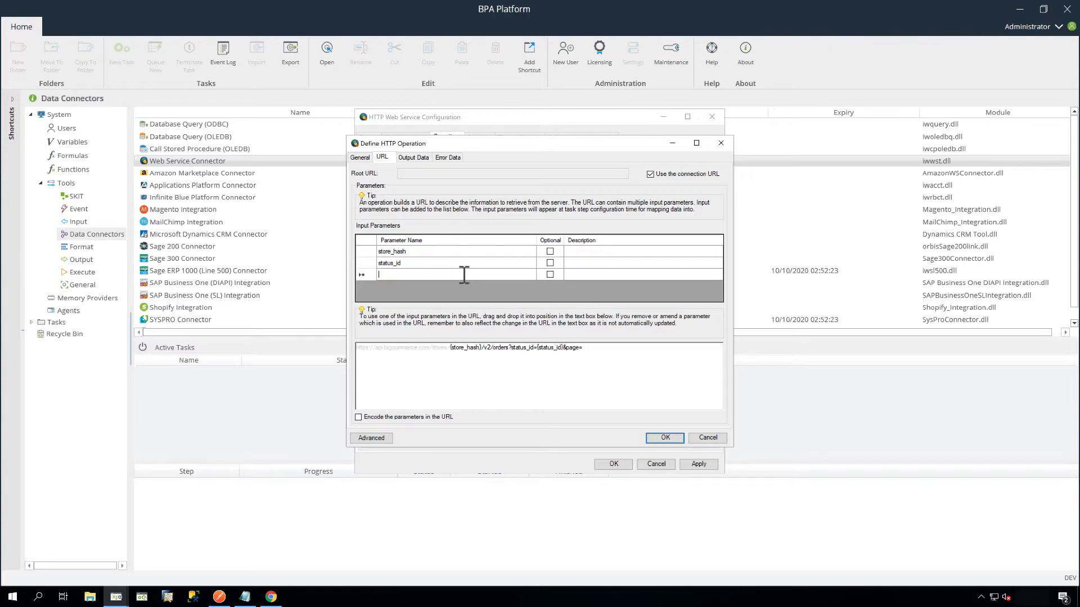
type("page")
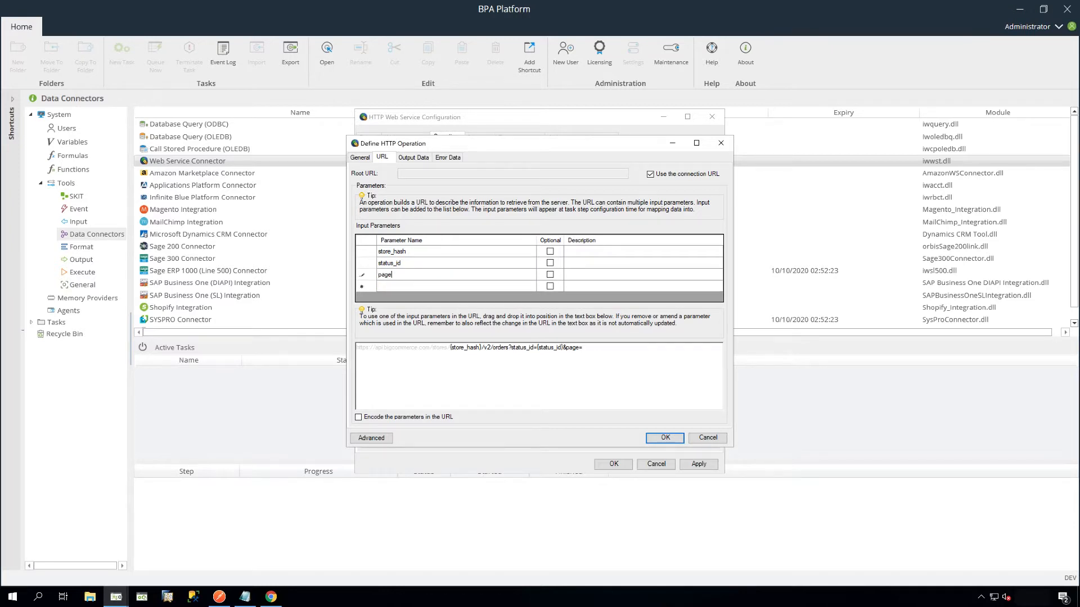
left_click(464, 276)
left_click_drag(443, 274, 594, 348)
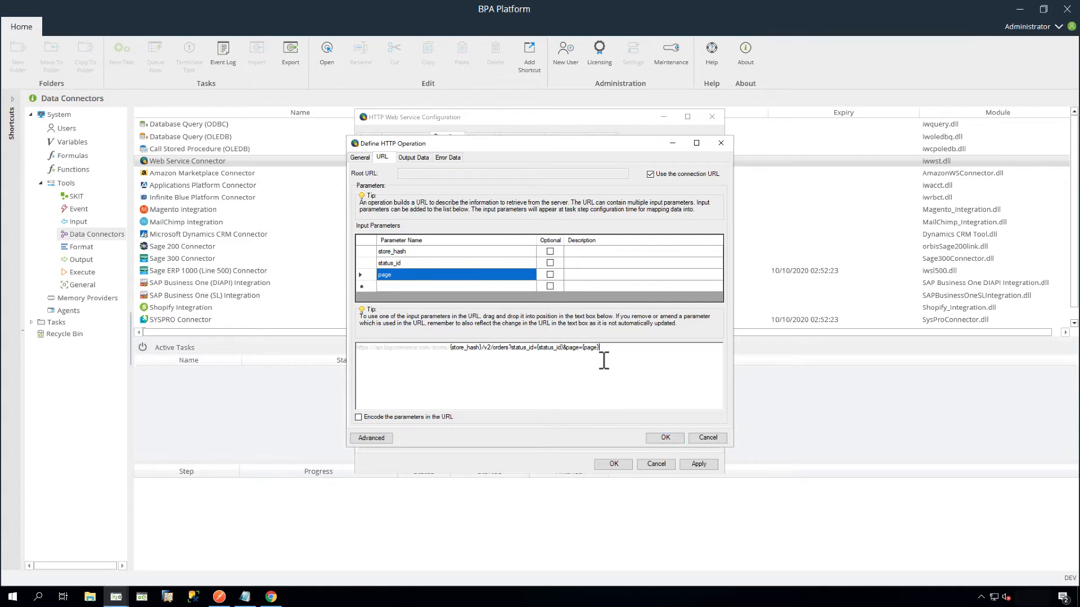
Add an input parameter named limit and extend the operation URL with &limit={limit}
type("&limit=")
left_click(382, 286)
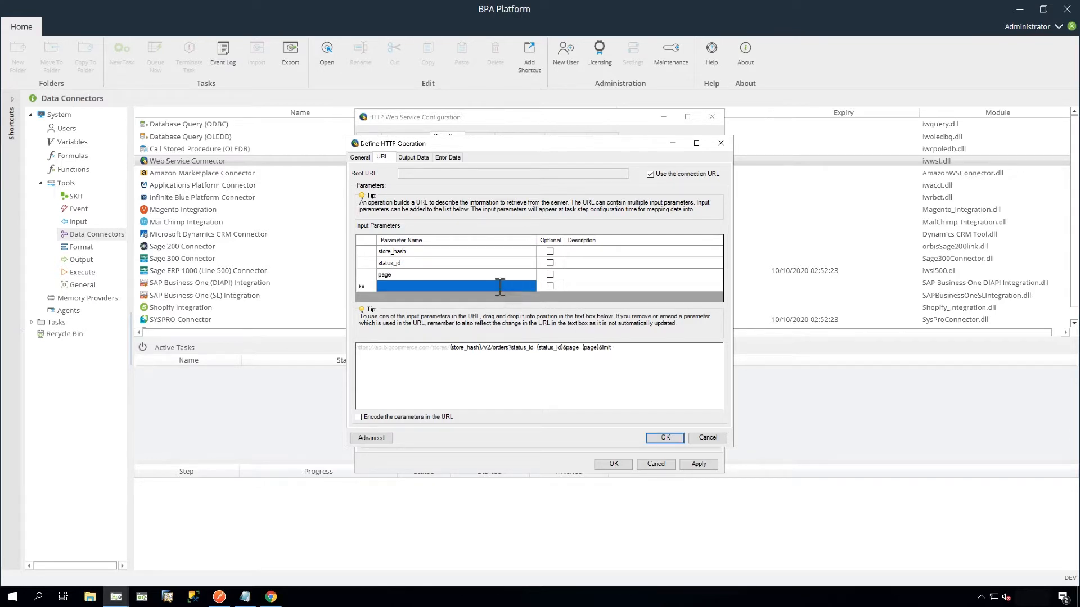
type("limit")
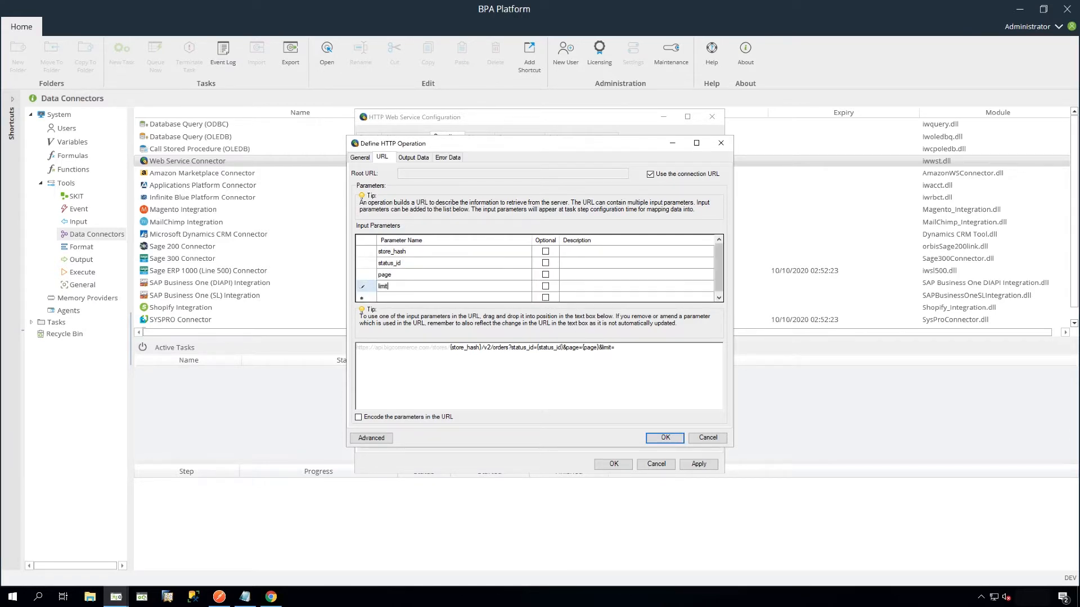
left_click(564, 288)
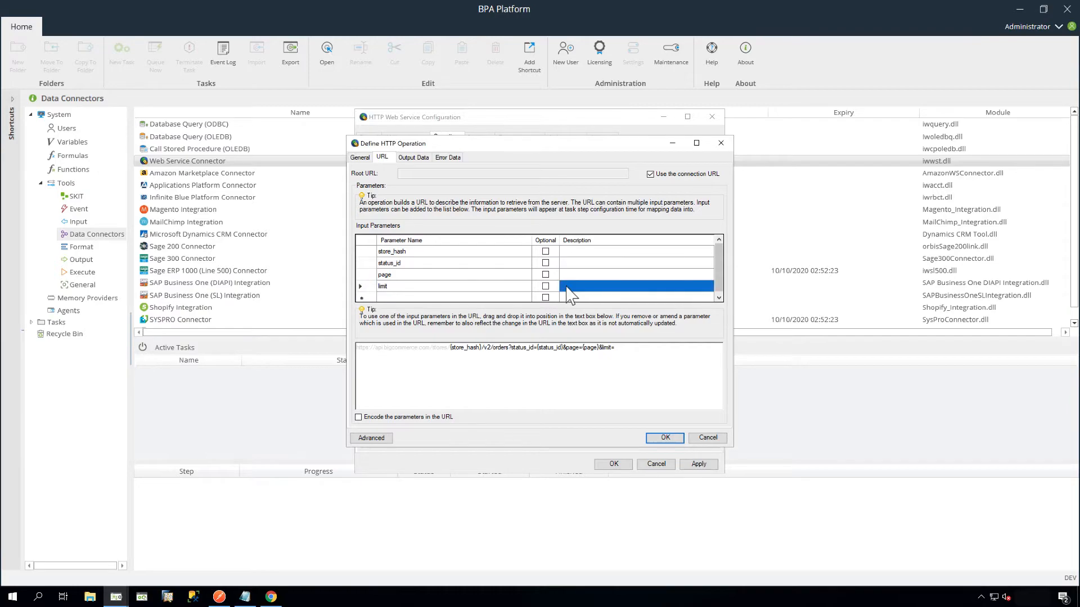
left_click_drag(505, 290, 621, 350)
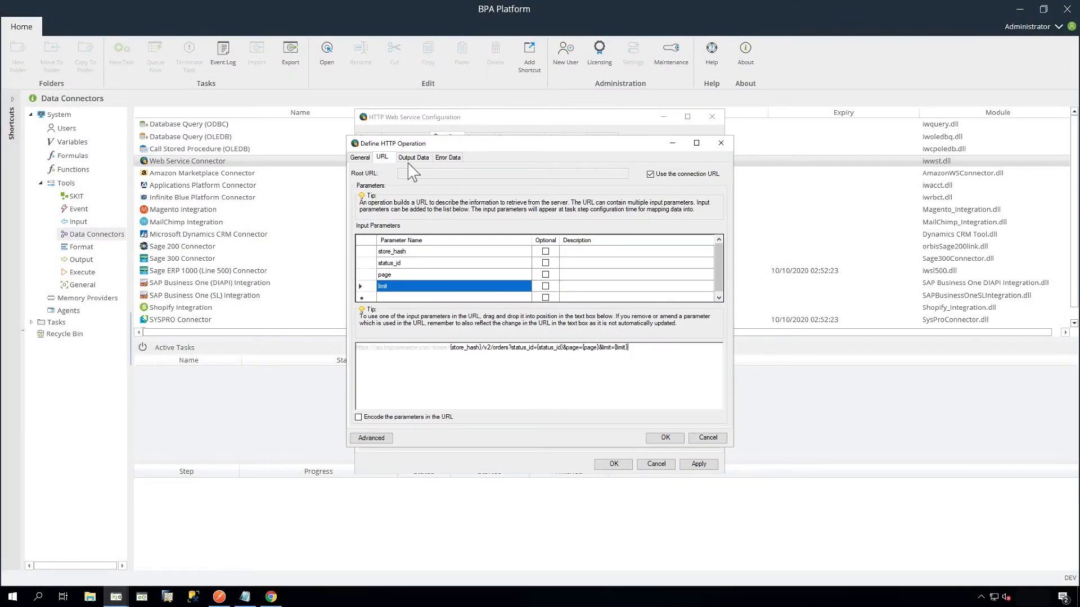
Mark output data as required for the operation, and in Chrome copy the full application/json example response from the Get All Orders reference
left_click(345, 103)
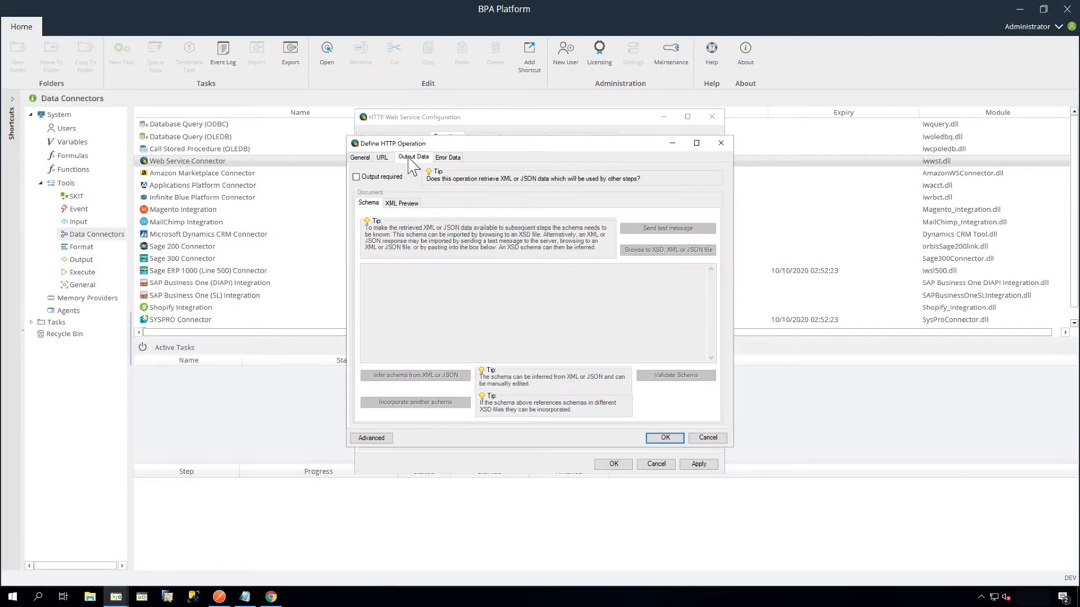
left_click(356, 178)
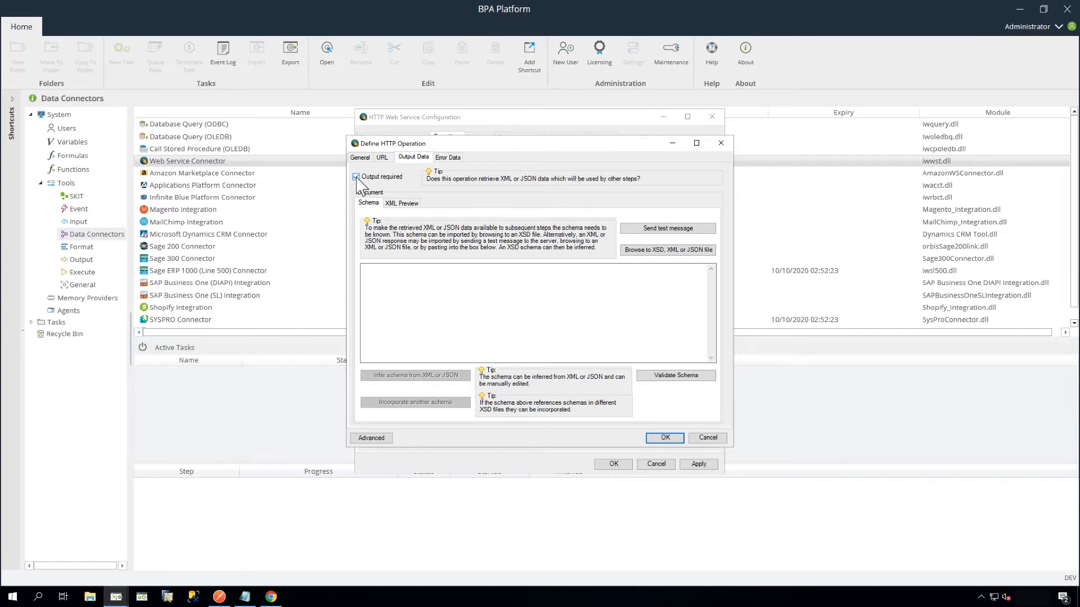
left_click(271, 597)
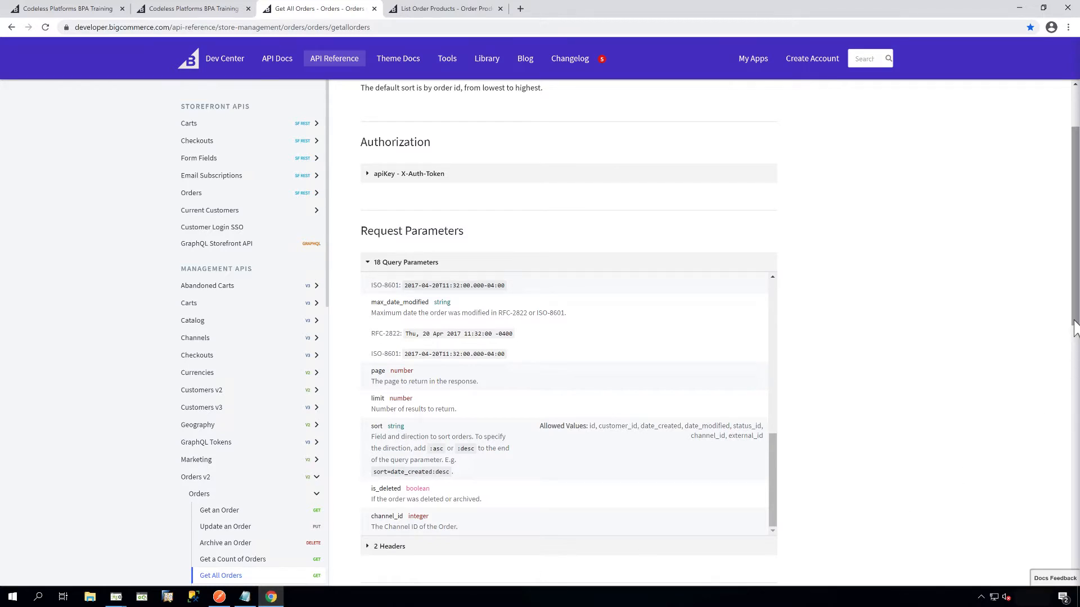
scroll(1076, 418, "down", 3)
scroll(1076, 417, "down", 5)
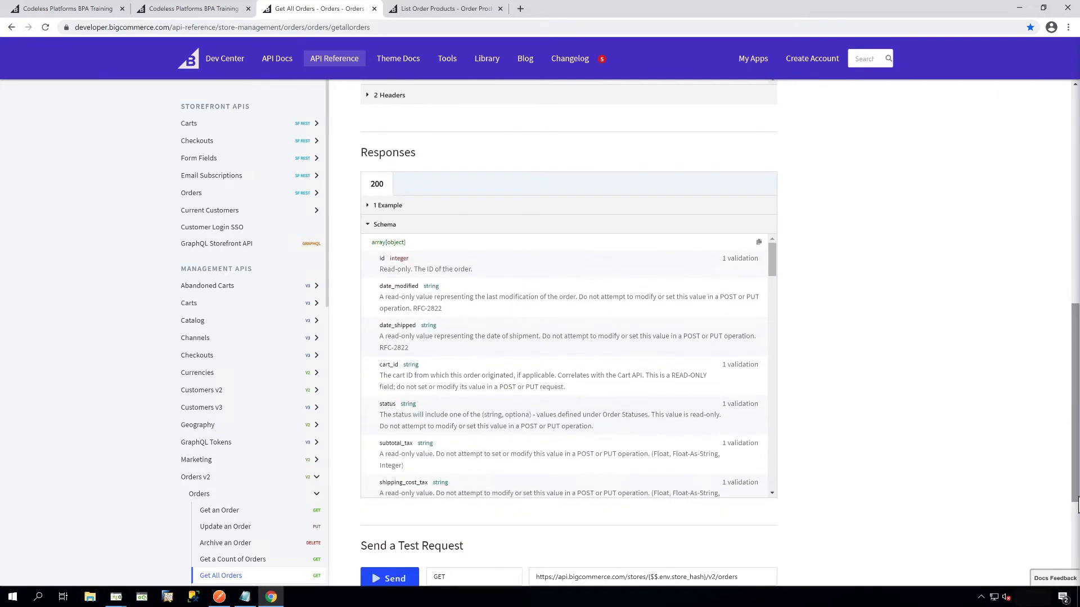
left_click(369, 225)
left_click(369, 280)
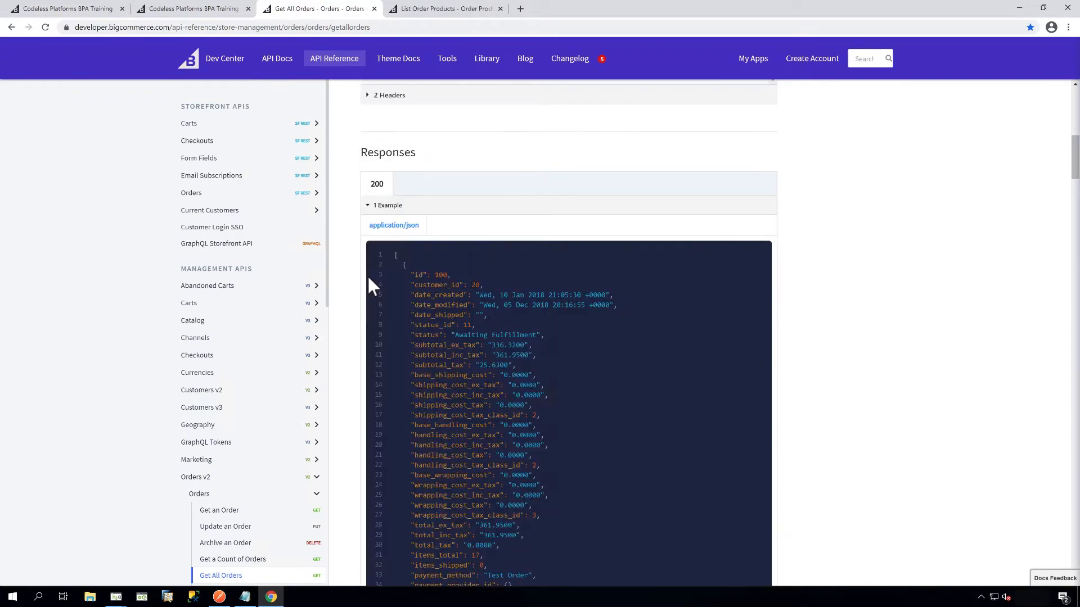
left_click_drag(395, 255, 411, 275)
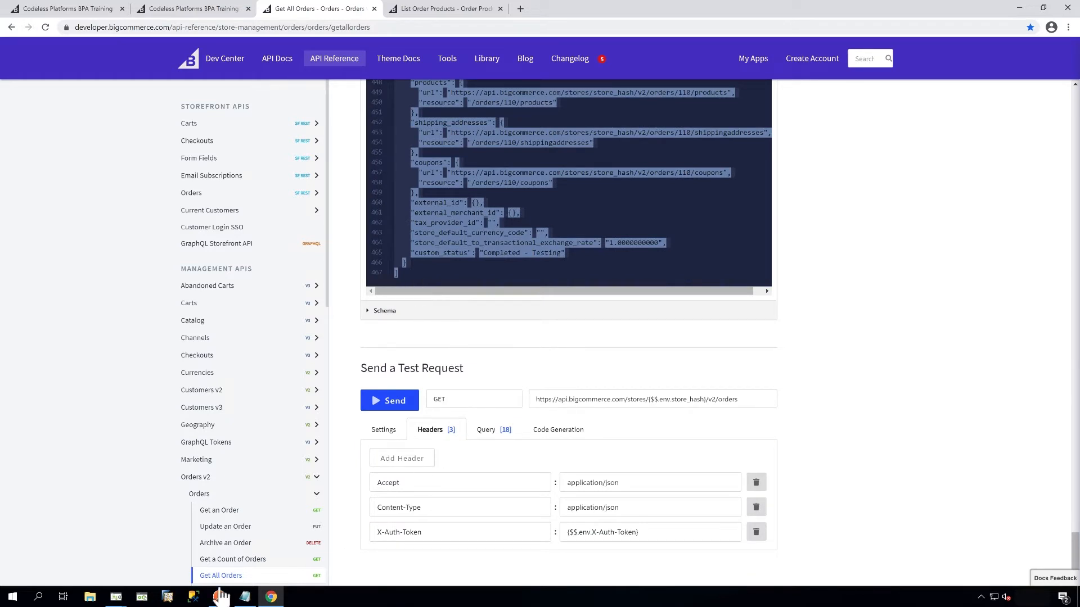
Back in BPA Platform, paste the copied JSON into the output schema, infer the schema from it and validate it
left_click(117, 597)
left_click(399, 290)
key("ctrl+v")
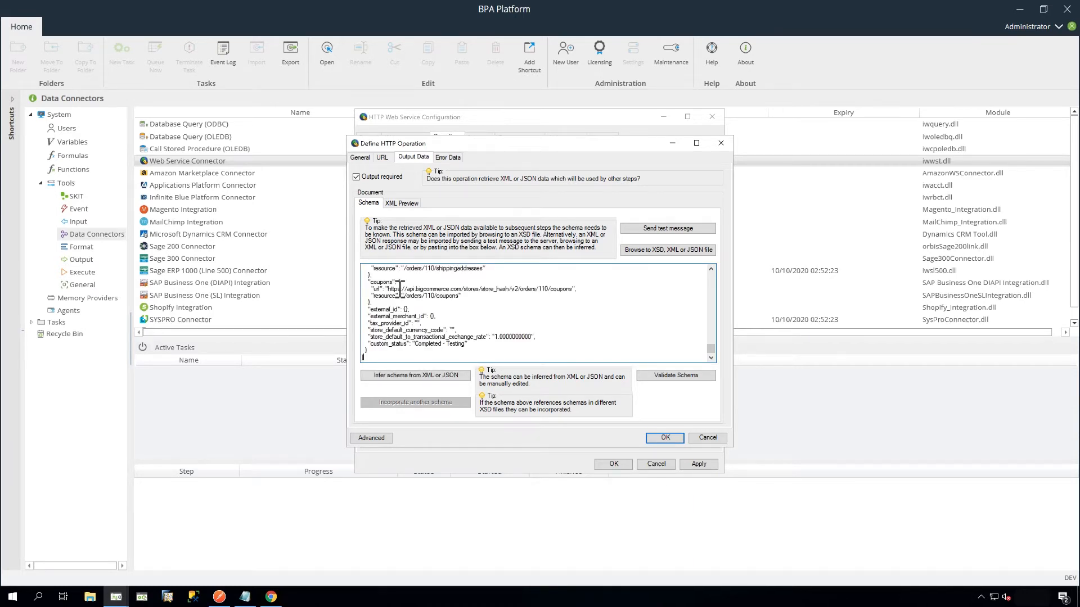
left_click(433, 375)
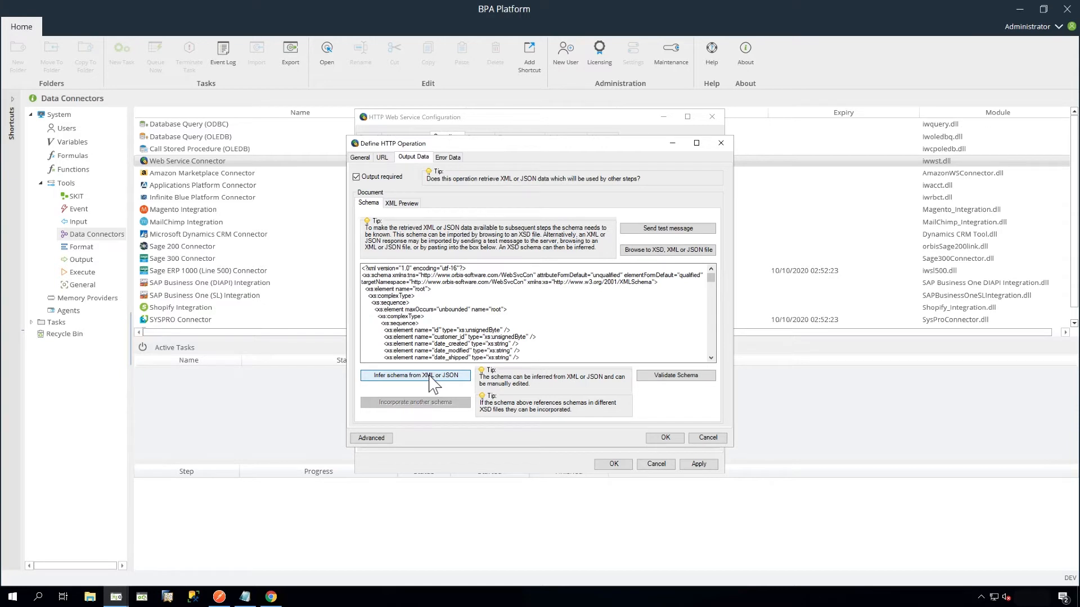
left_click(669, 376)
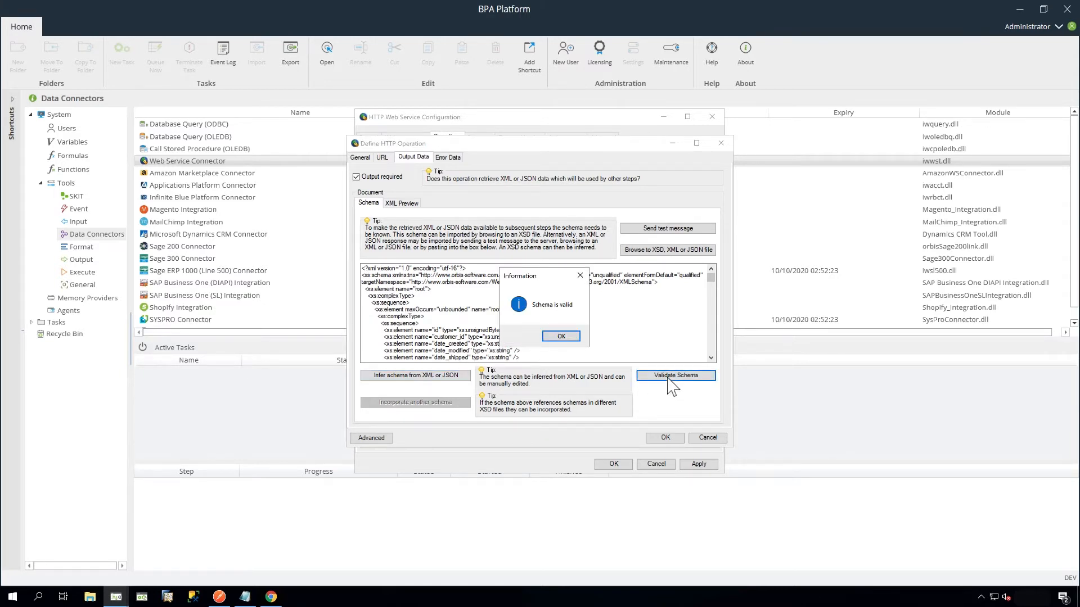
left_click(561, 336)
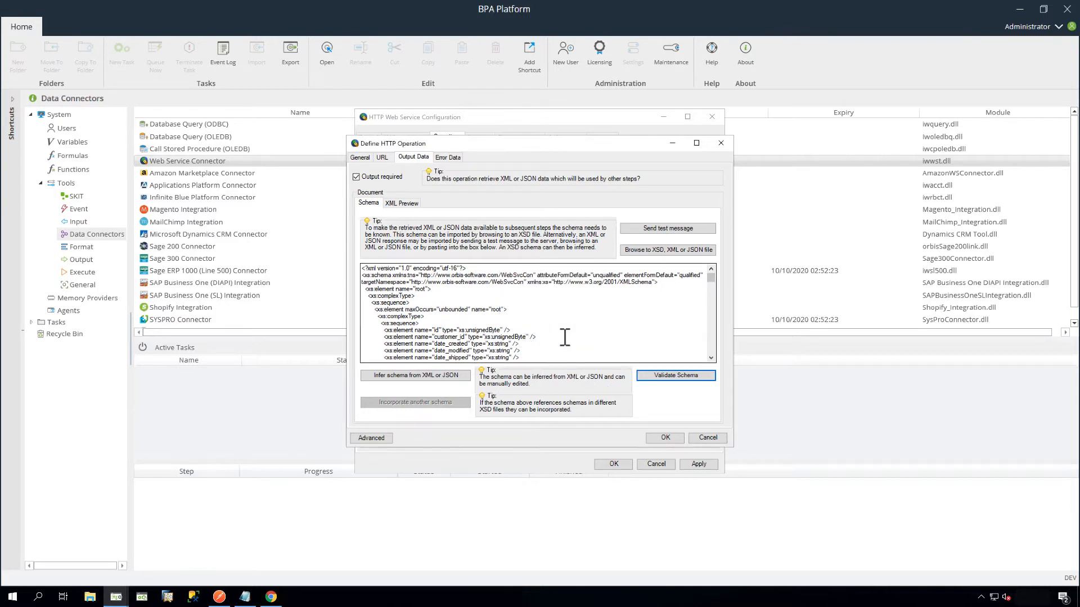
Save the GET_Orders operation and its web service configuration, and close the list of configurations
left_click(673, 440)
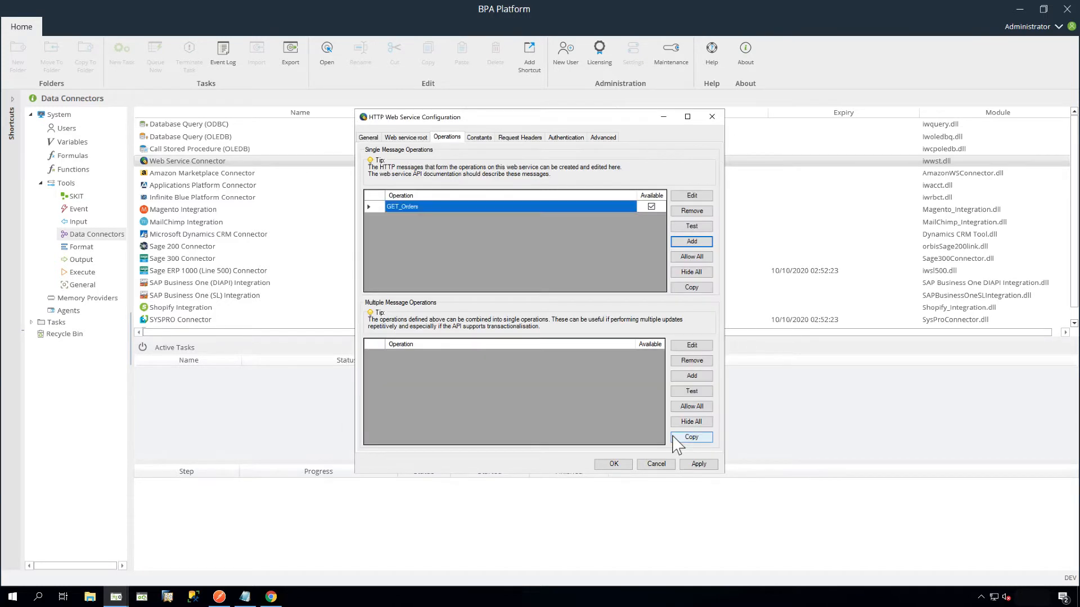
left_click(617, 465)
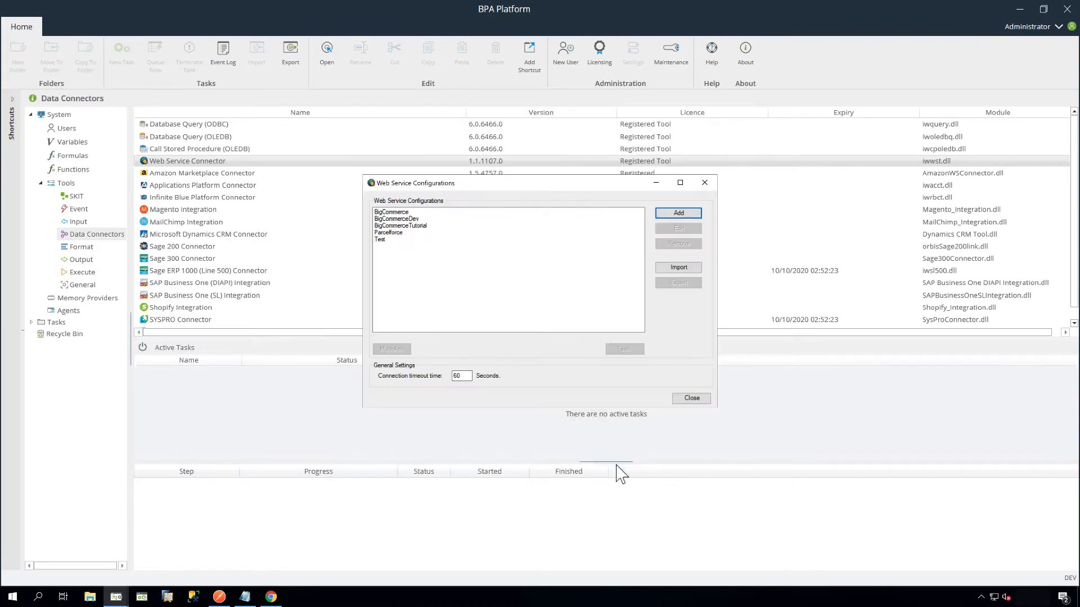
left_click(686, 399)
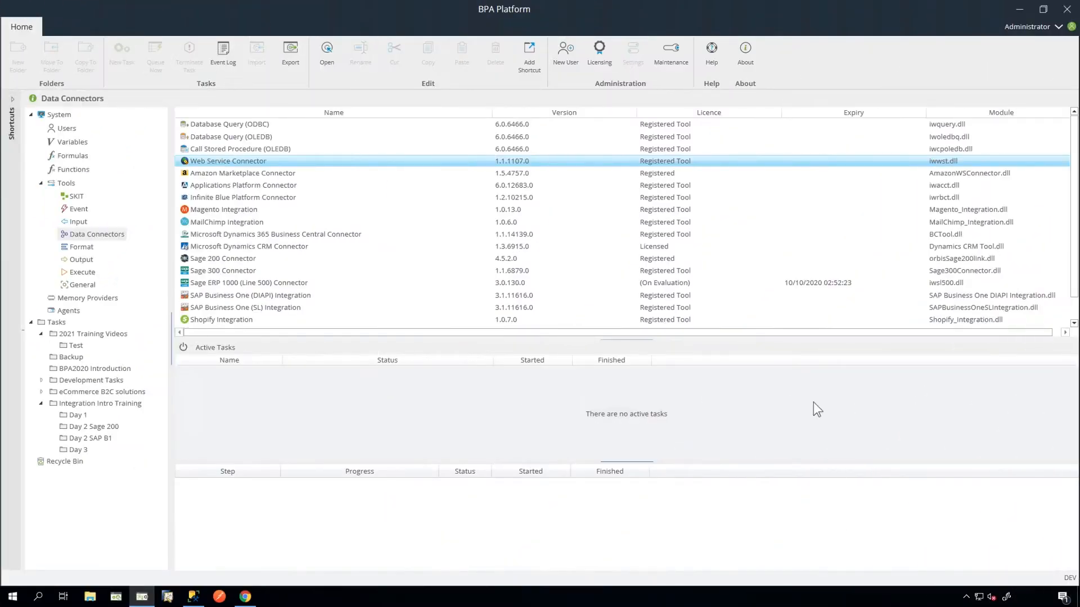
Create a new task in the 2021 Training Videos folder and name it BigCommerce - Get Orders
left_click(56, 322)
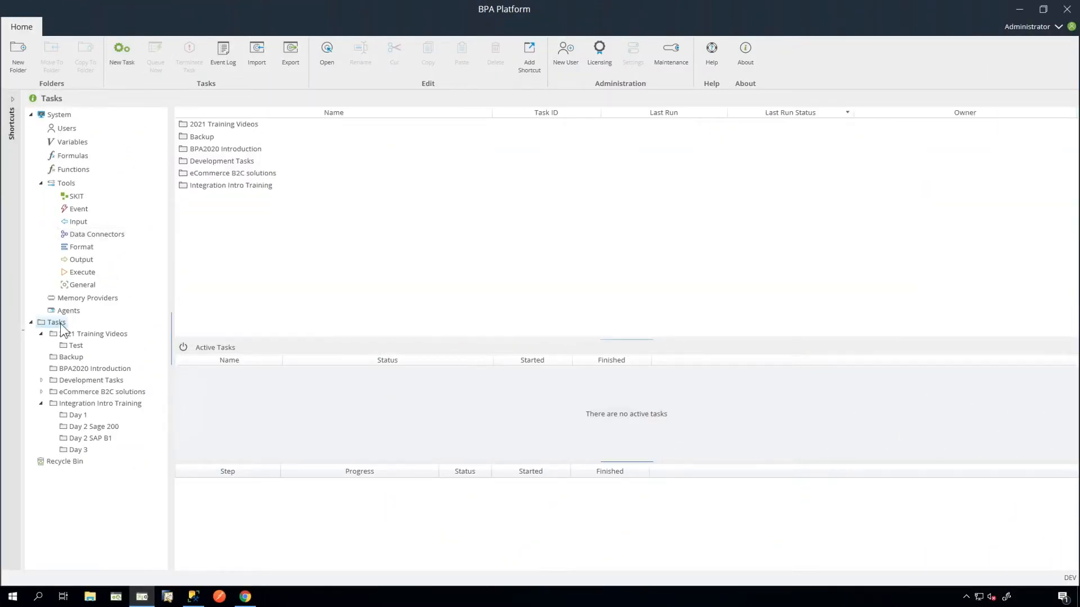
left_click(93, 333)
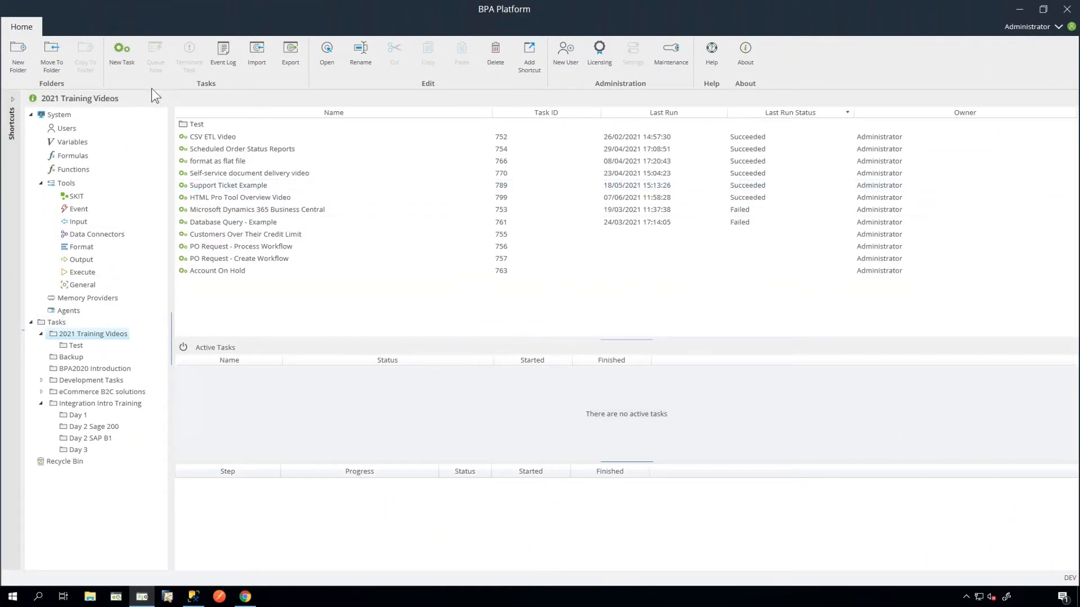
left_click(123, 53)
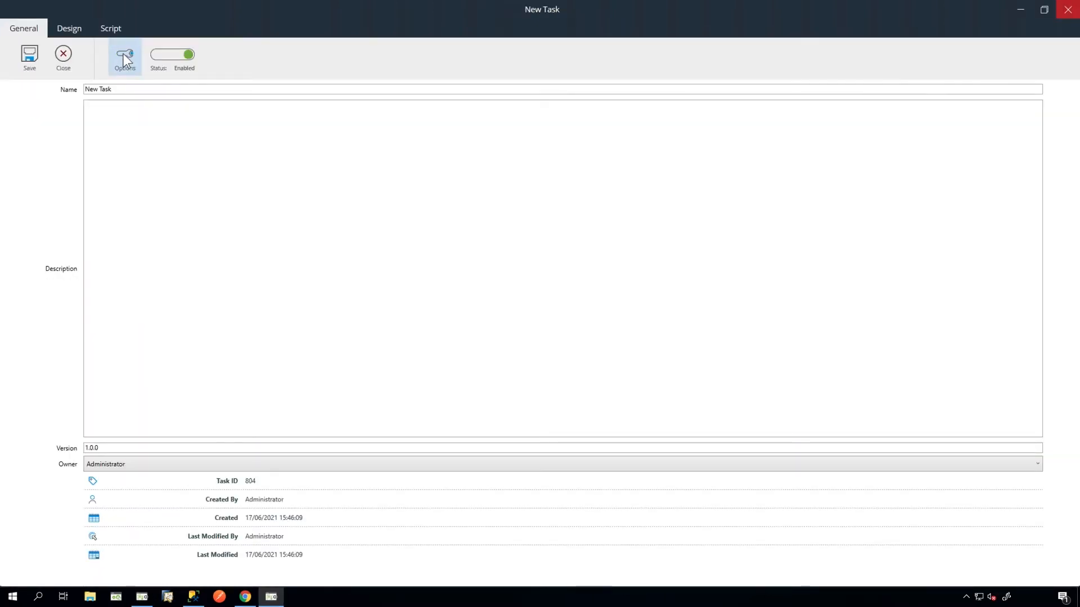
left_click_drag(150, 89, 50, 92)
type("BigCommerce - Get Orders")
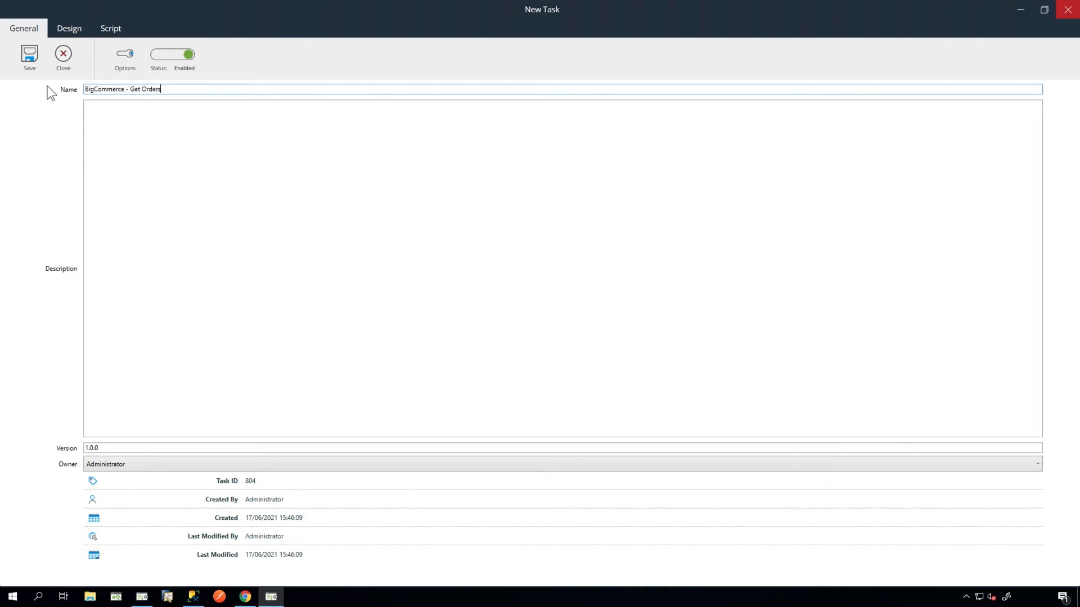
In the task's design view, create a new task-scope variable and name it varAccessToken
left_click(79, 28)
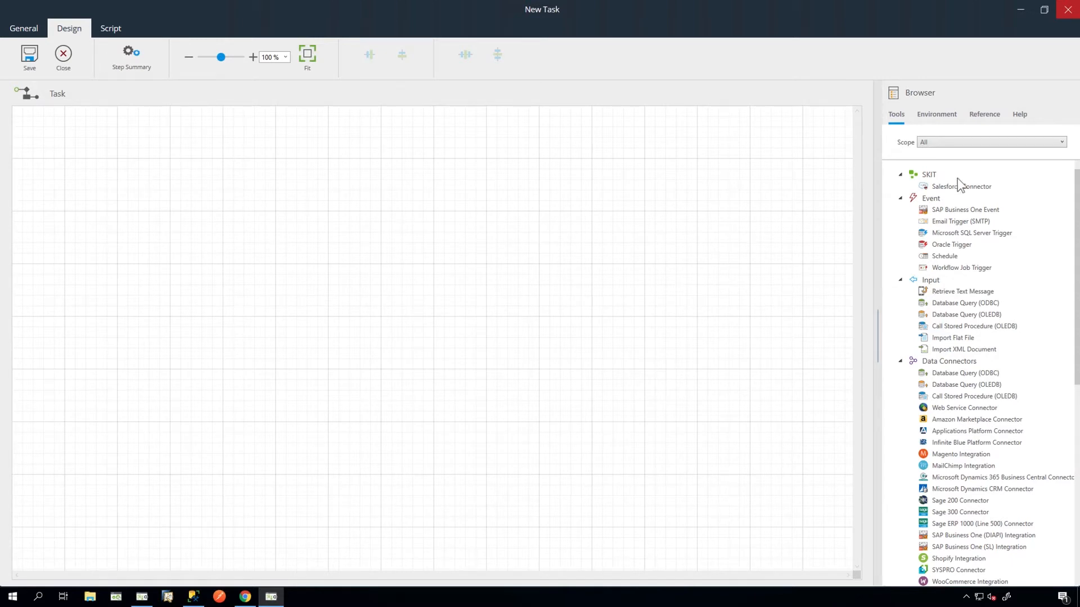
left_click(945, 112)
left_click(965, 140)
left_click(965, 141)
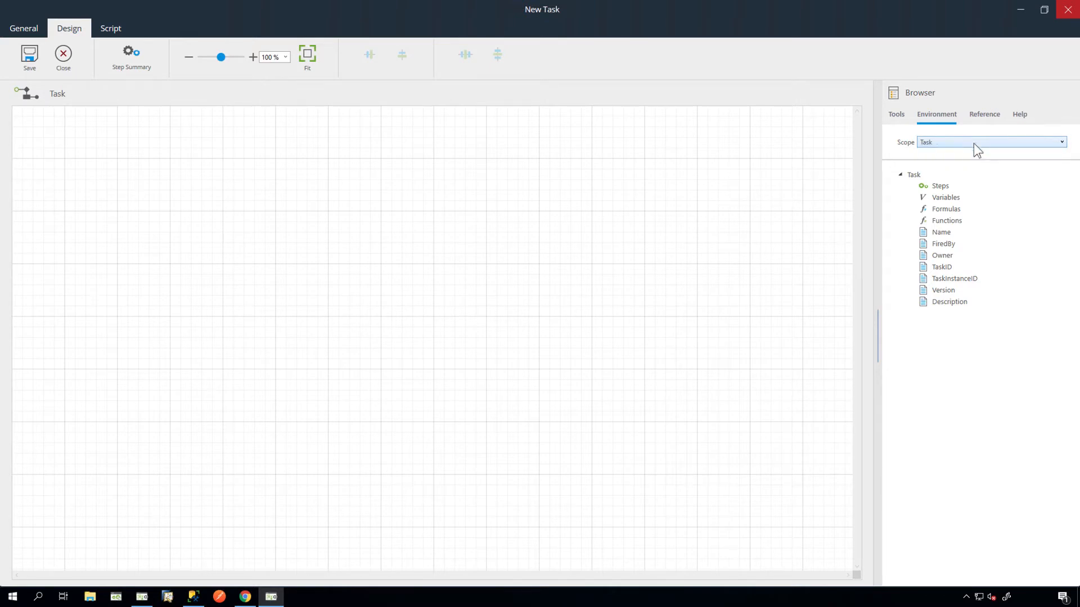
right_click(954, 199)
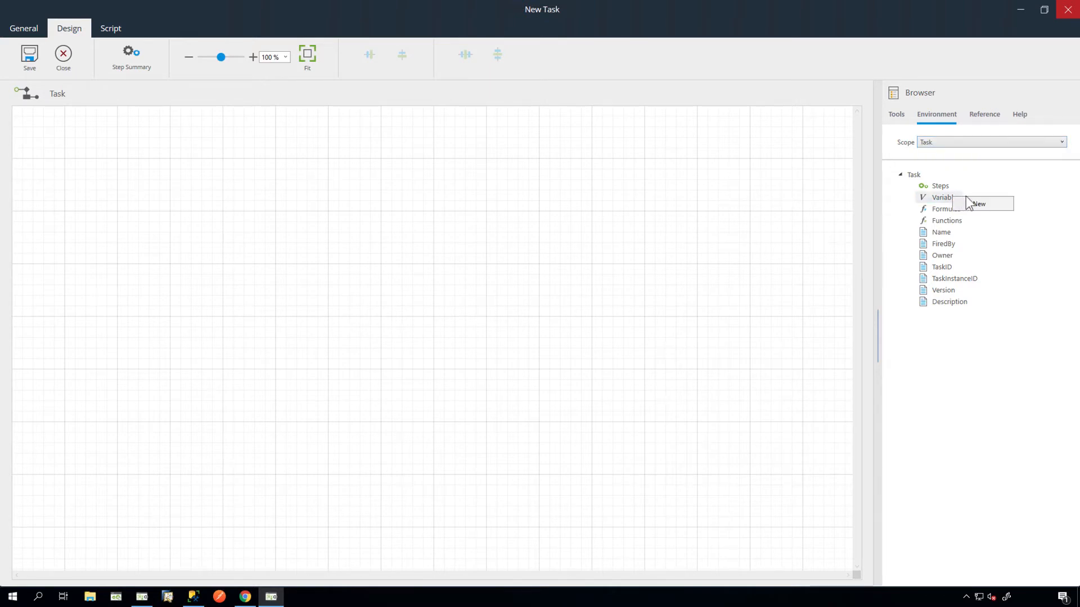
left_click(992, 207)
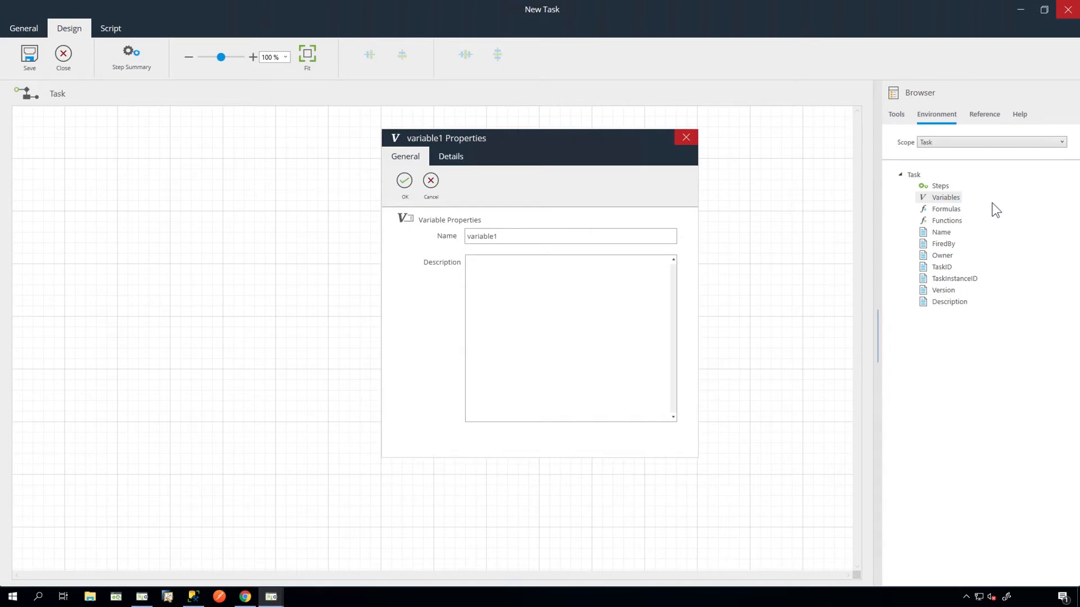
left_click_drag(565, 237, 432, 242)
type("varAccessToken")
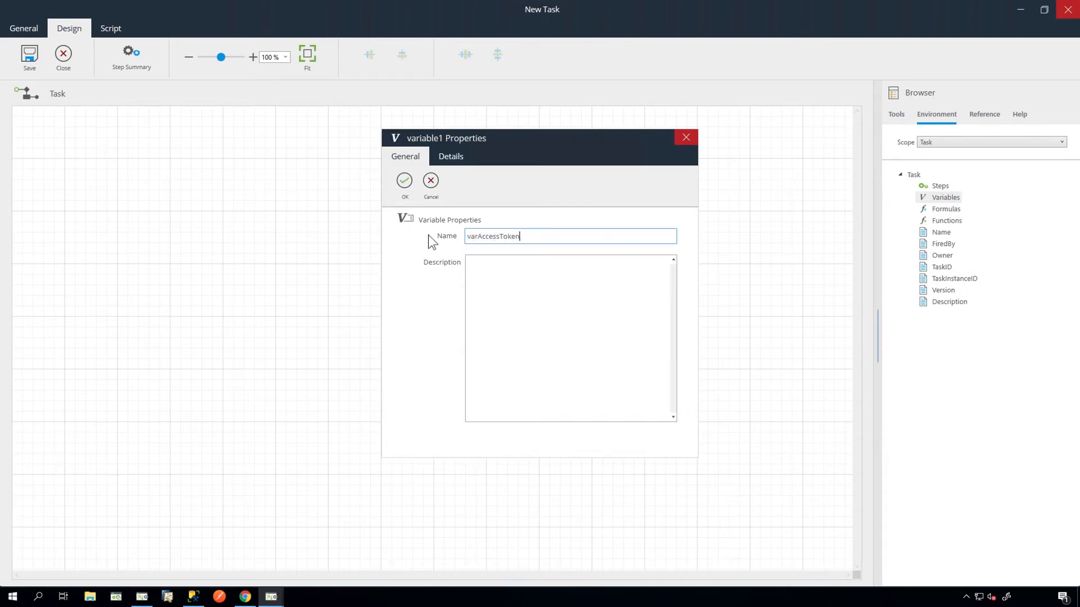
Make varAccessToken a Variant parameter with In, Out attributes and Task Instance scope, and save the variable
left_click(459, 158)
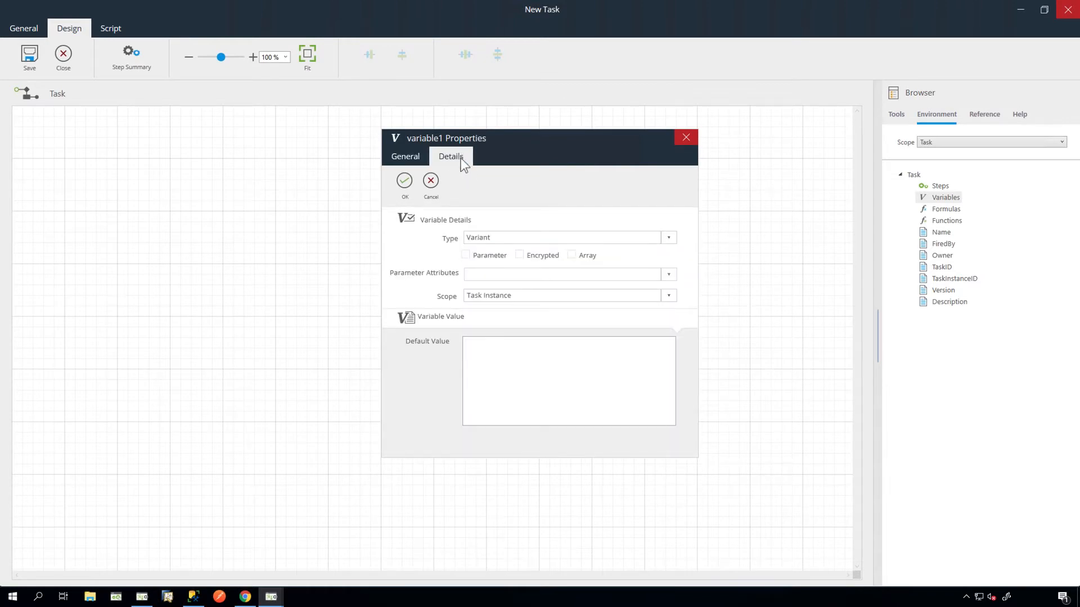
left_click(647, 234)
left_click(646, 234)
left_click(465, 256)
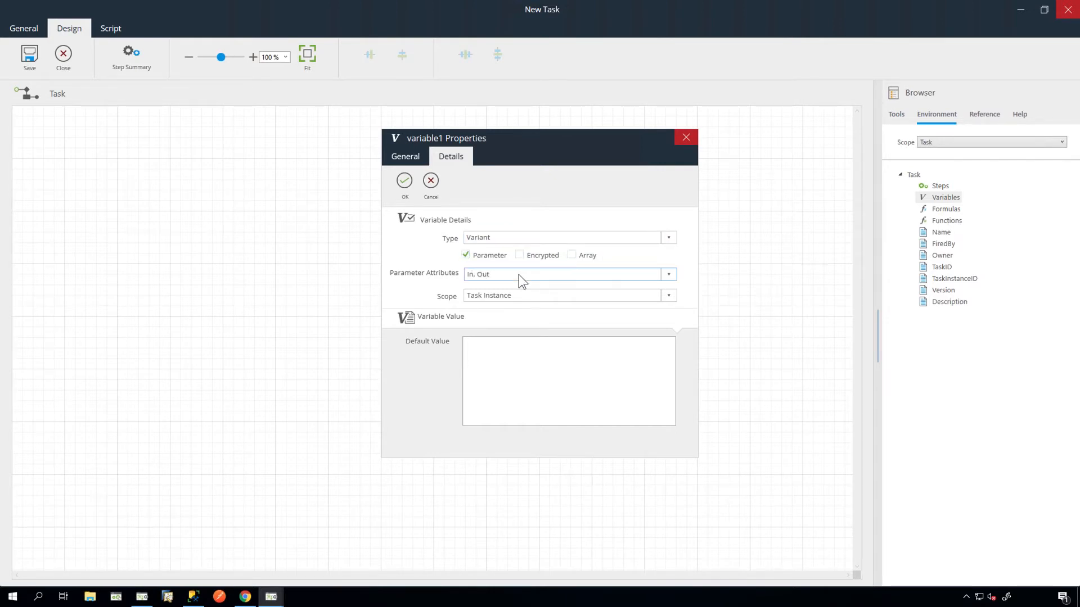
left_click(405, 185)
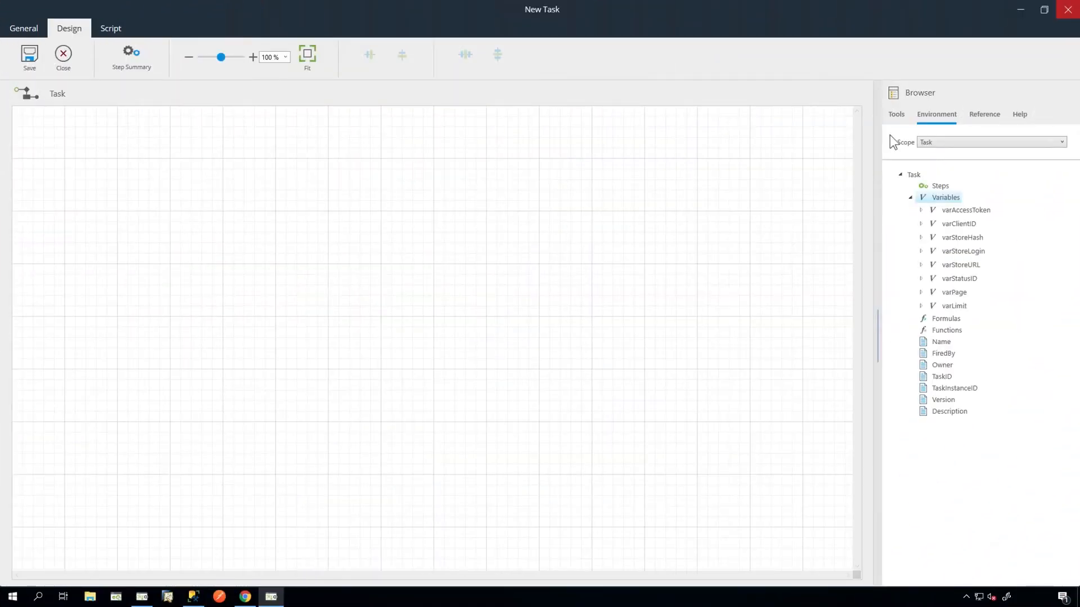
Add a Run VBScript step to the task canvas and name it Set BigCommerce Variables
left_click(896, 115)
scroll(979, 317, "down", 10)
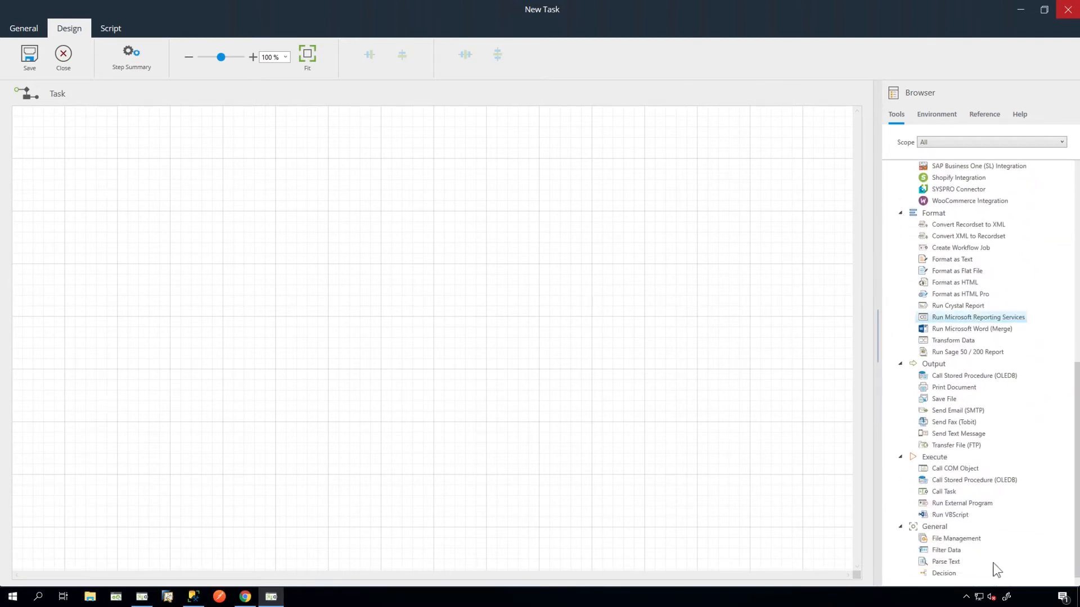
left_click_drag(960, 517, 91, 193)
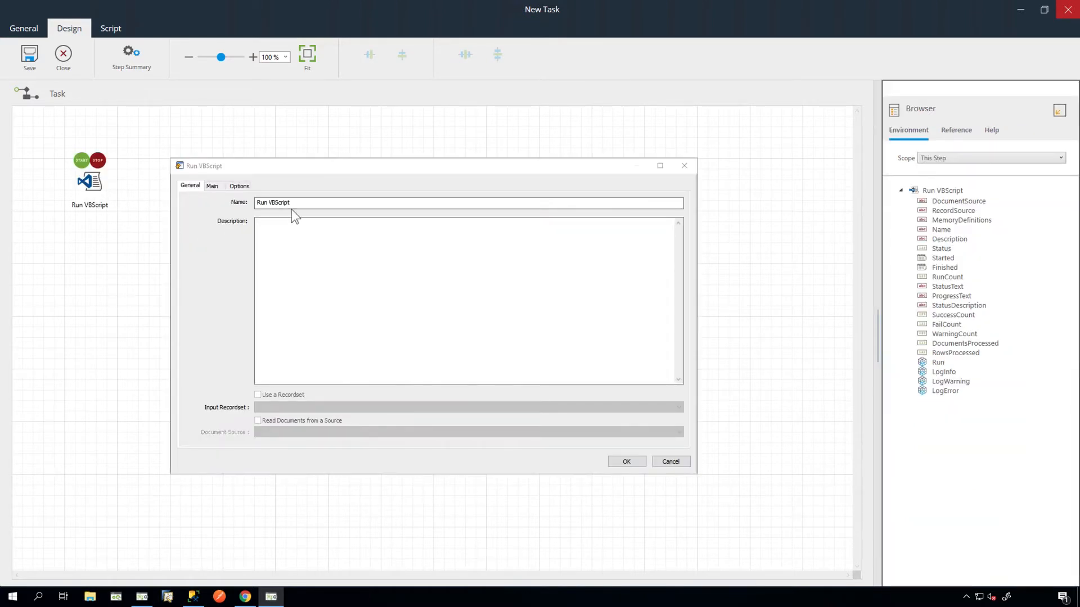
left_click_drag(299, 204, 220, 204)
type("Set ")
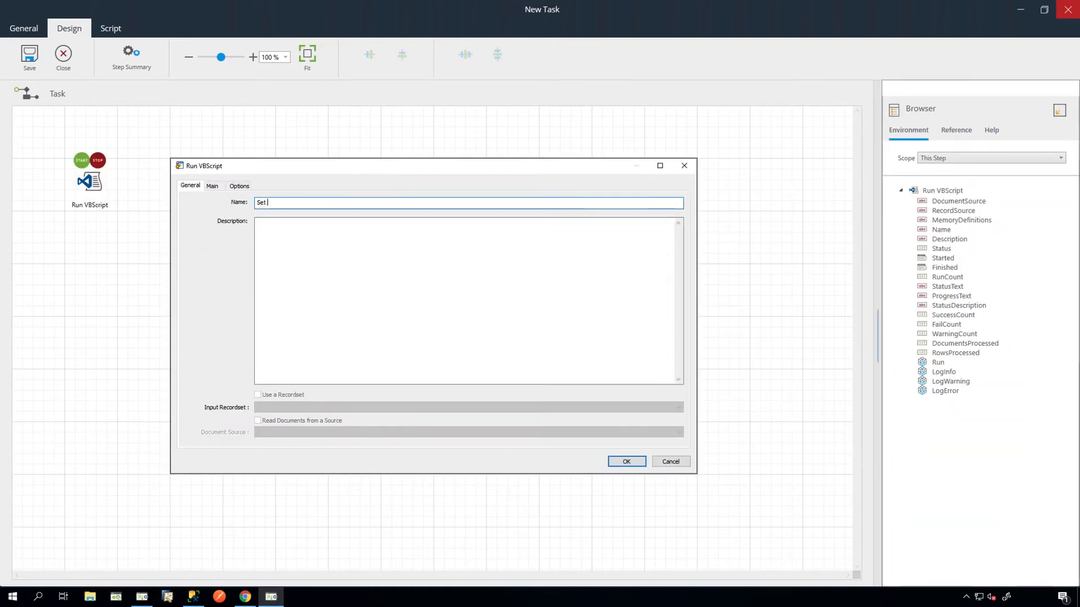
type("BigCommerce Variables")
In the script, assign the store URL, login, hash, client ID and access token variables, plus varStatusID "11", varPage "1" and varLimit "100", and save the step
left_click(212, 186)
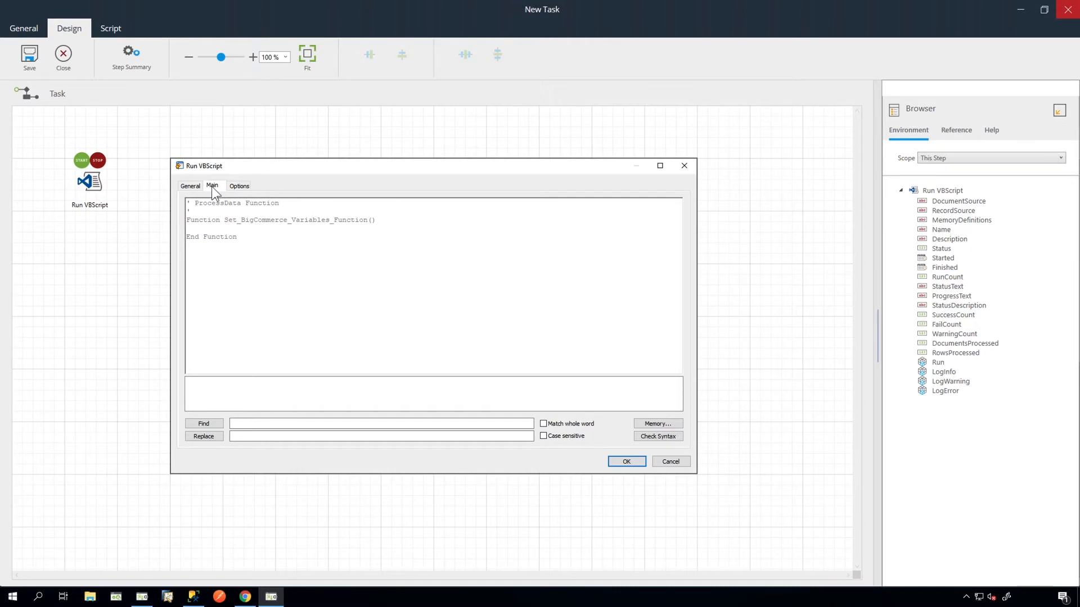
left_click(944, 158)
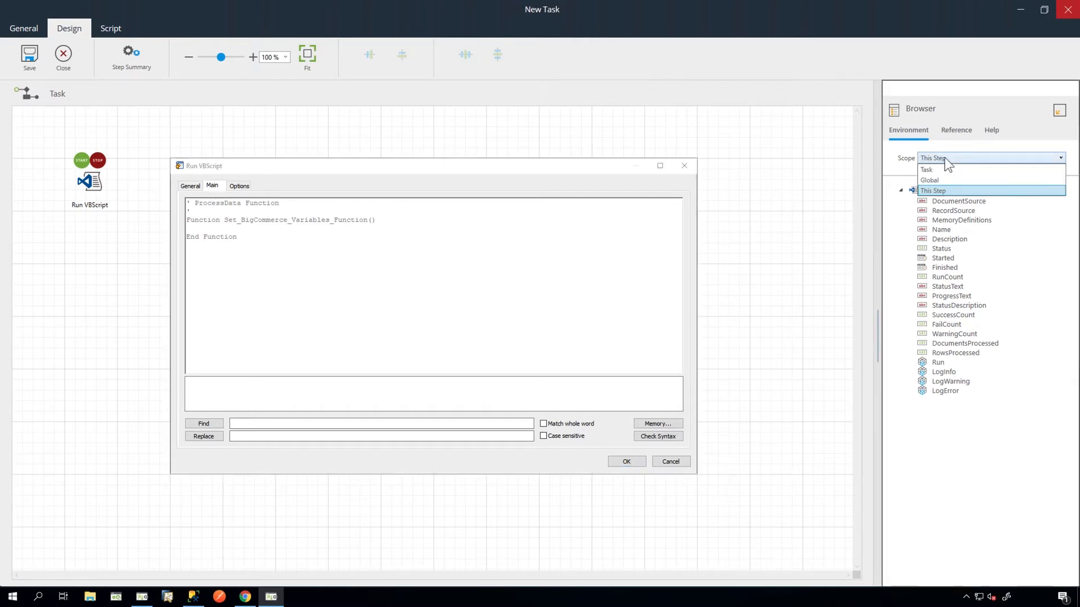
left_click(945, 171)
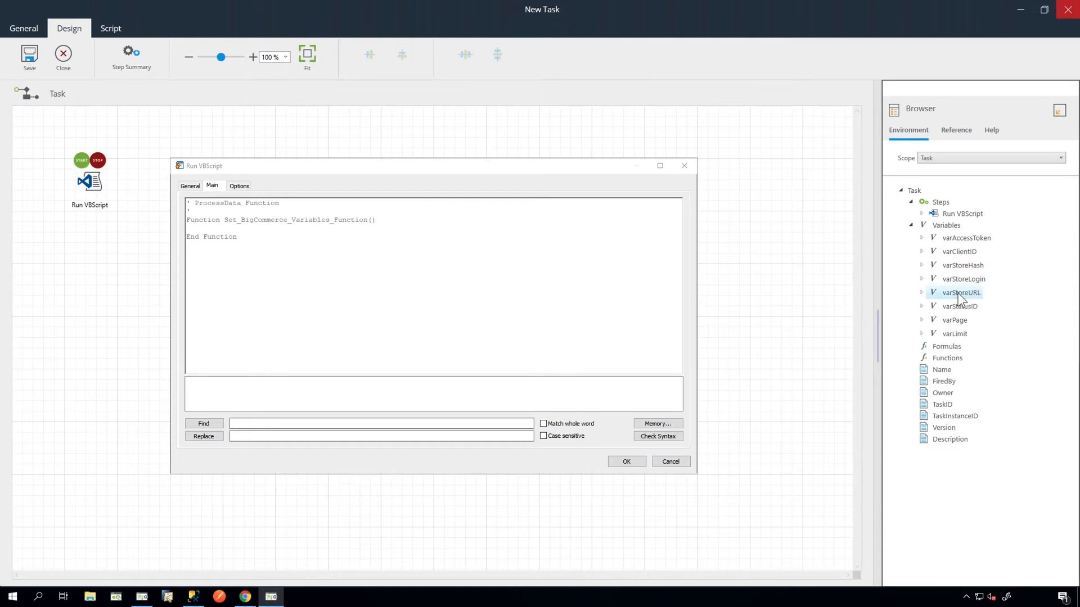
left_click_drag(957, 292, 205, 228)
key("Return")
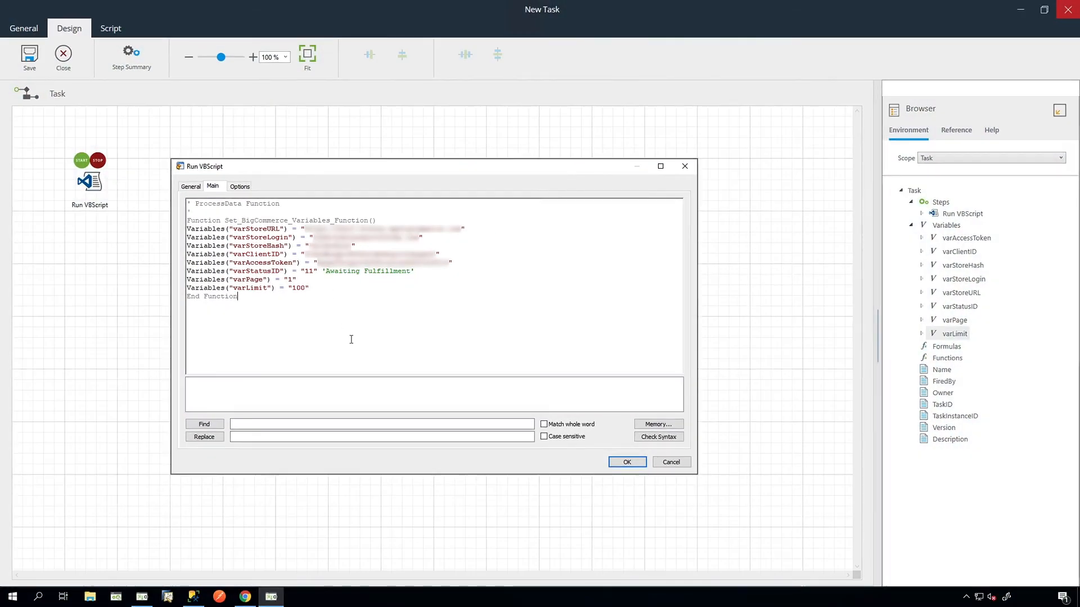
left_click(626, 462)
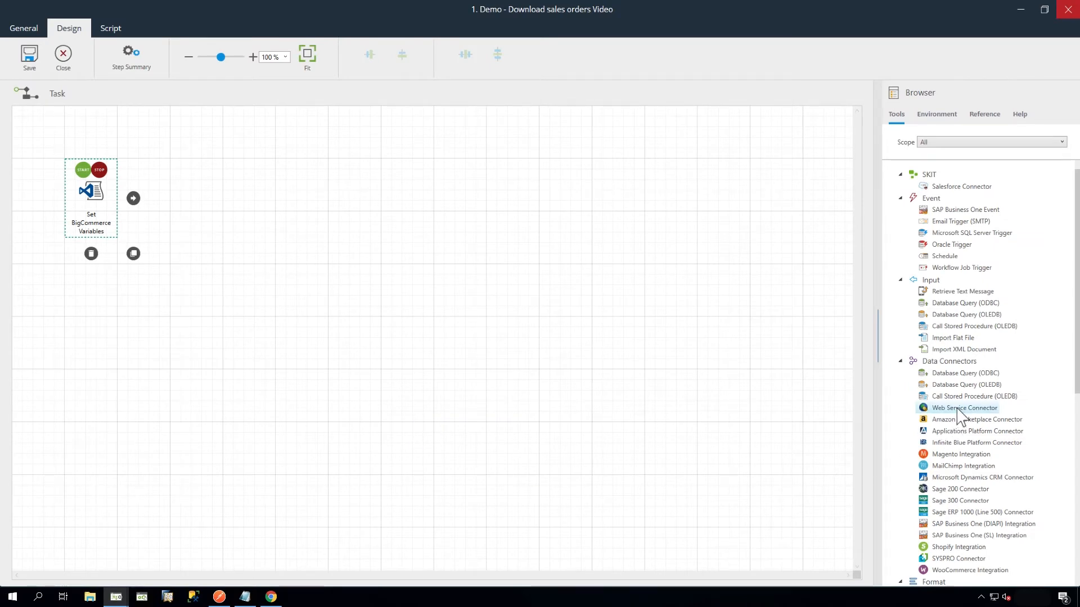
Add a Web Service Connector step named Get Orders that uses the BigCommerceTutorial web service and its GET_Orders operation
left_click_drag(958, 410, 250, 197)
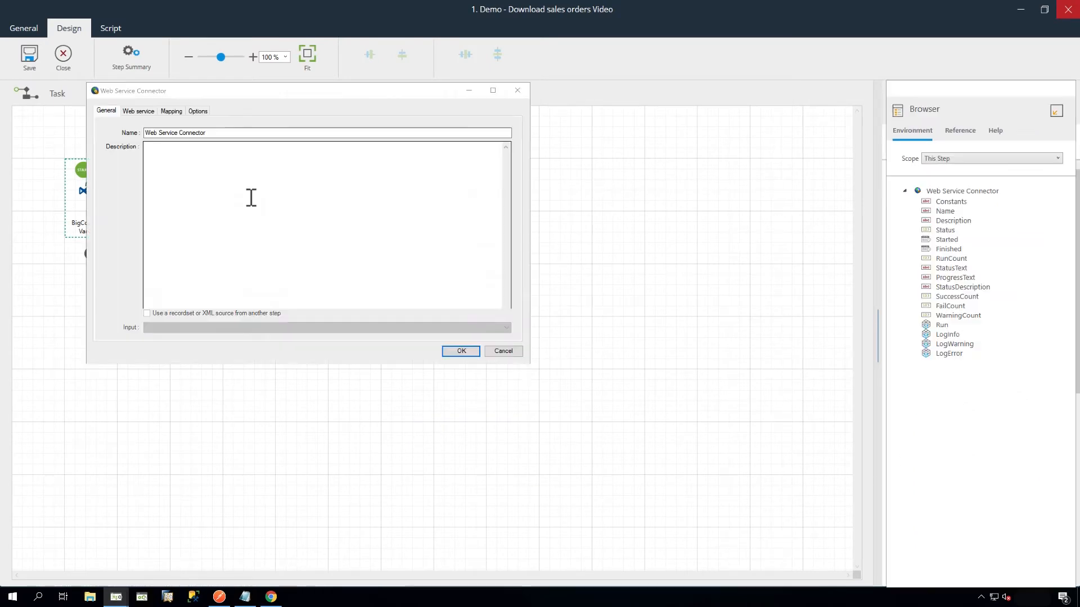
left_click_drag(238, 134, 143, 133)
type("Get Orders")
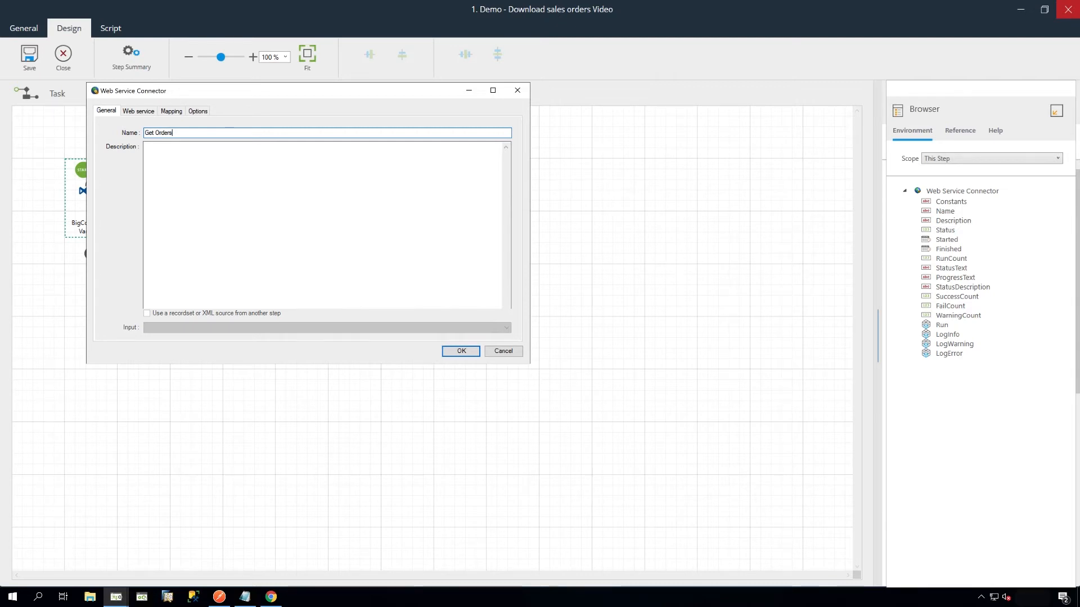
left_click(151, 112)
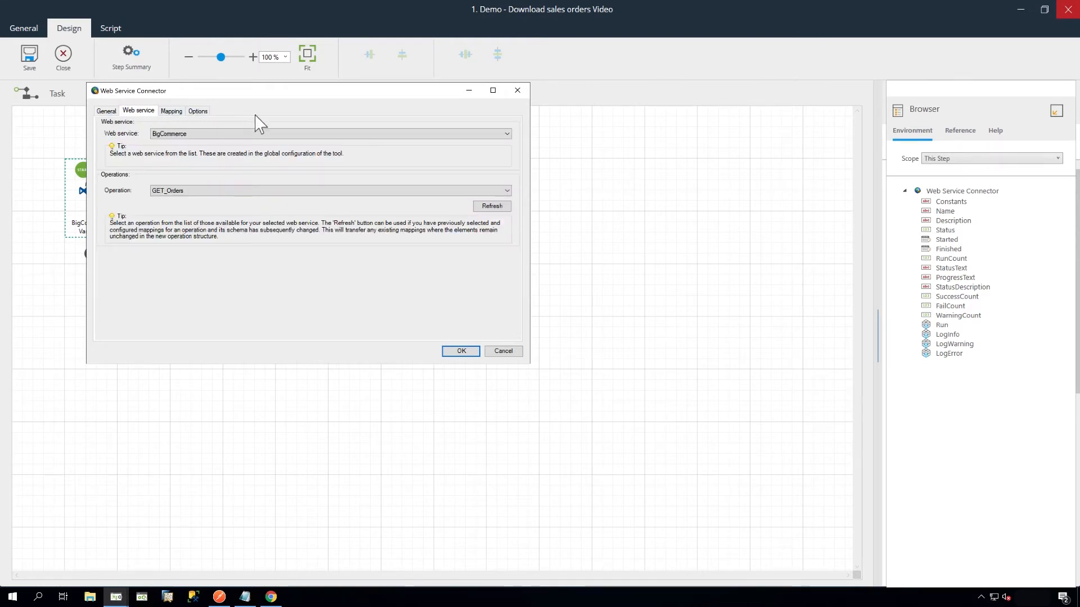
left_click(334, 134)
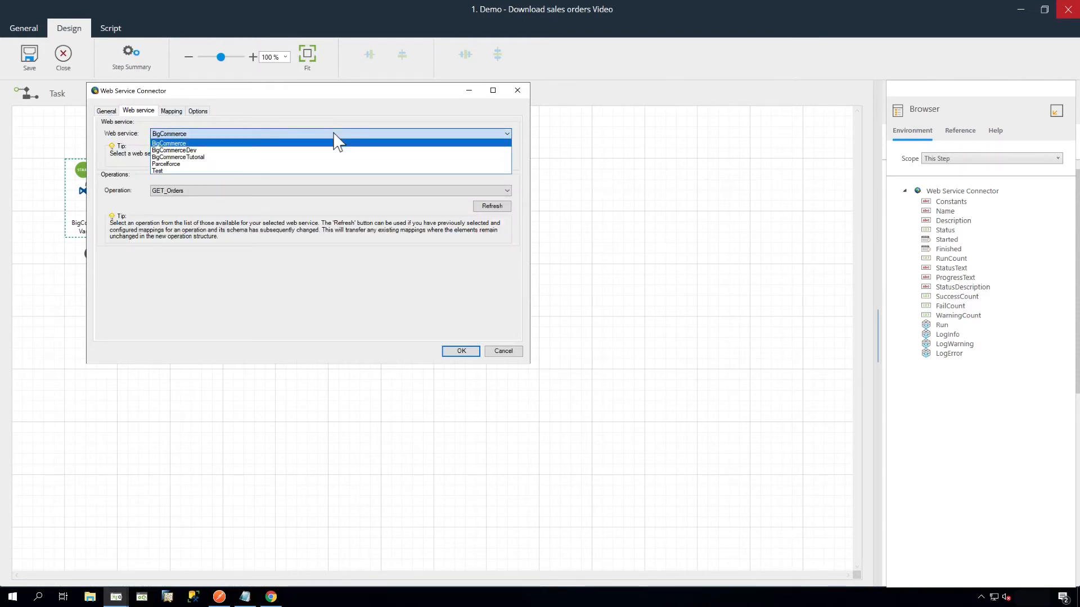
left_click(334, 157)
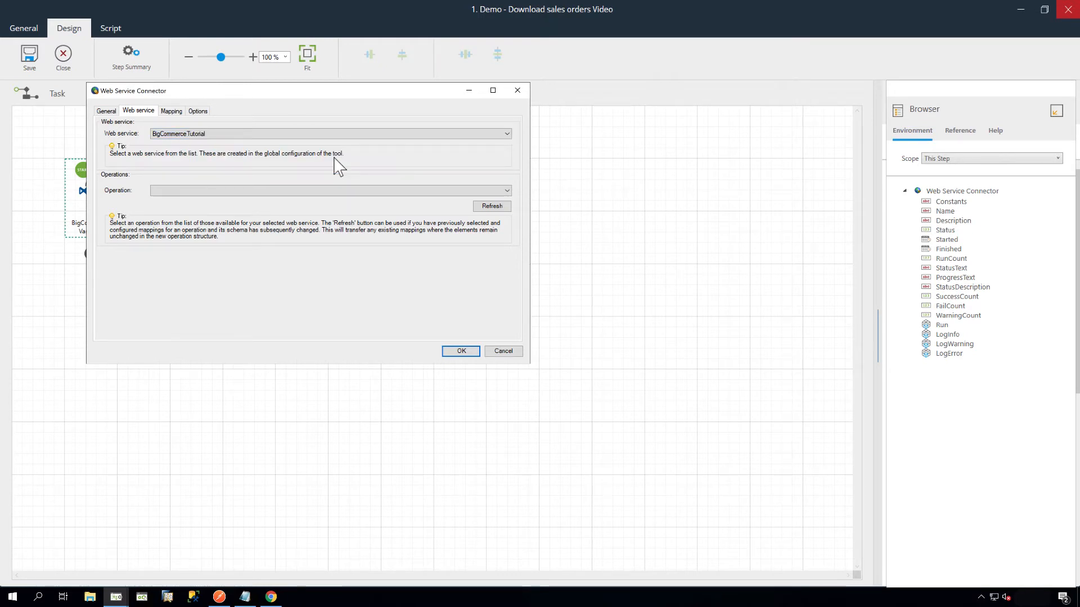
left_click(468, 191)
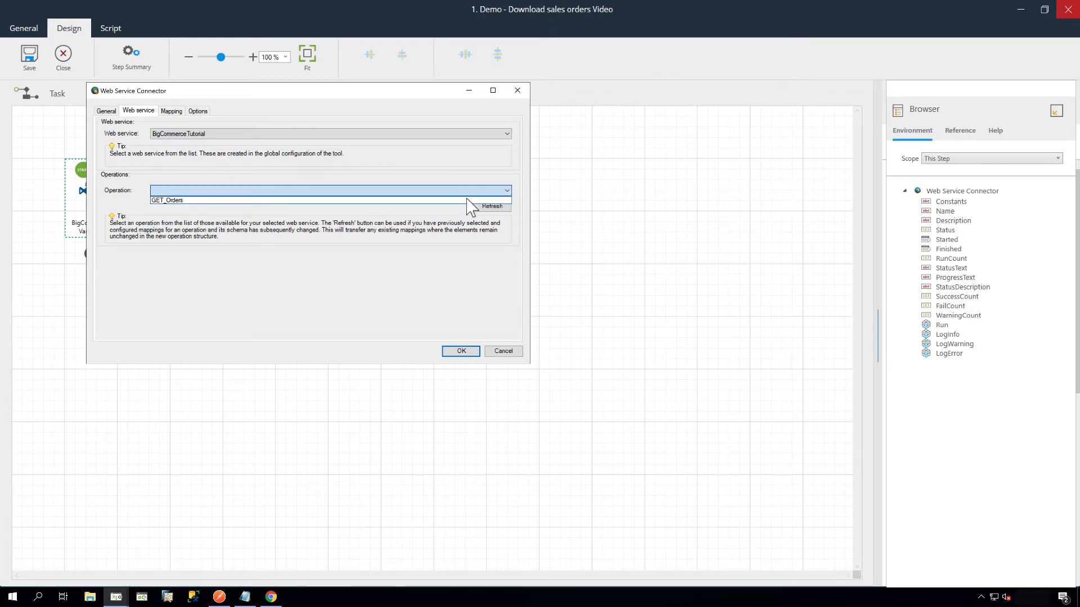
left_click(467, 200)
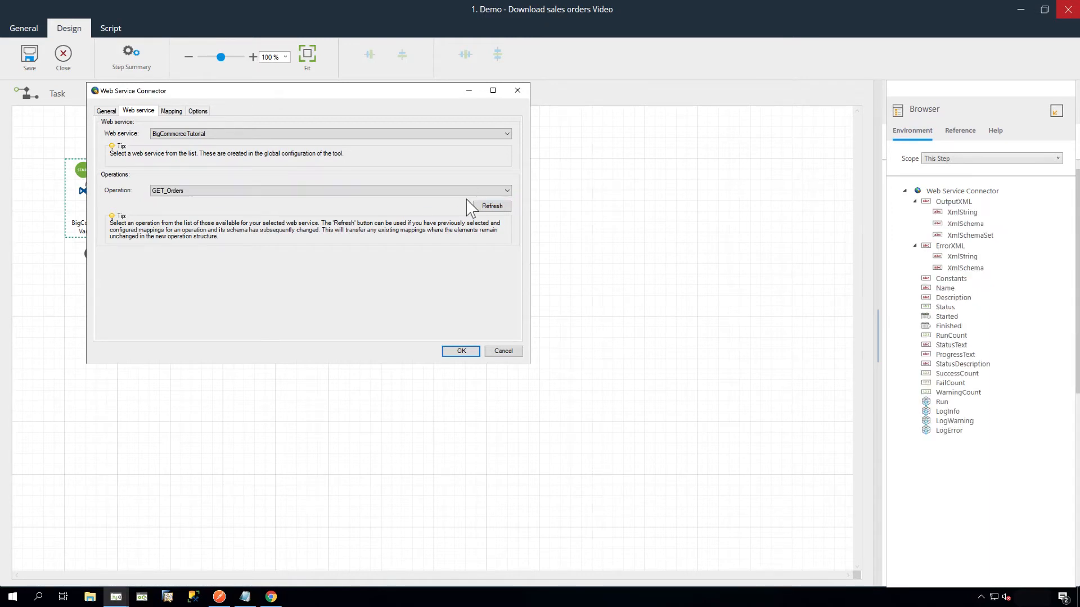
In the connector's mapping, expand the GET_Orders inputs, add a Fixed/Dynamic function and link it to the X-Auth-Token header
left_click(178, 113)
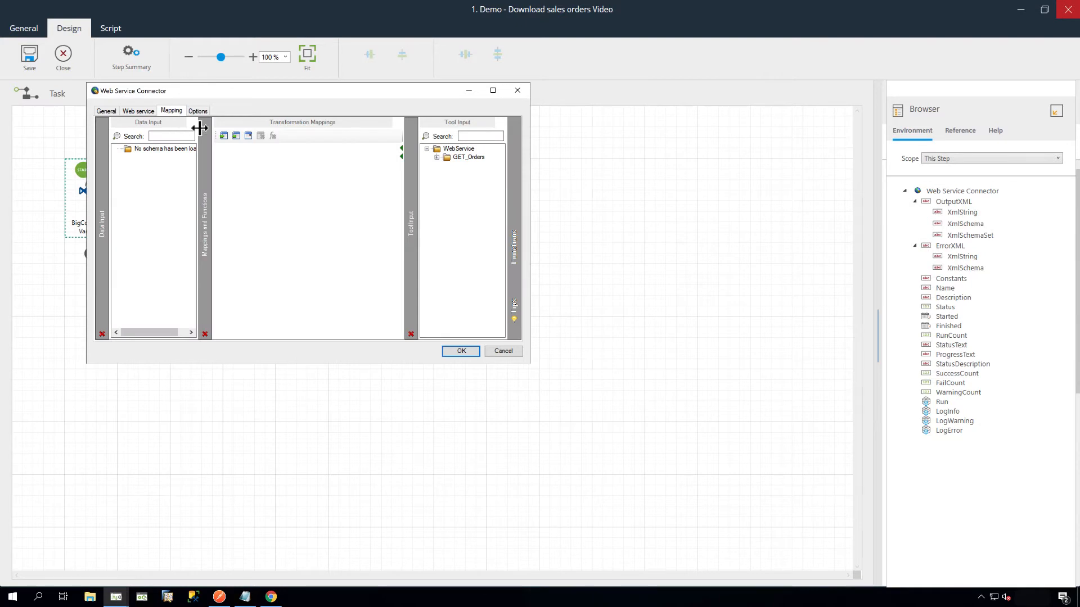
left_click(437, 158)
left_click(447, 166)
left_click(448, 182)
left_click(447, 225)
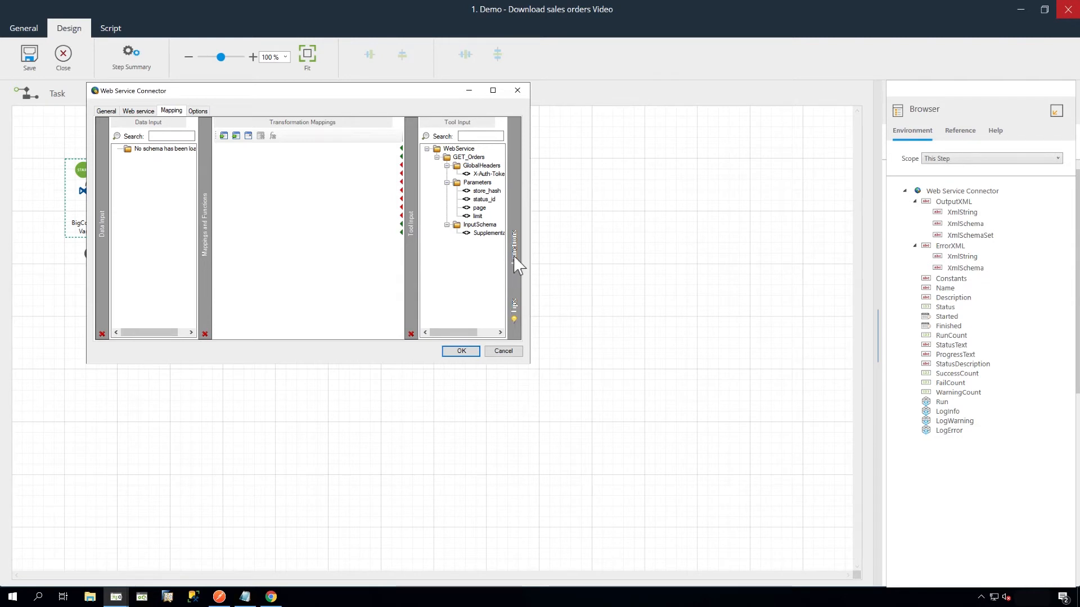
mouse_move(516, 264)
left_click_drag(479, 179, 327, 178)
left_click_drag(479, 173, 334, 181)
Set the X-Auth-Token function's output value to the task variable varAccessToken and save the function
double_click(328, 173)
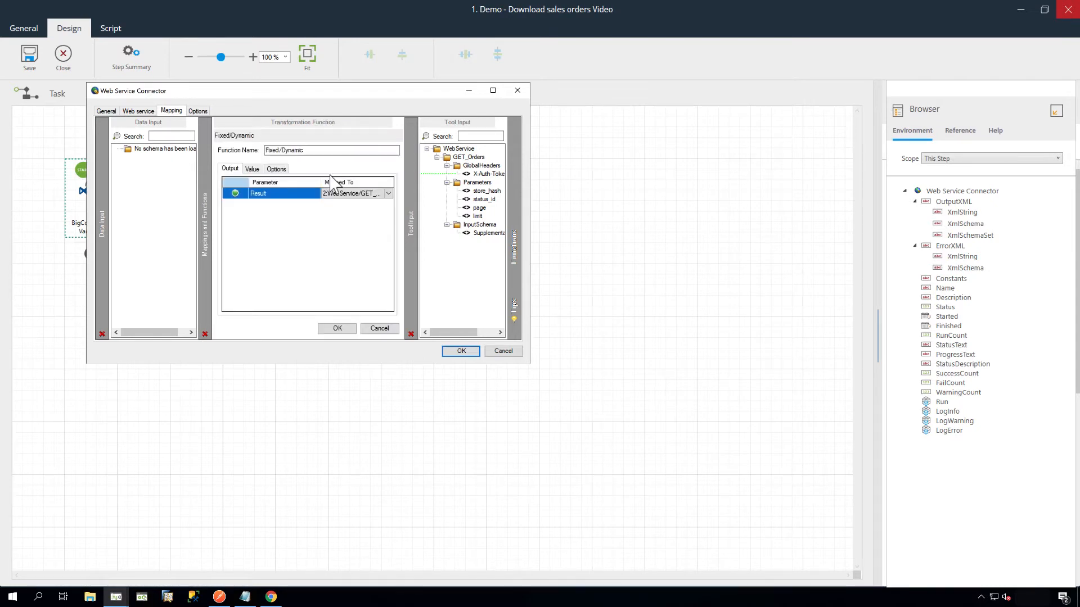
left_click(256, 170)
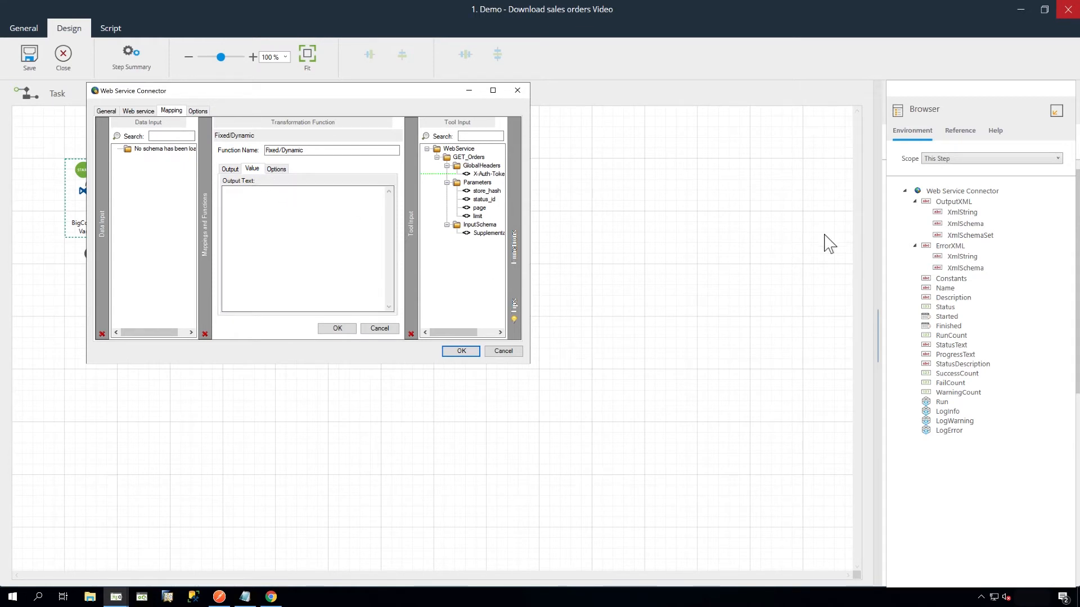
left_click(938, 160)
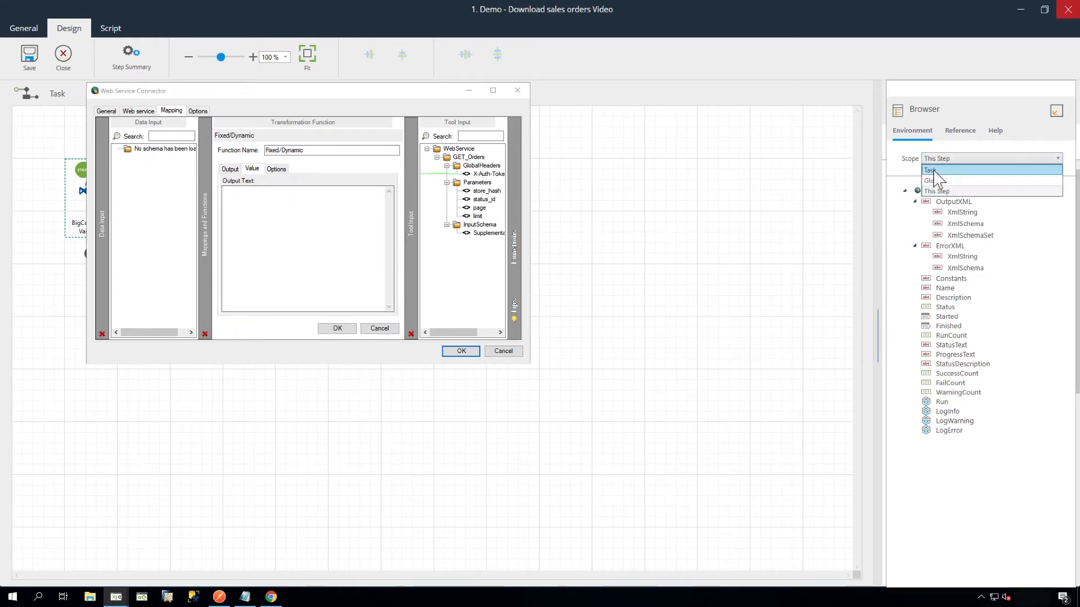
left_click(934, 171)
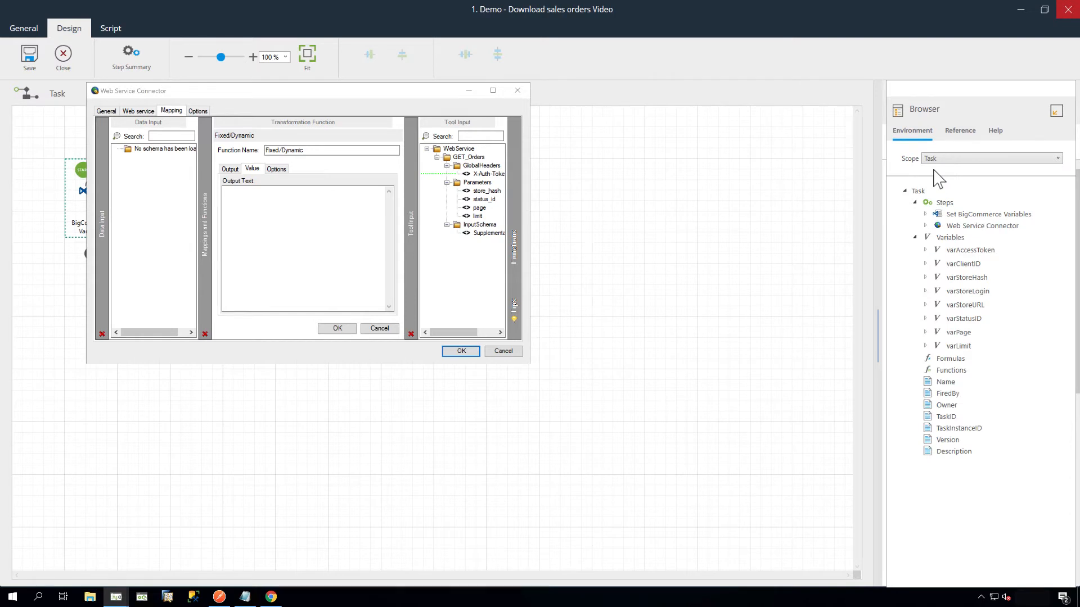
left_click_drag(975, 252, 294, 212)
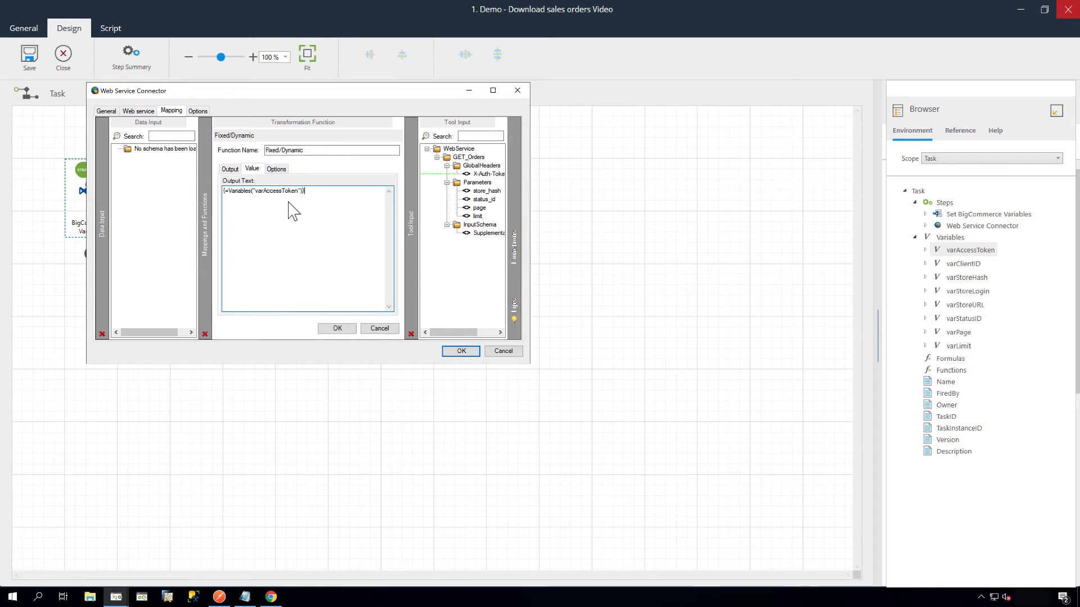
left_click(338, 329)
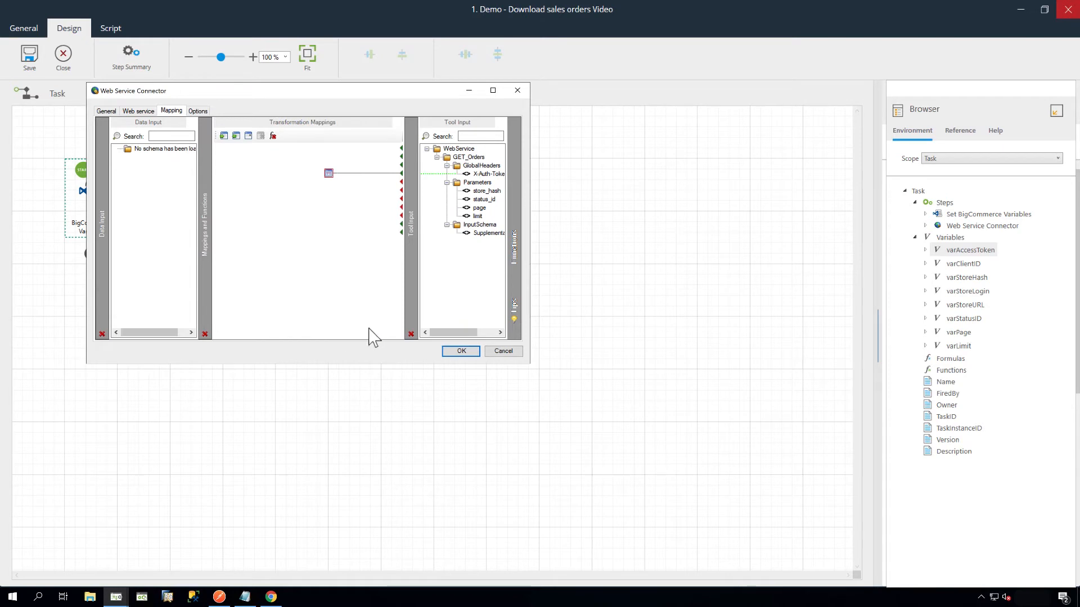
Add four more Fixed/Dynamic functions to the connector's transformation mappings for the remaining GET_Orders parameters
mouse_move(513, 262)
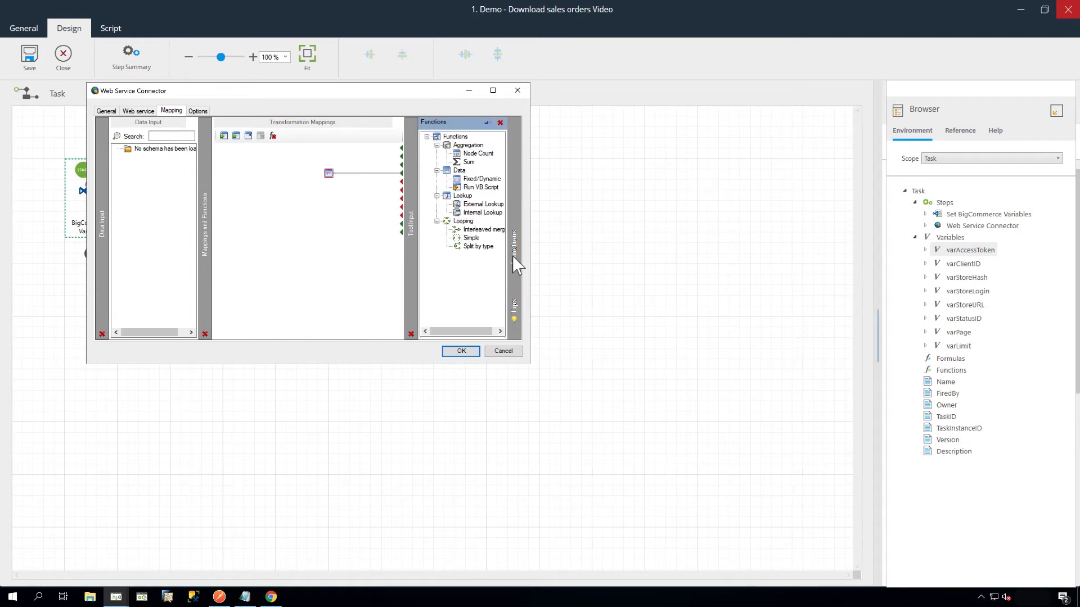
left_click_drag(478, 179, 348, 289)
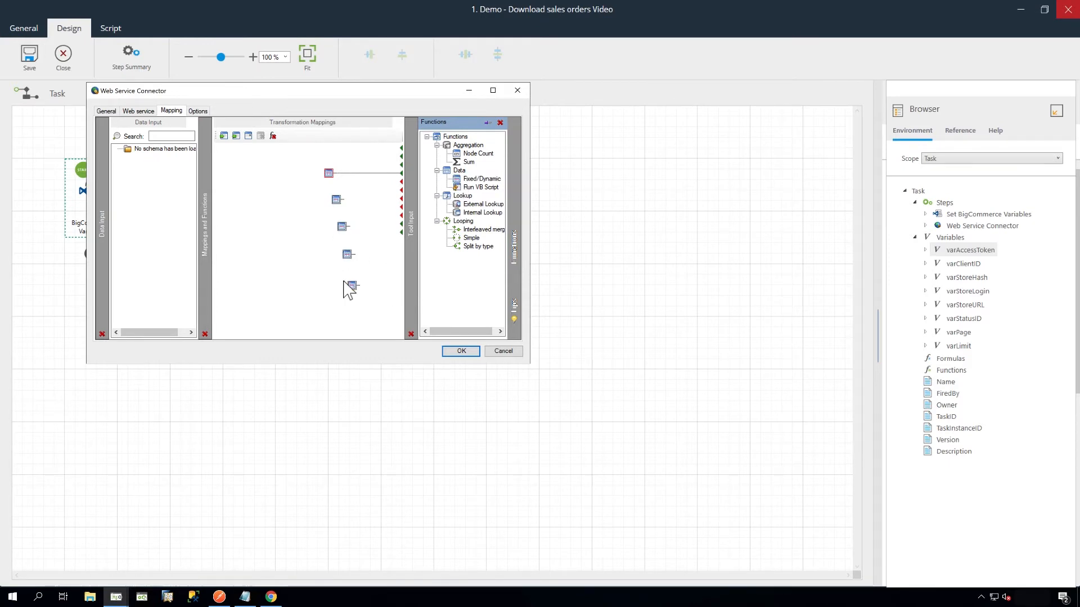
left_click(521, 259)
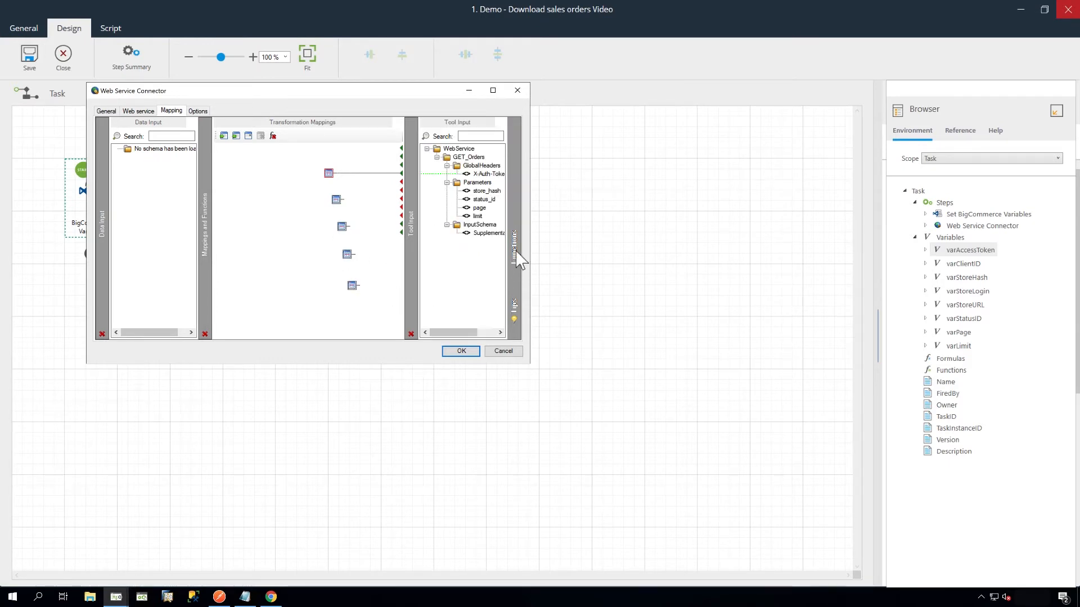
Link the store_hash parameter to a Fixed/Dynamic function, set its output value to the task variable varStoreHash and save the function
left_click_drag(486, 191, 329, 196)
double_click(329, 194)
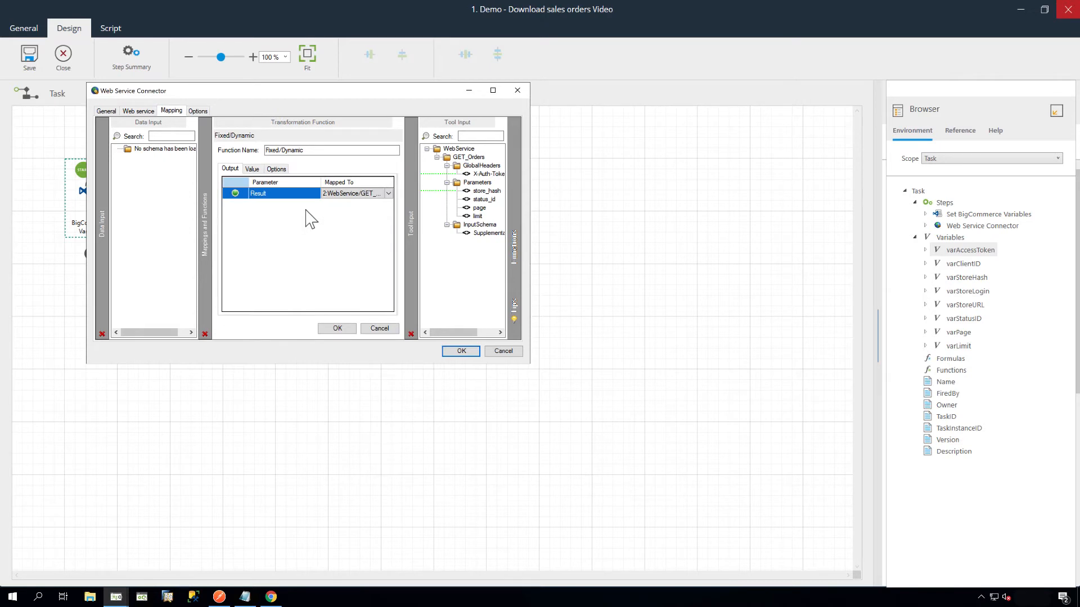
left_click(253, 170)
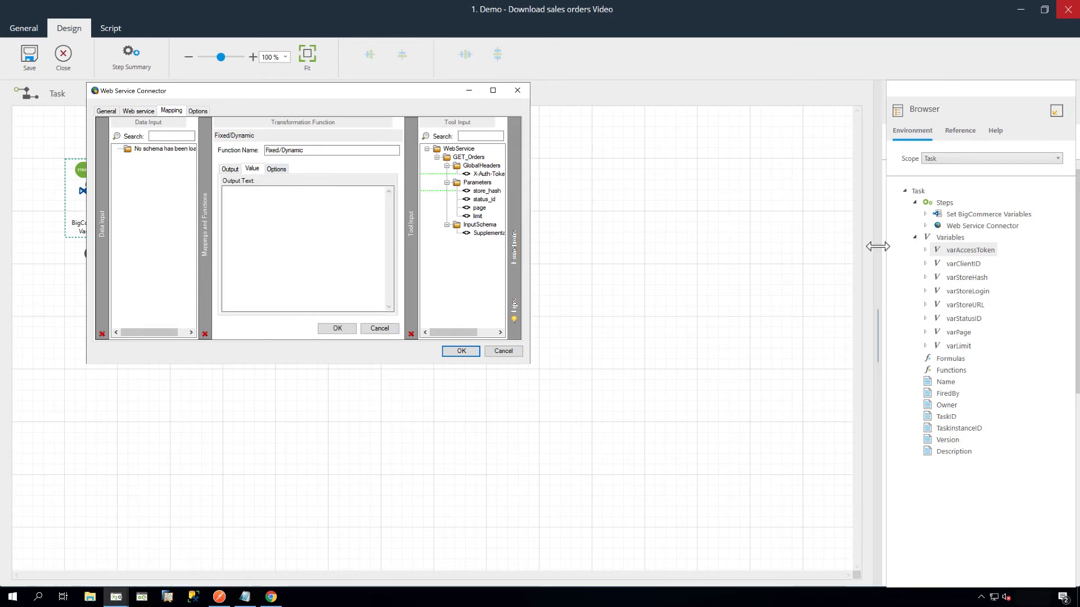
left_click_drag(958, 277, 263, 205)
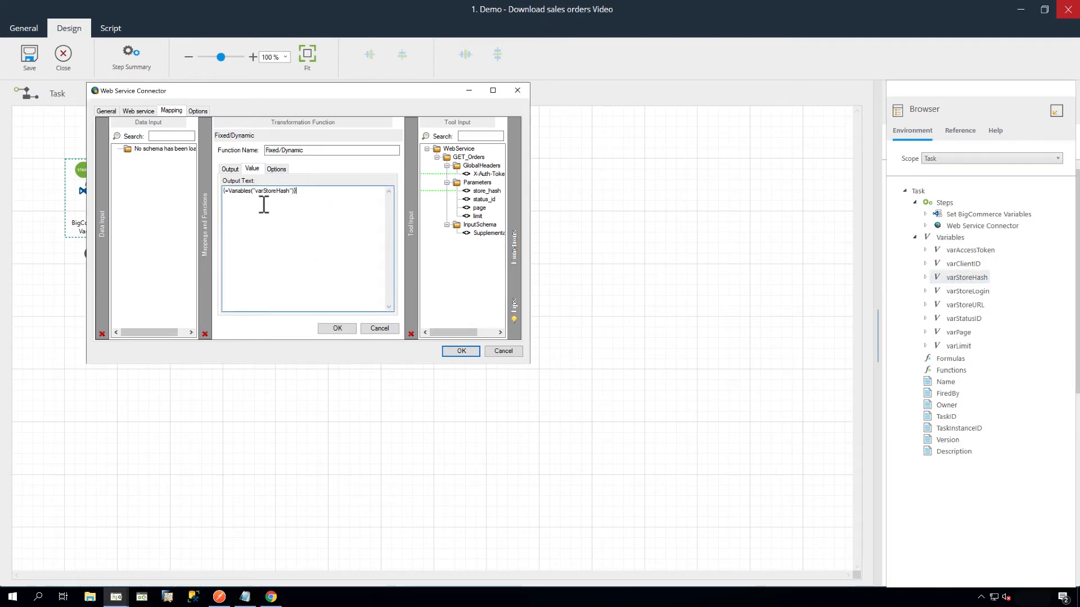
left_click(337, 329)
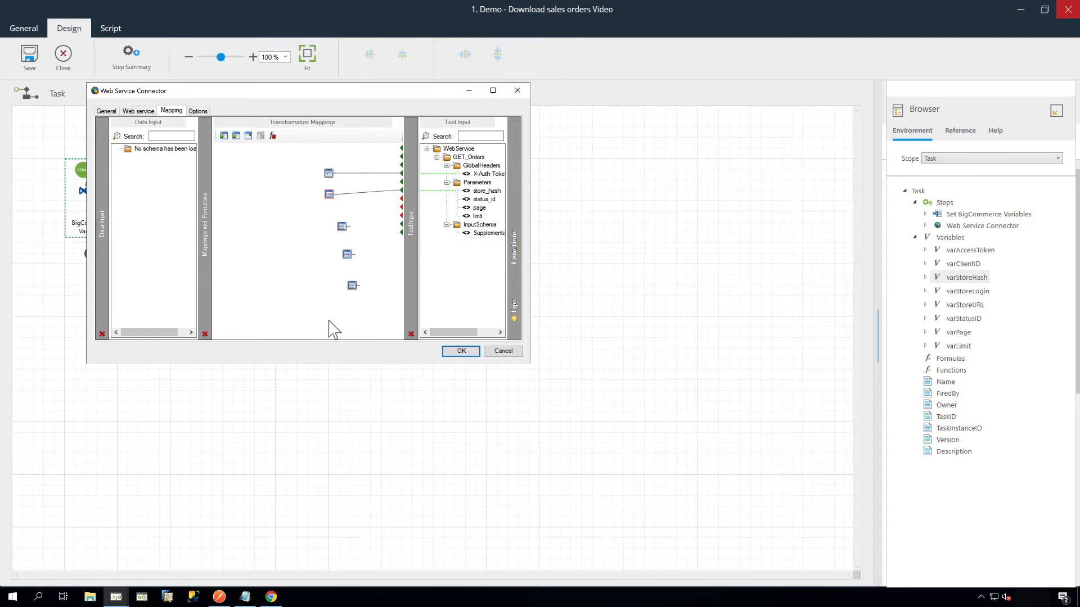
Link the status_id parameter to the next Fixed/Dynamic function, set its output value to varStatusID and save the function
left_click_drag(480, 200, 330, 216)
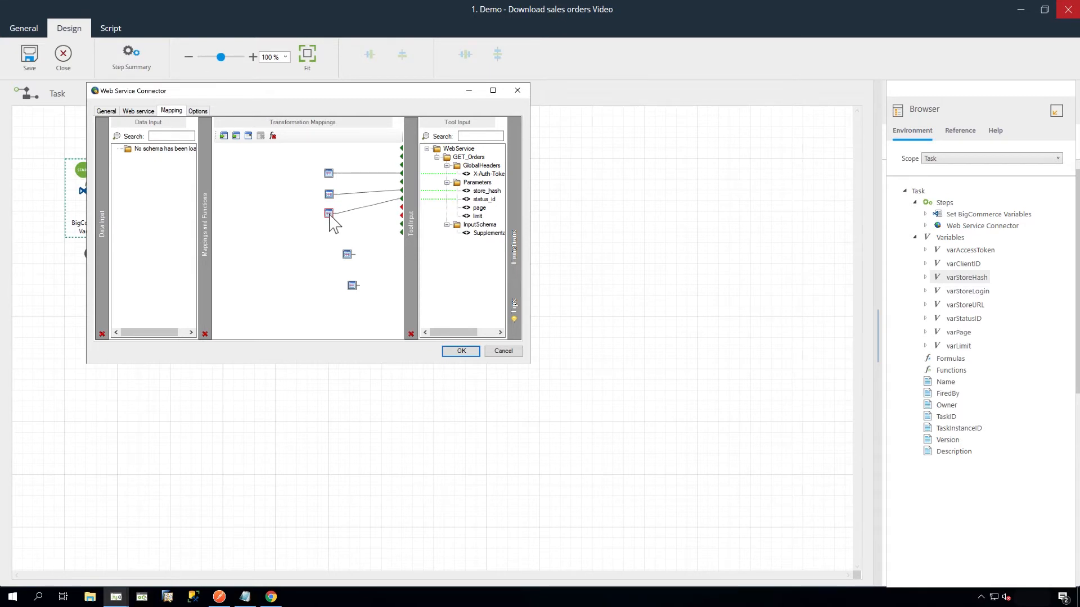
double_click(329, 215)
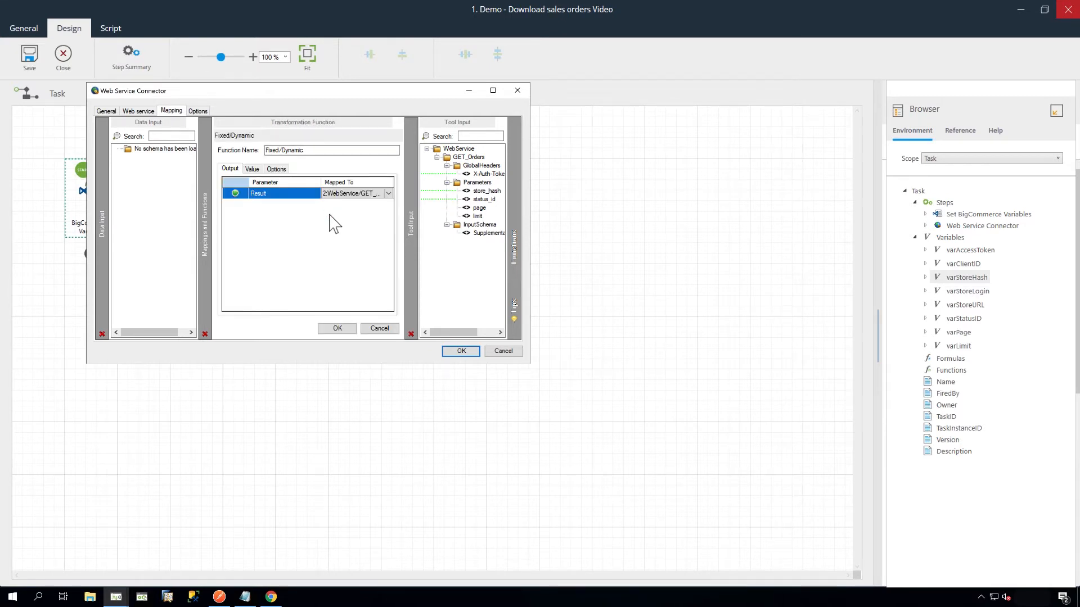
left_click(260, 172)
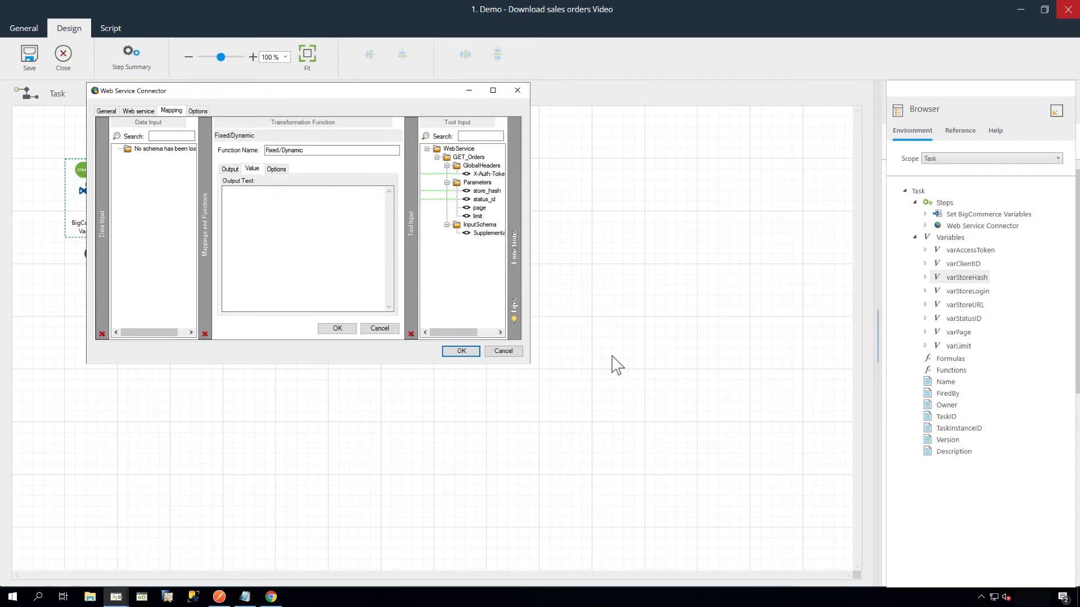
left_click_drag(959, 320, 274, 211)
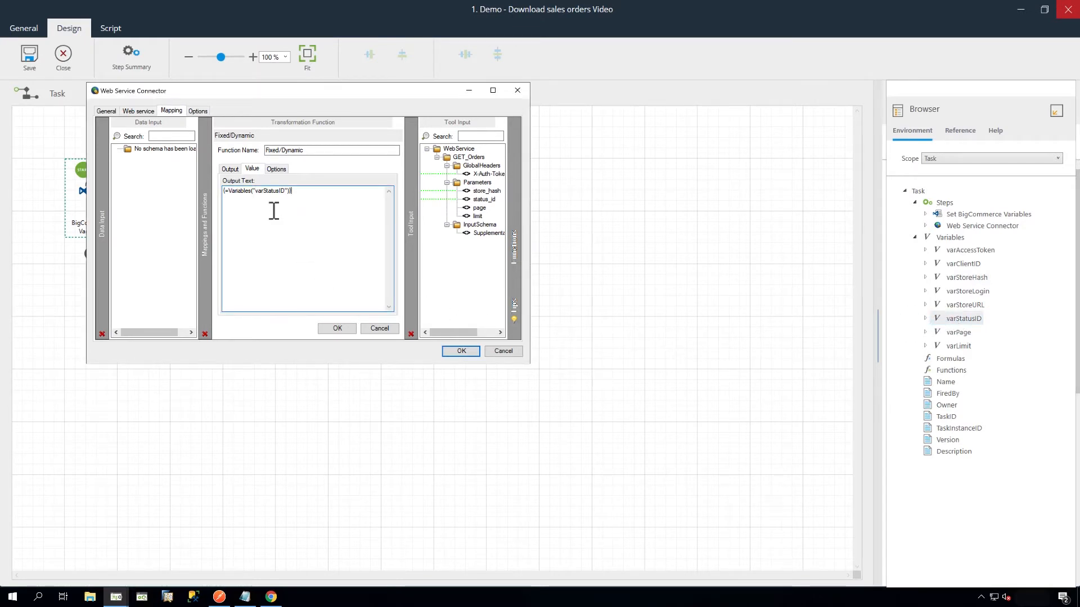
left_click(337, 329)
Align the next Fixed/Dynamic function under the others, link the page parameter to it and set its output value to varPage
left_click_drag(352, 256, 334, 237)
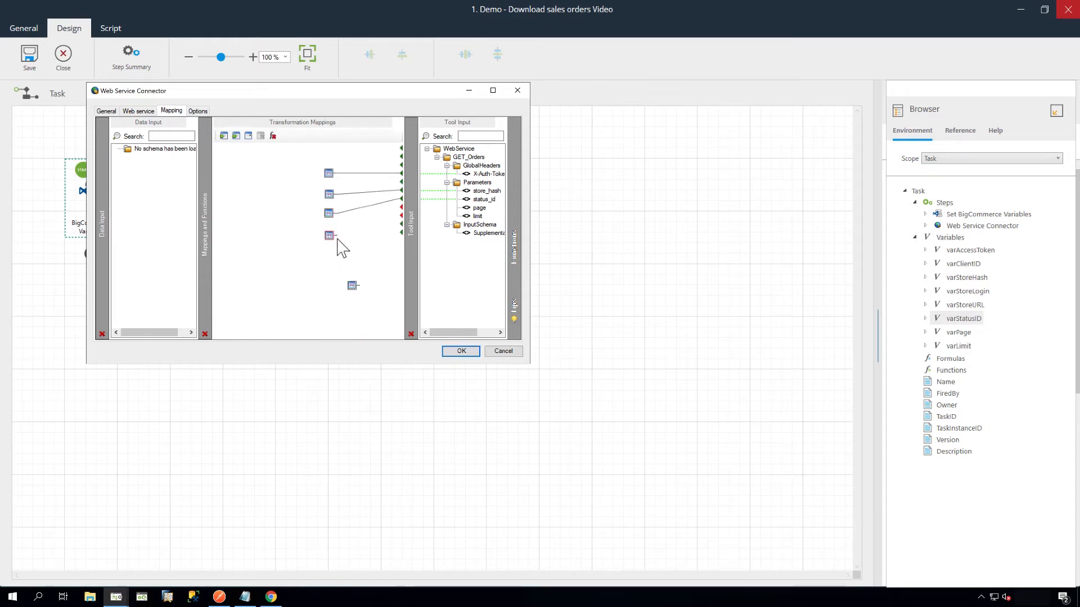
left_click_drag(479, 208, 331, 236)
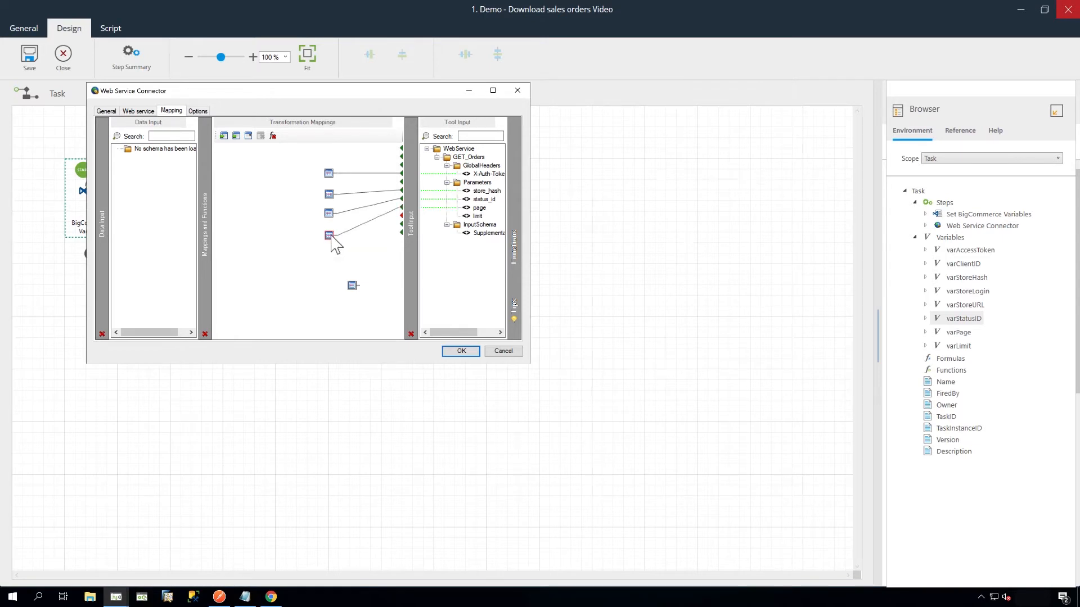
double_click(332, 237)
left_click(253, 170)
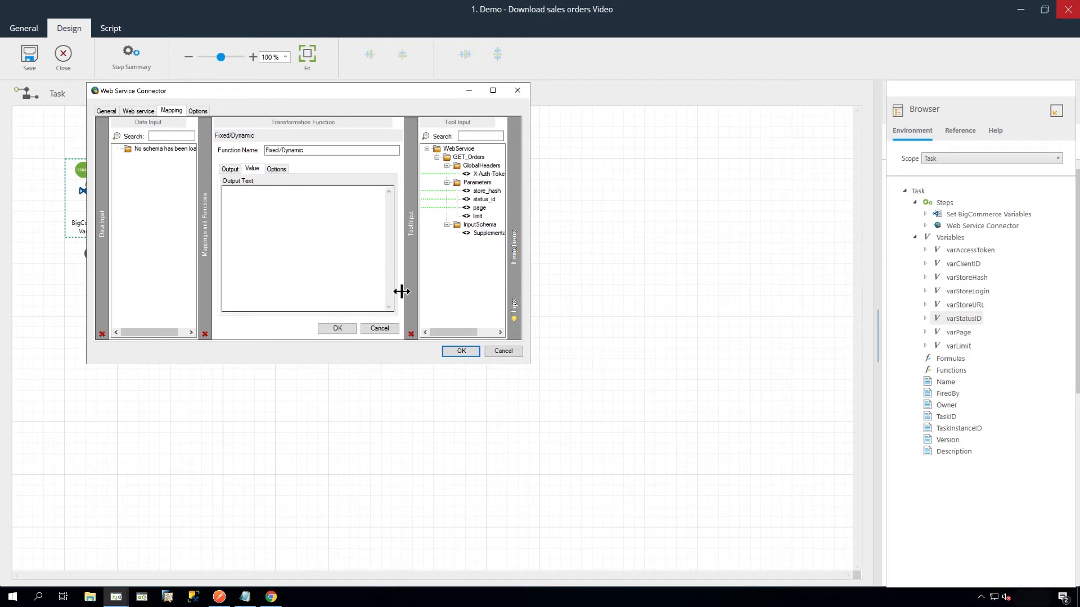
left_click(957, 333)
left_click_drag(958, 338, 268, 209)
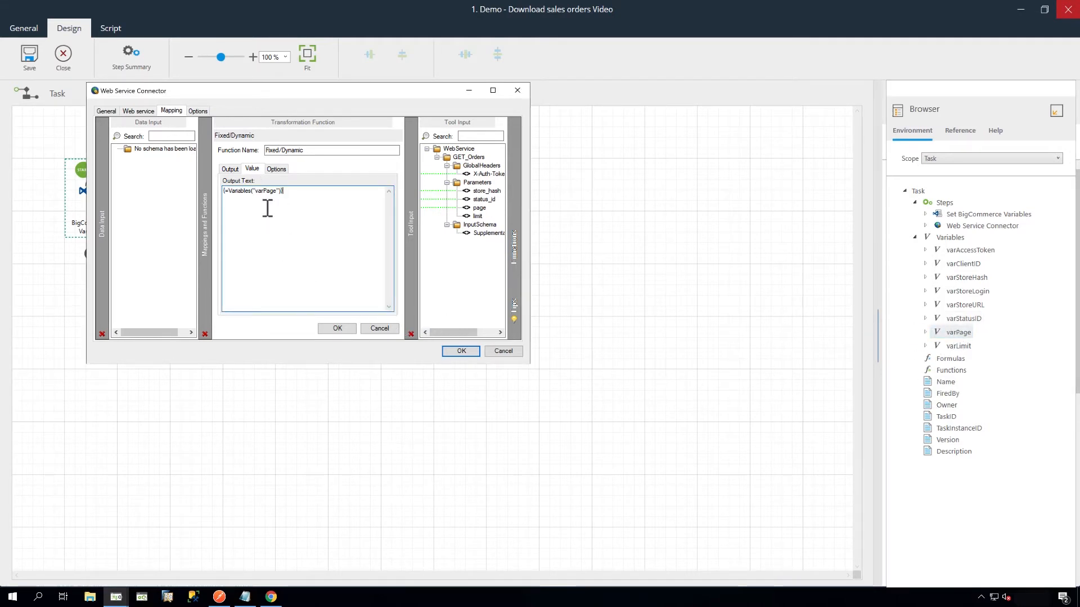
left_click(346, 329)
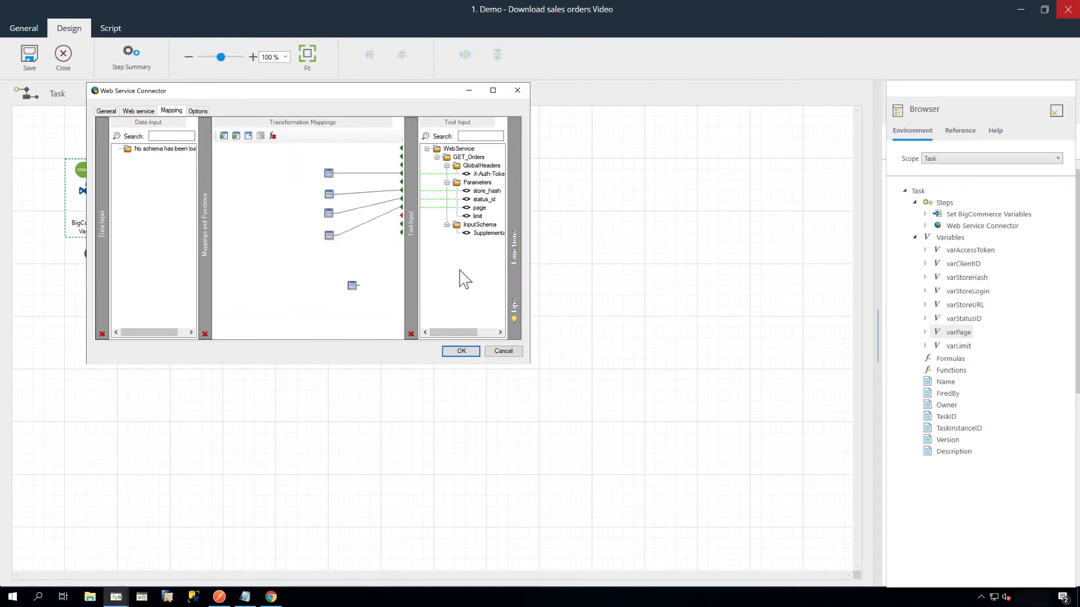
Link the limit parameter to the last Fixed/Dynamic function, set its output value to varLimit and save the Get Orders connector step
left_click_drag(477, 219, 330, 262)
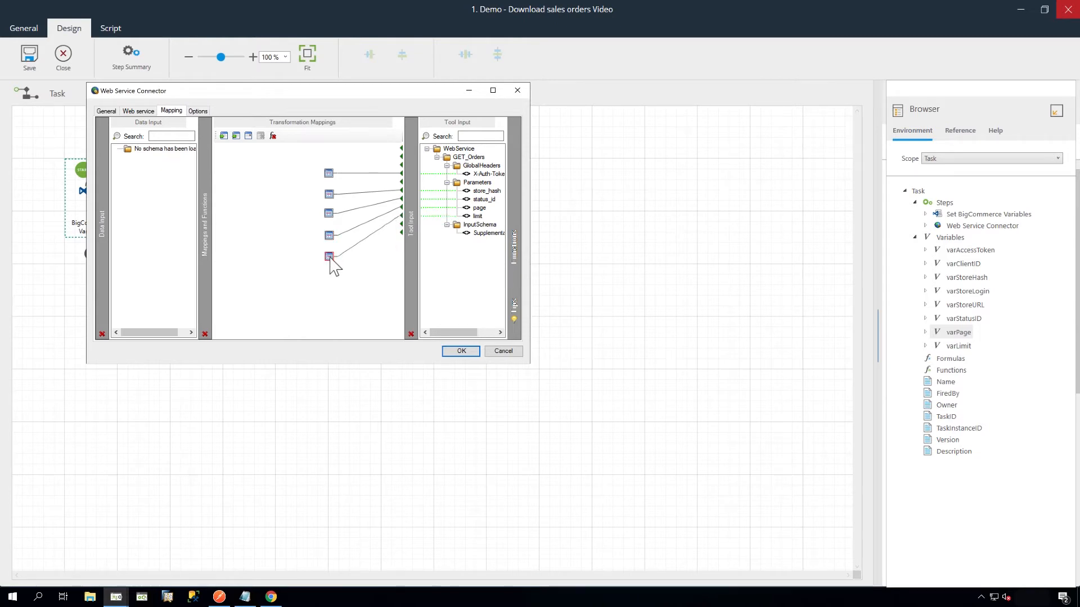
double_click(330, 259)
left_click(252, 169)
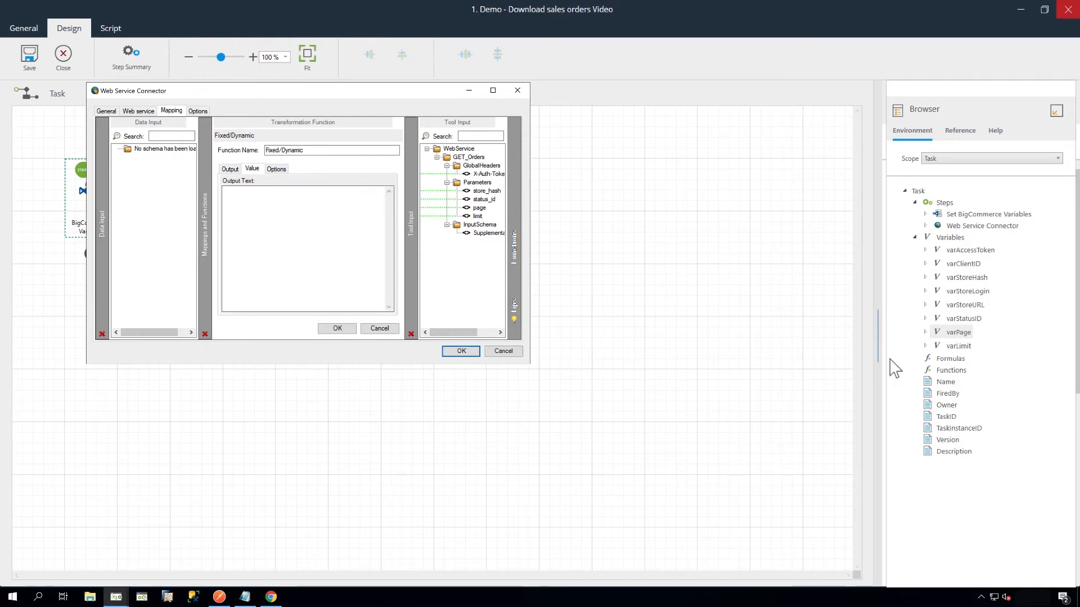
left_click_drag(957, 347, 261, 209)
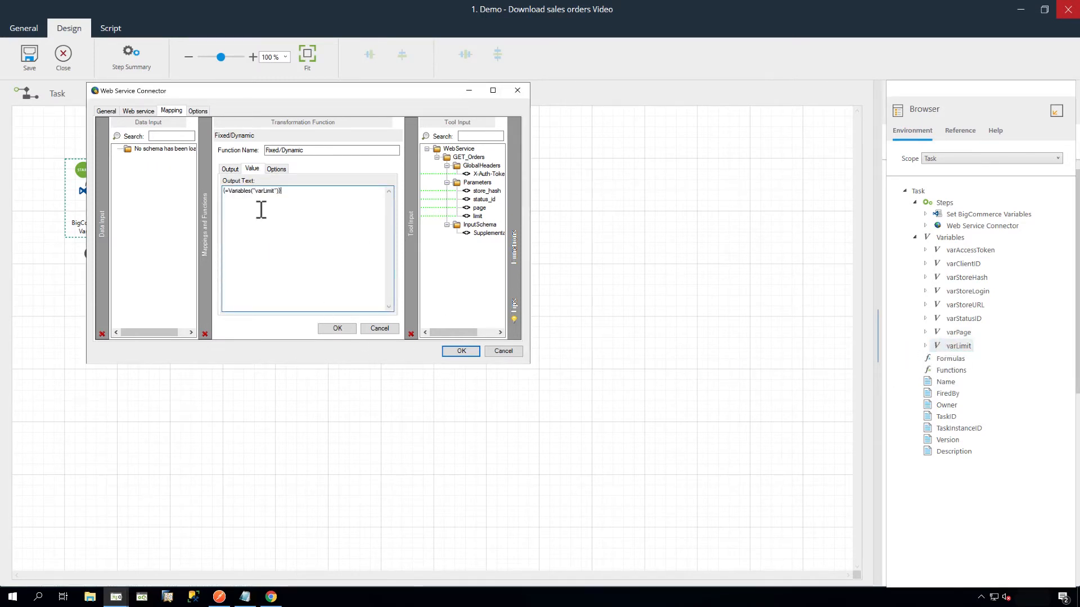
left_click(340, 328)
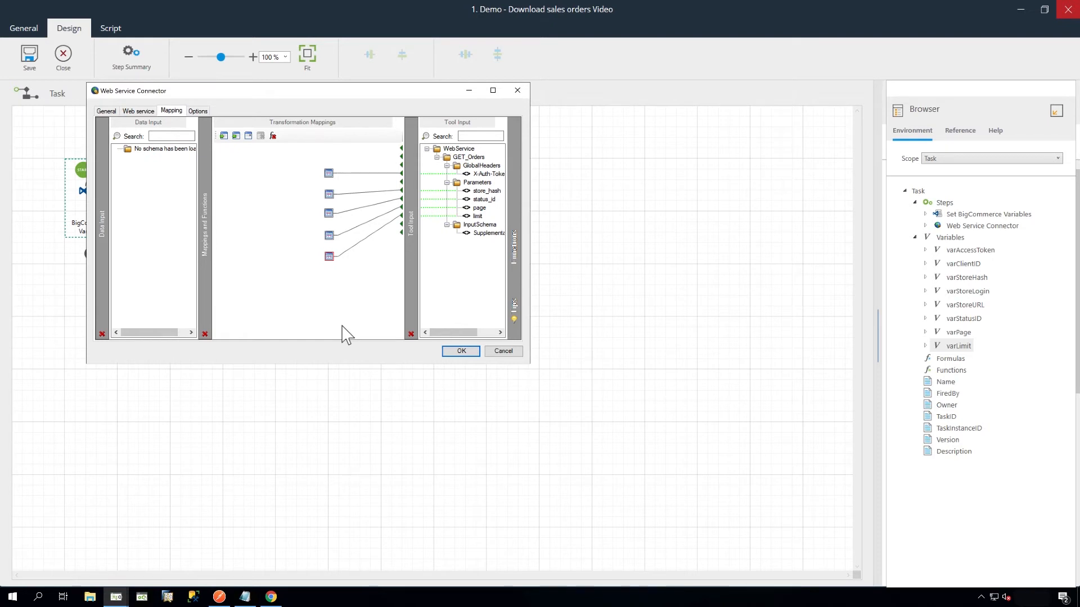
left_click(458, 352)
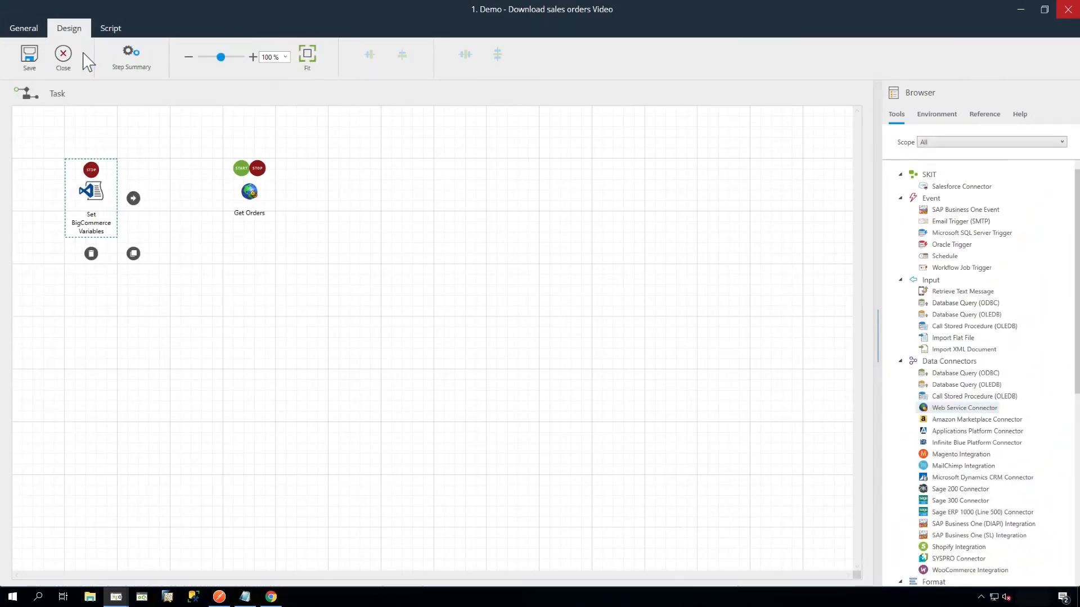
Close the task and open the BigCommerceTutorial configuration of the Web Service Connector for editing
left_click(63, 55)
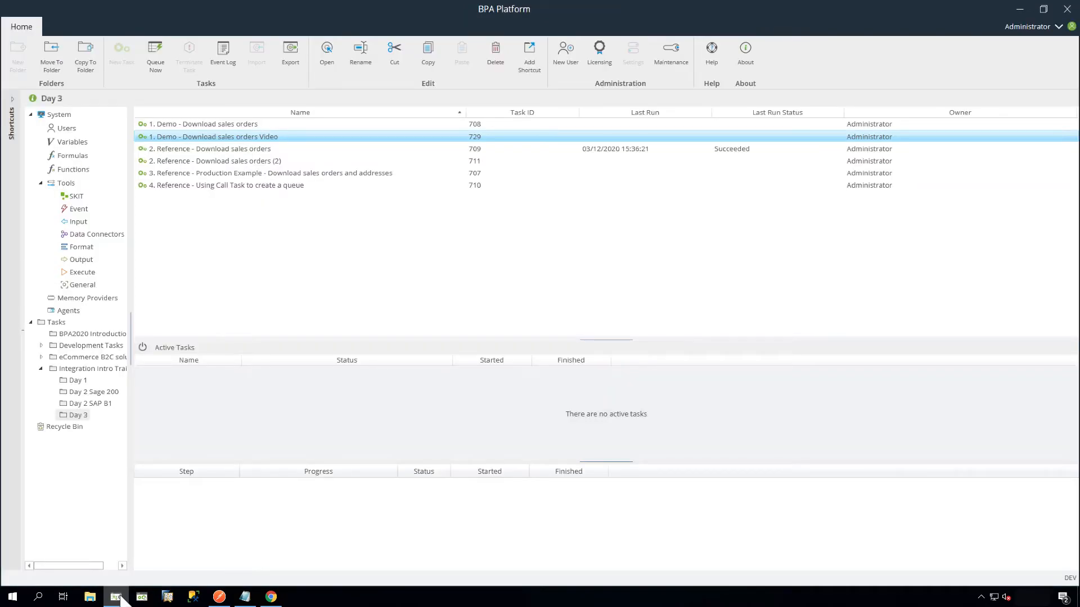
left_click(109, 236)
left_click(217, 162)
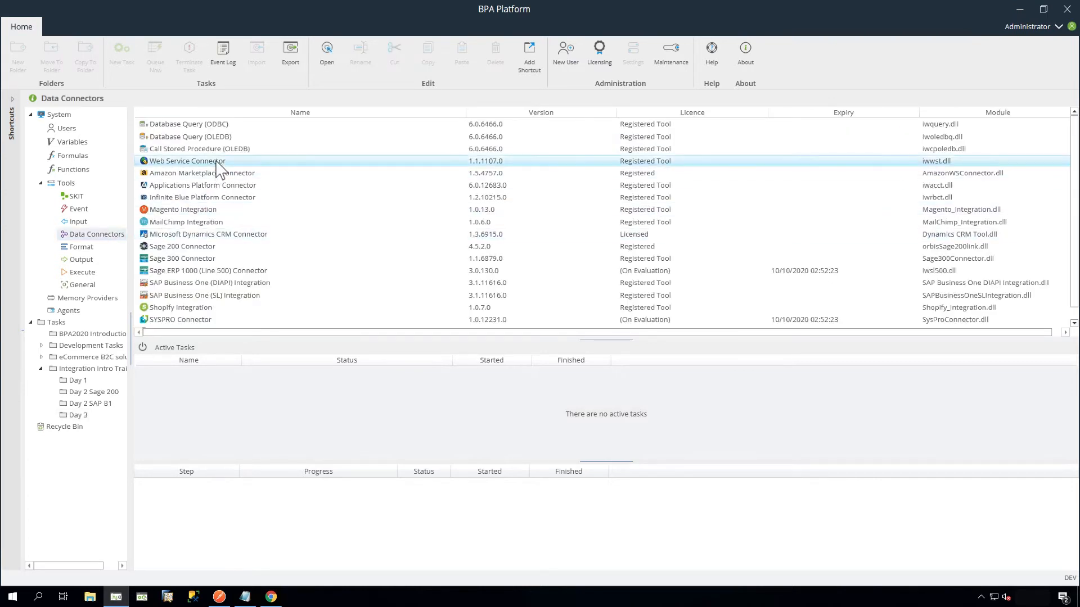
double_click(218, 163)
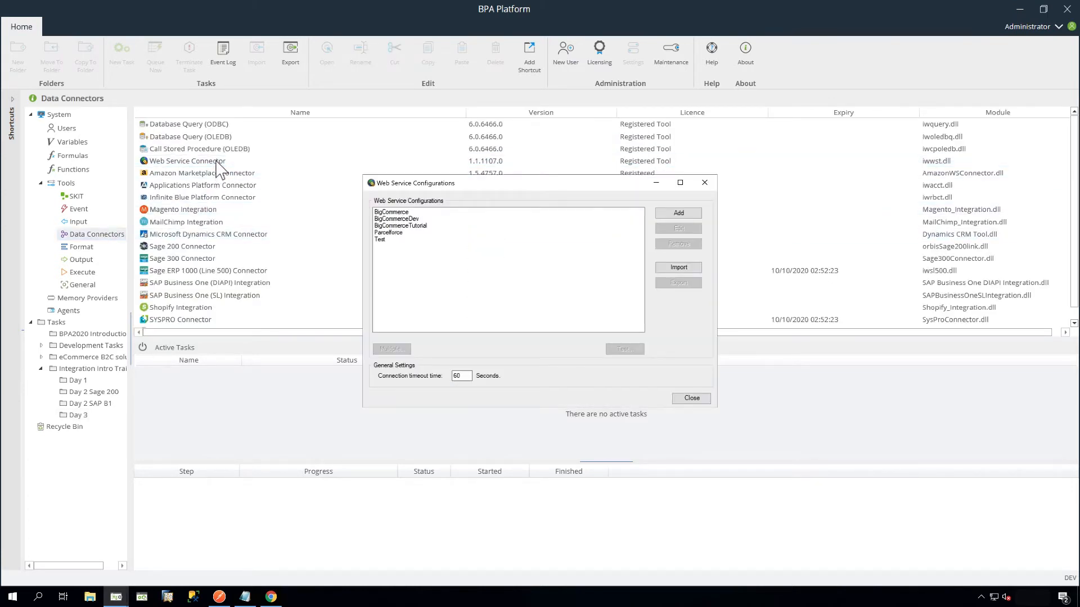
double_click(424, 225)
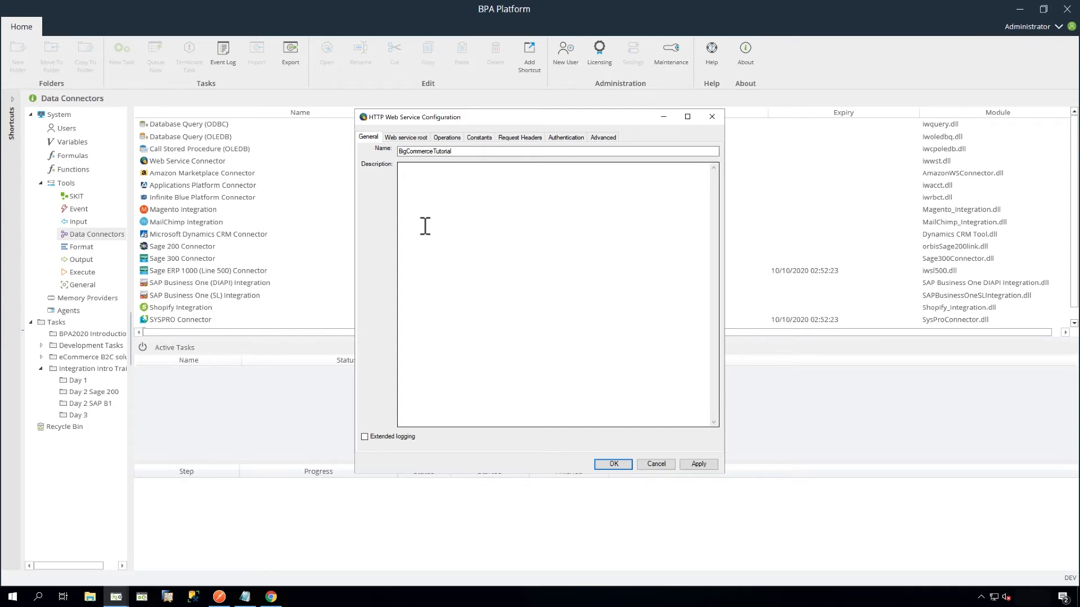
Add a single message operation of type GET named GET_Order_Products to the web service
left_click(449, 140)
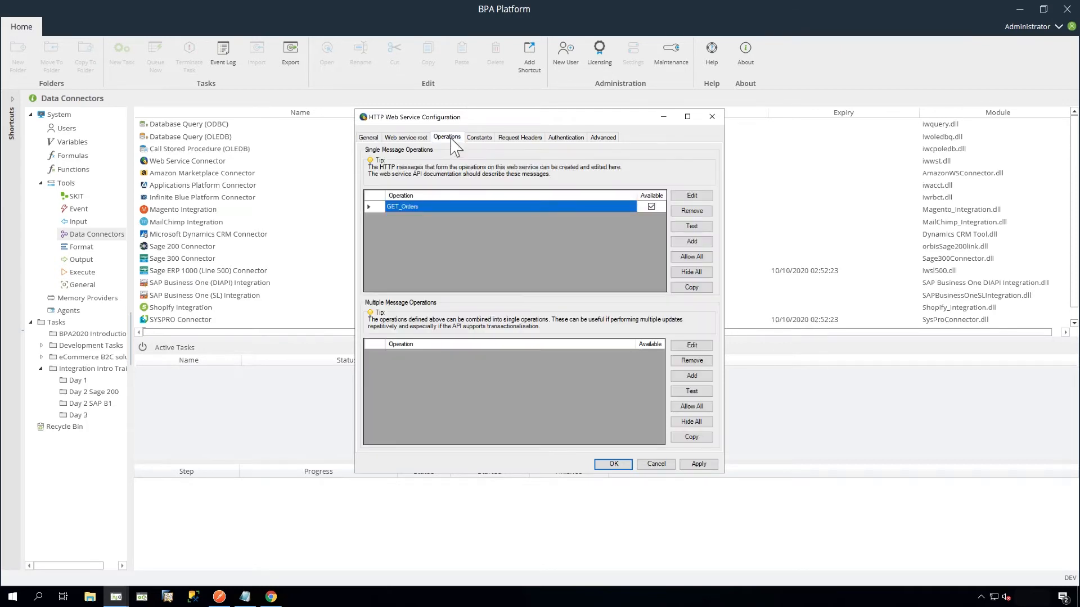
left_click(682, 242)
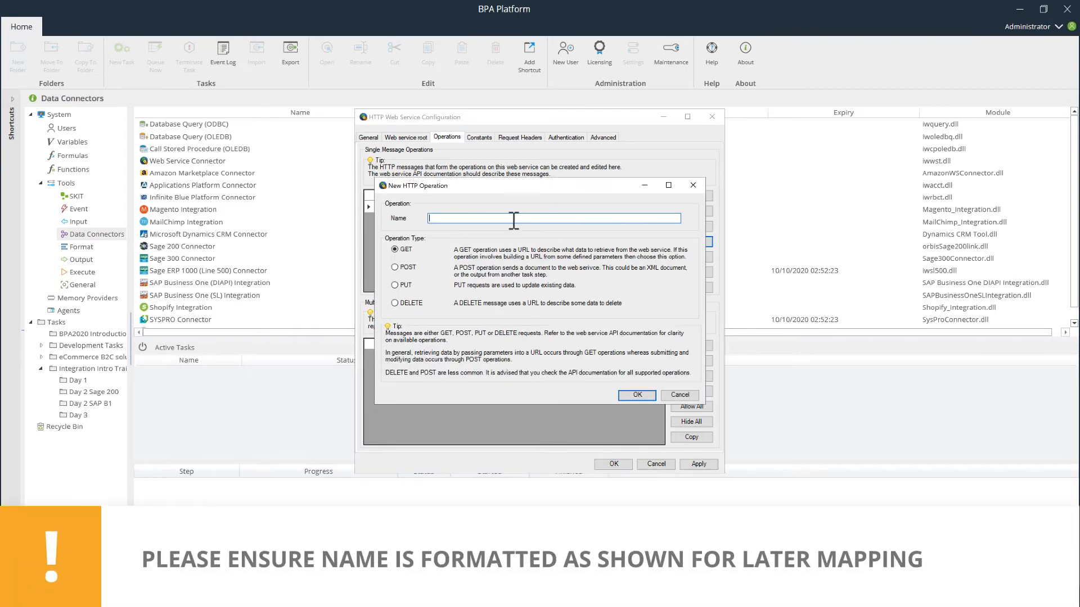
type("GET_Order_Products")
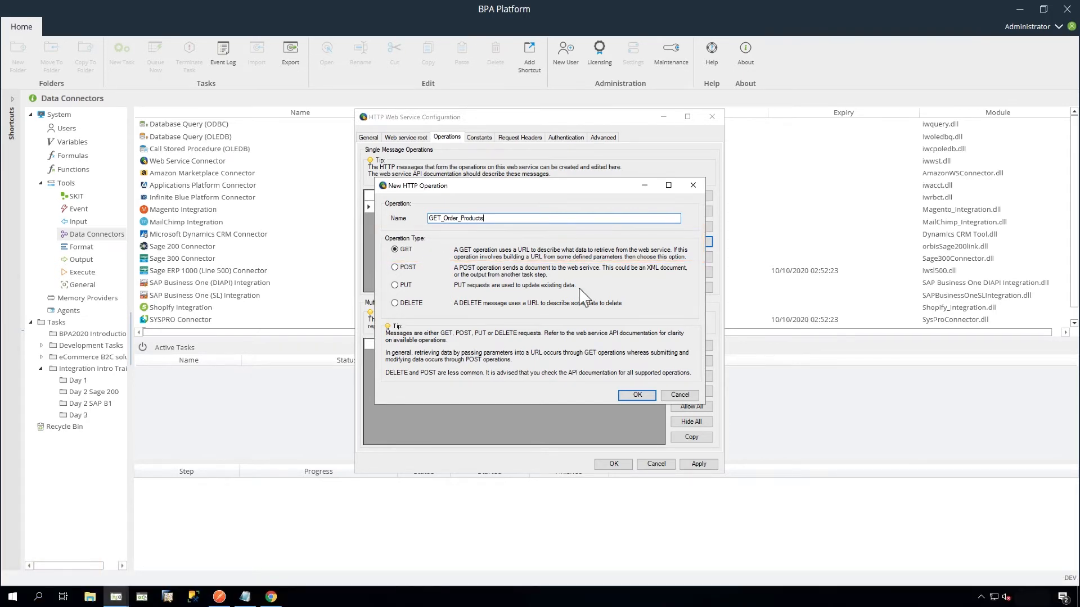
left_click(653, 394)
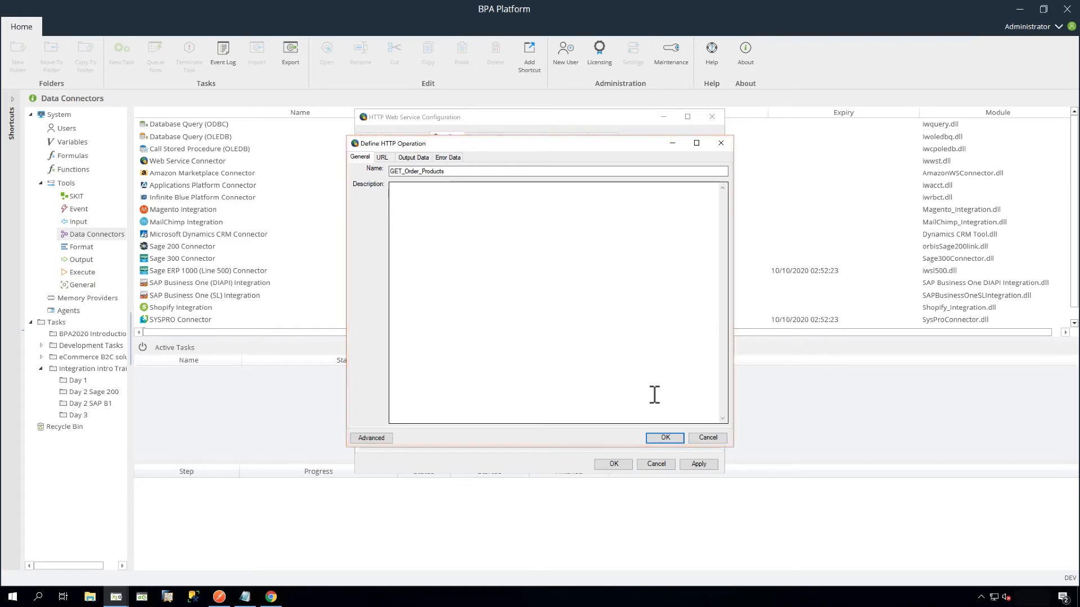
Make the GET_Order_Products operation use the connection URL and add the input parameters store_hash and order_id
left_click(383, 158)
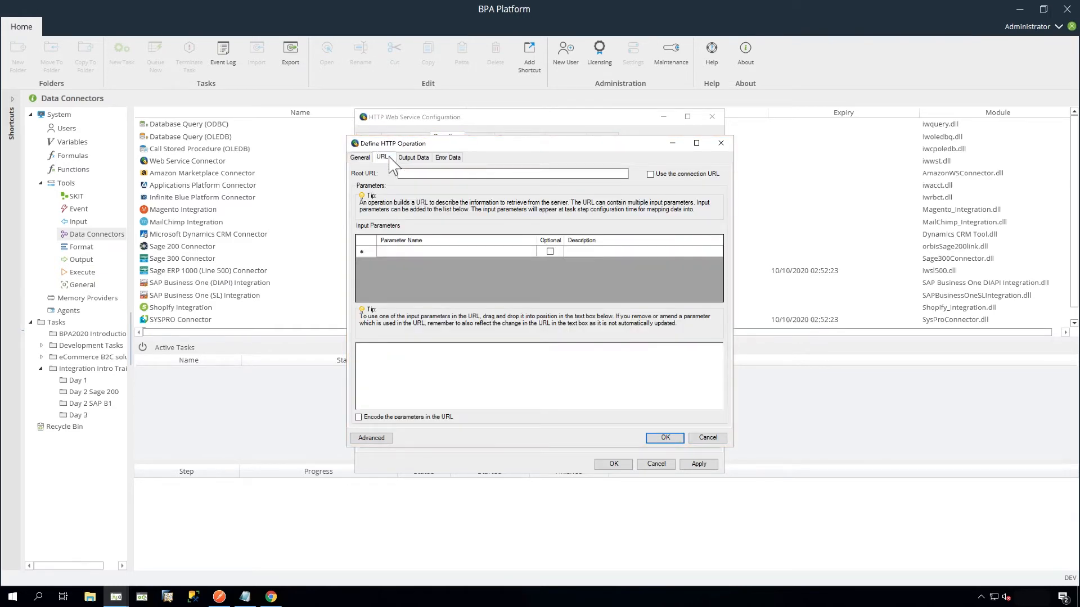
left_click(651, 174)
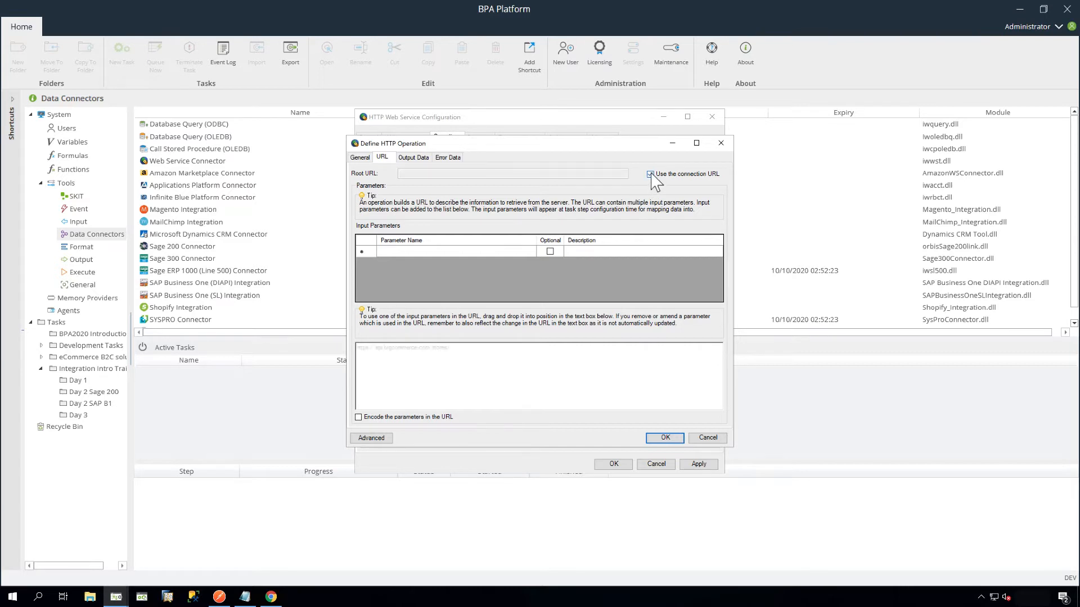
left_click(488, 250)
left_click(490, 251)
type("sto")
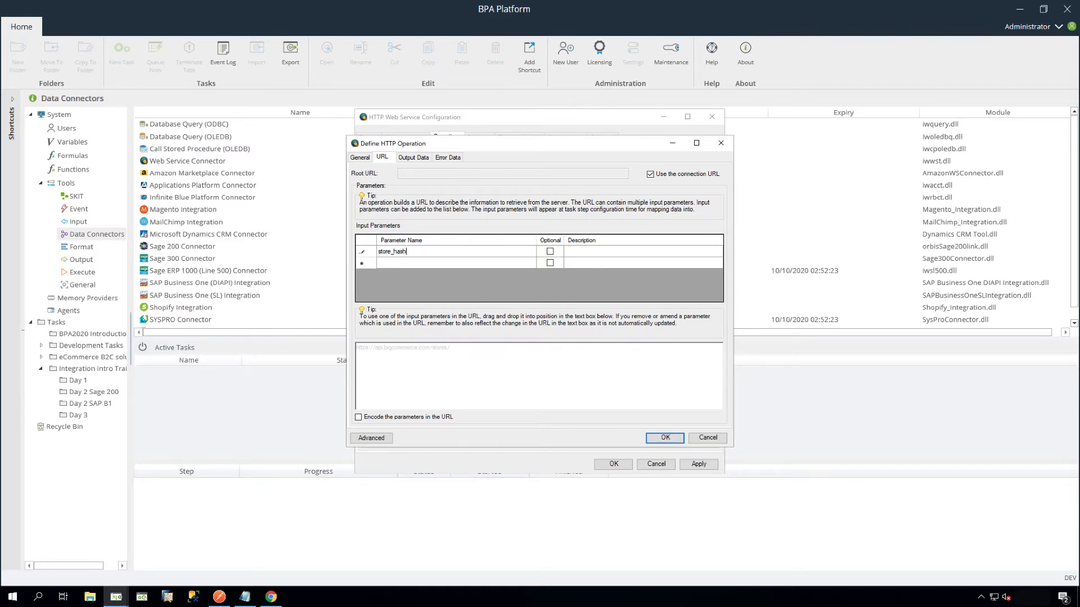
type("re_hash")
left_click(491, 261)
left_click(491, 262)
type("order_i")
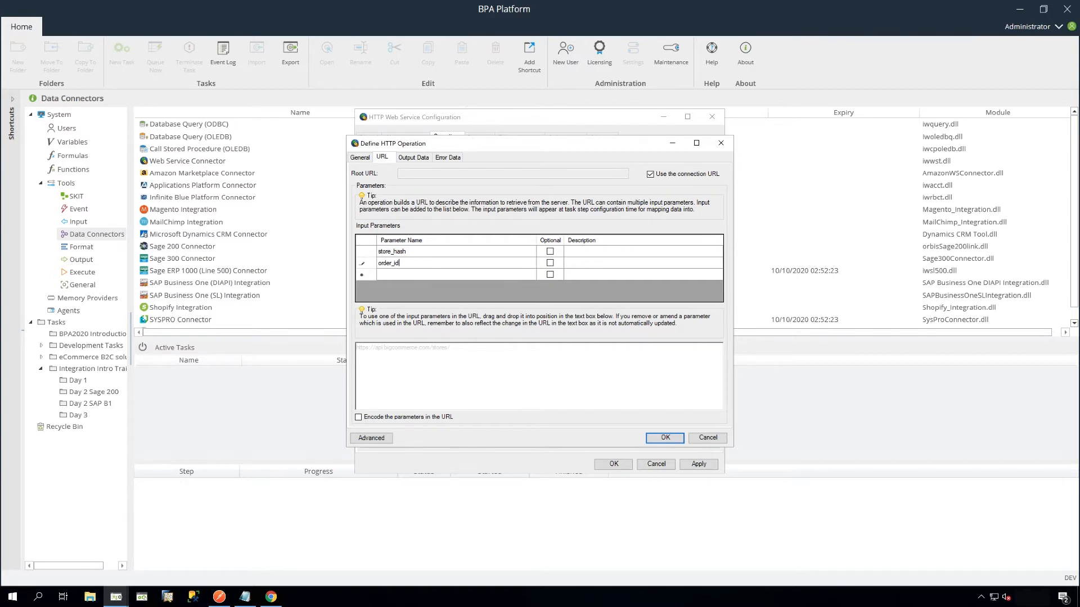
type("d")
Build the GET_Order_Products operation URL as {store_hash}/v2/orders/{order_id}/products, using the two input parameters
left_click(456, 253)
left_click_drag(455, 255, 470, 354)
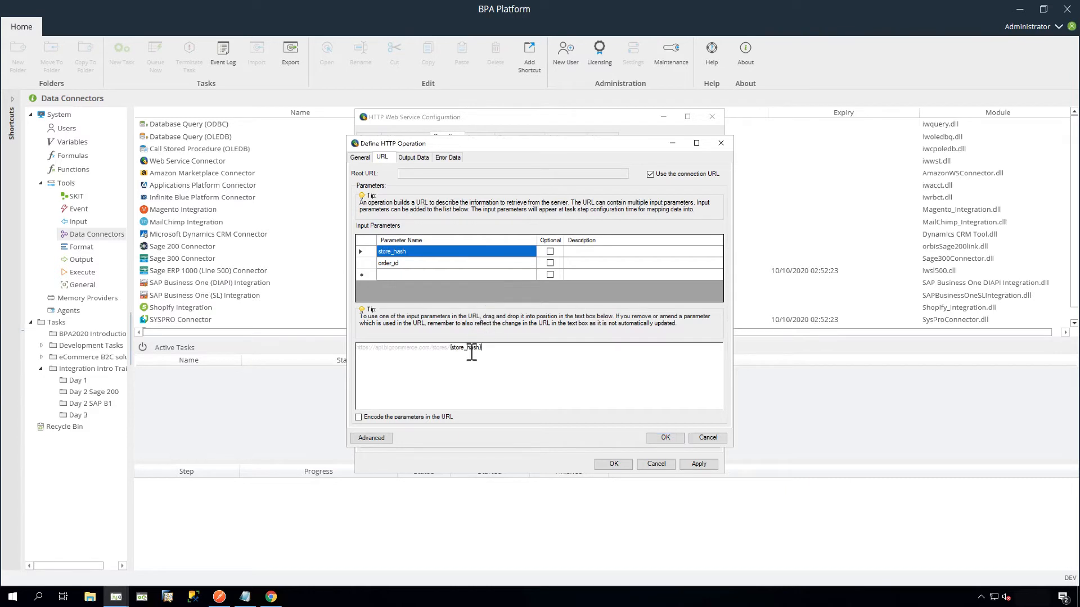
type("/v2/orders/")
left_click_drag(488, 264, 521, 350)
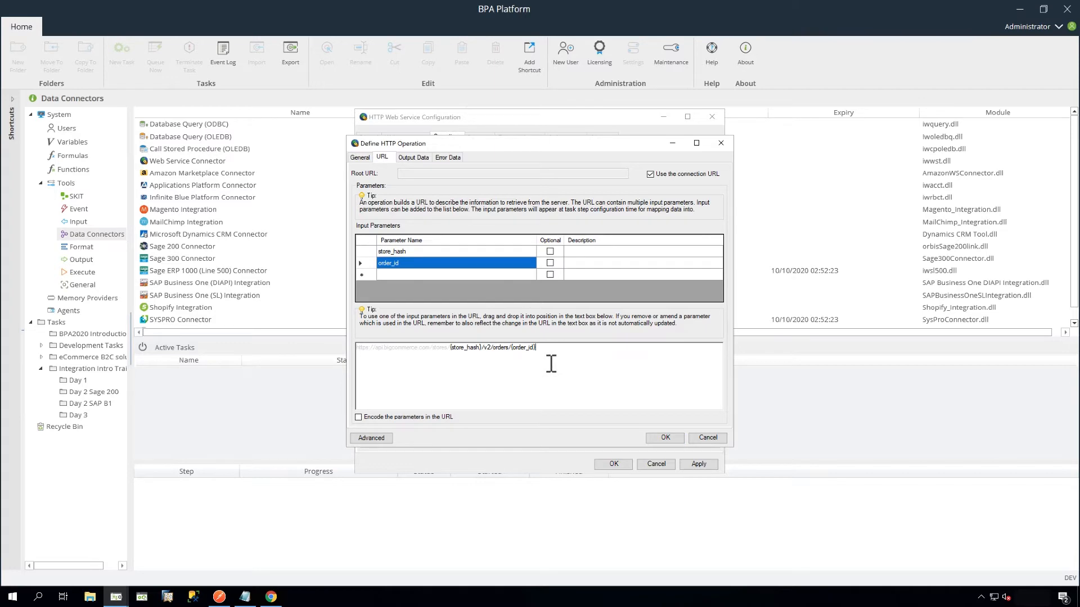
type("/products")
Mark output as required for the operation, then copy the JSON response example from BigCommerce's List Order Products reference in Chrome
left_click(413, 158)
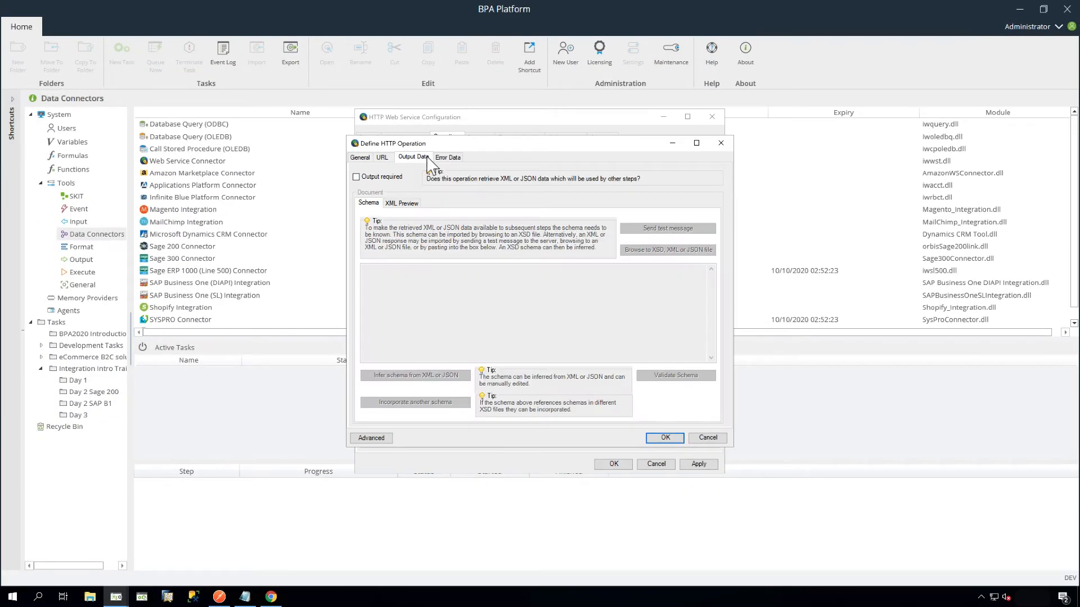
left_click(356, 177)
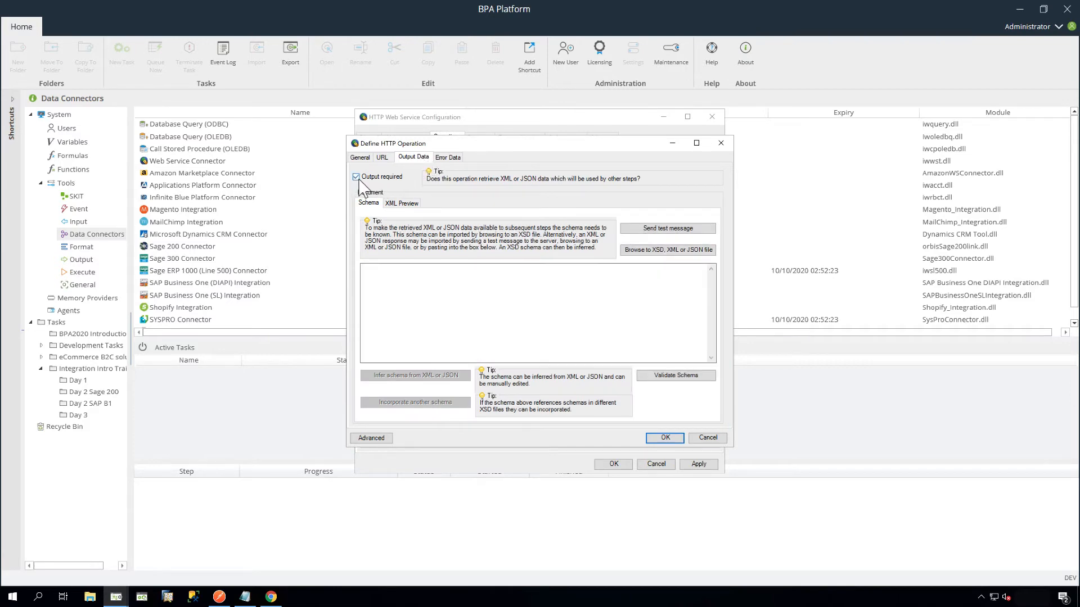
left_click(271, 597)
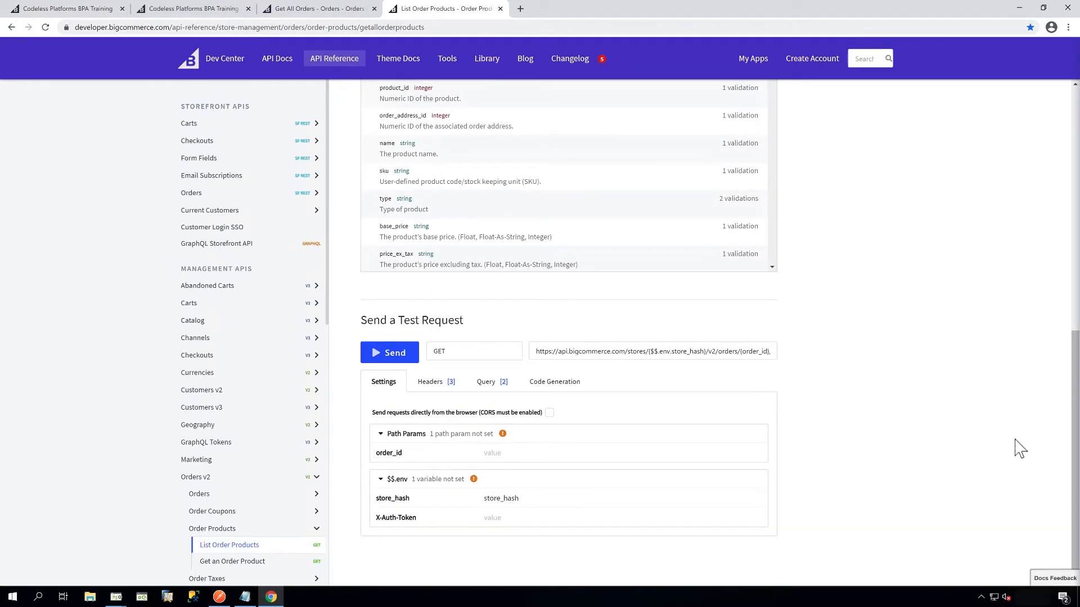
scroll(1076, 450, "up", 5)
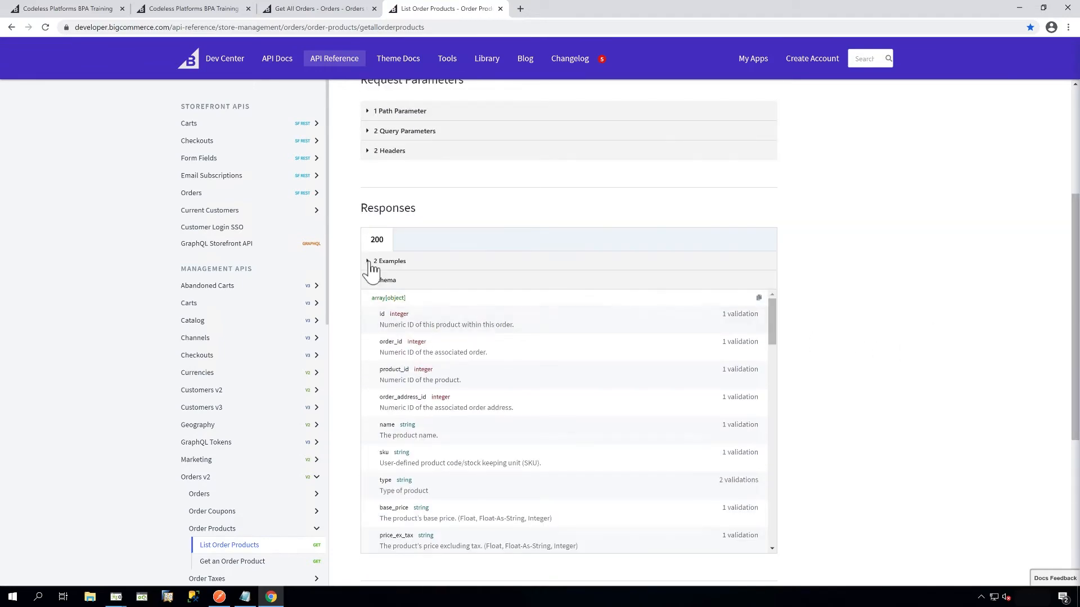
left_click(369, 262)
left_click_drag(394, 311, 421, 481)
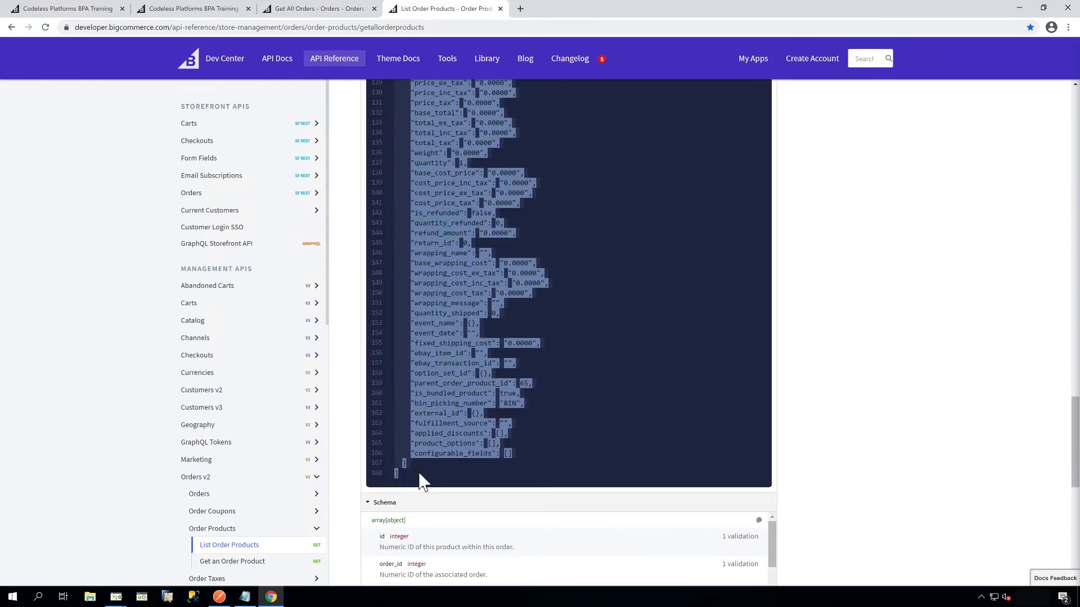
Back in BPA Platform, paste the copied JSON as the output data, infer the schema from it and validate the schema
left_click(117, 598)
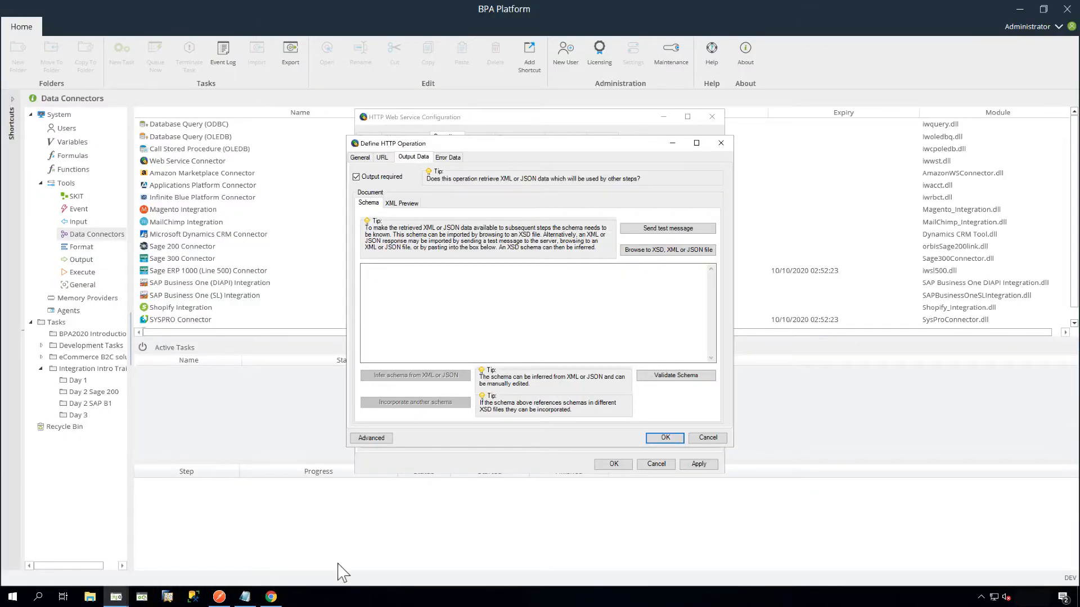
left_click(412, 297)
key("ctrl+v")
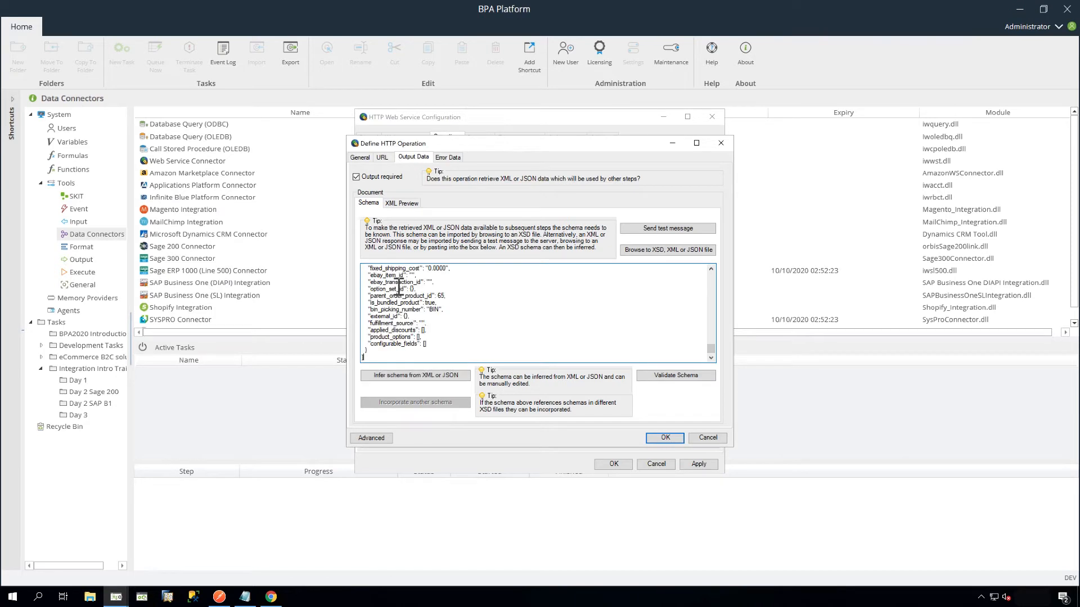
left_click(466, 376)
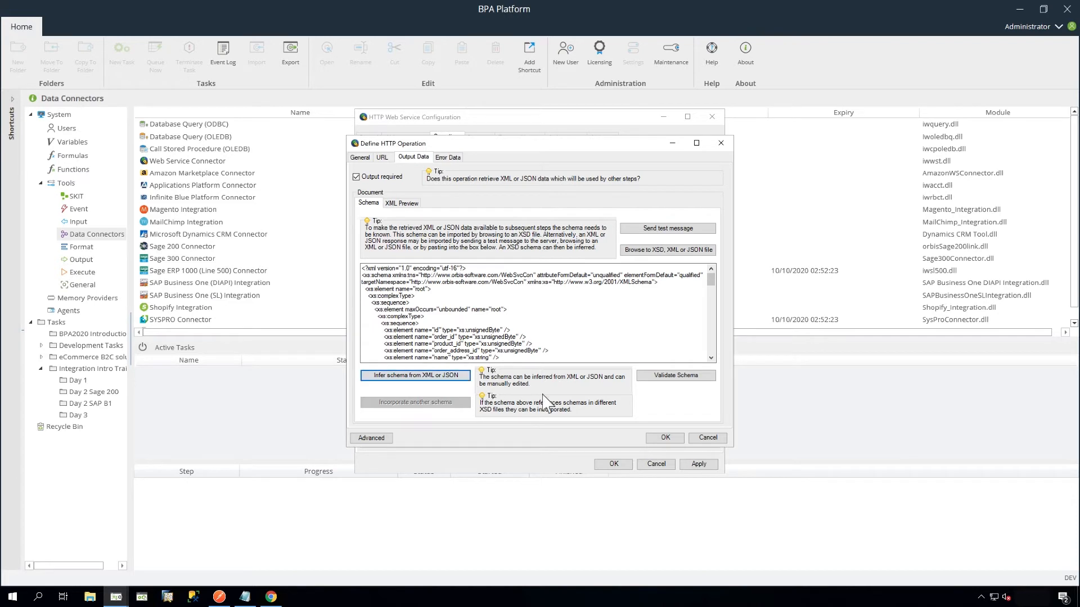
left_click(687, 377)
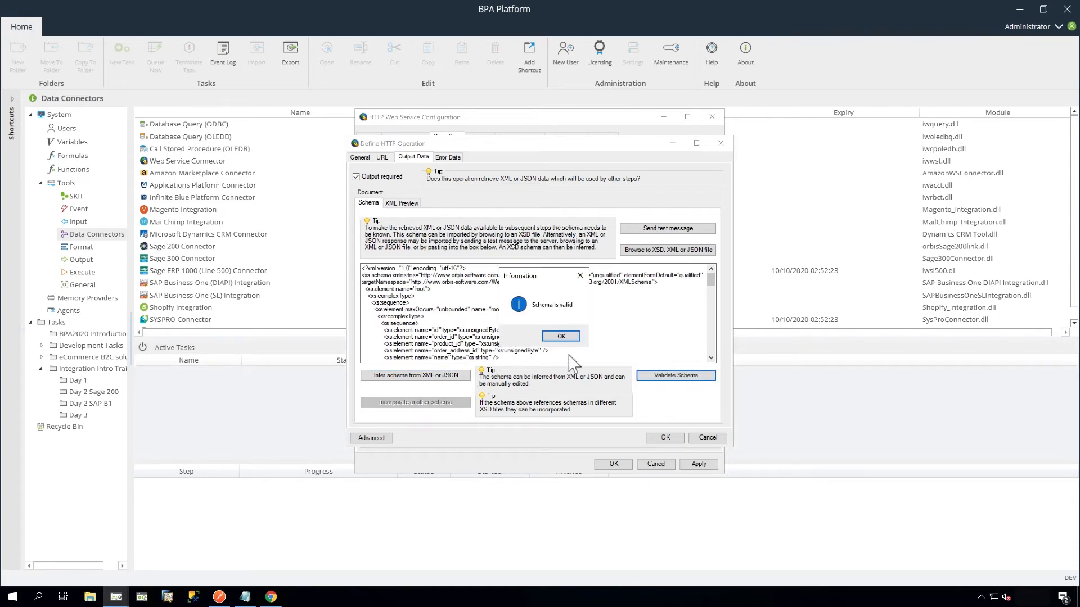
left_click(559, 336)
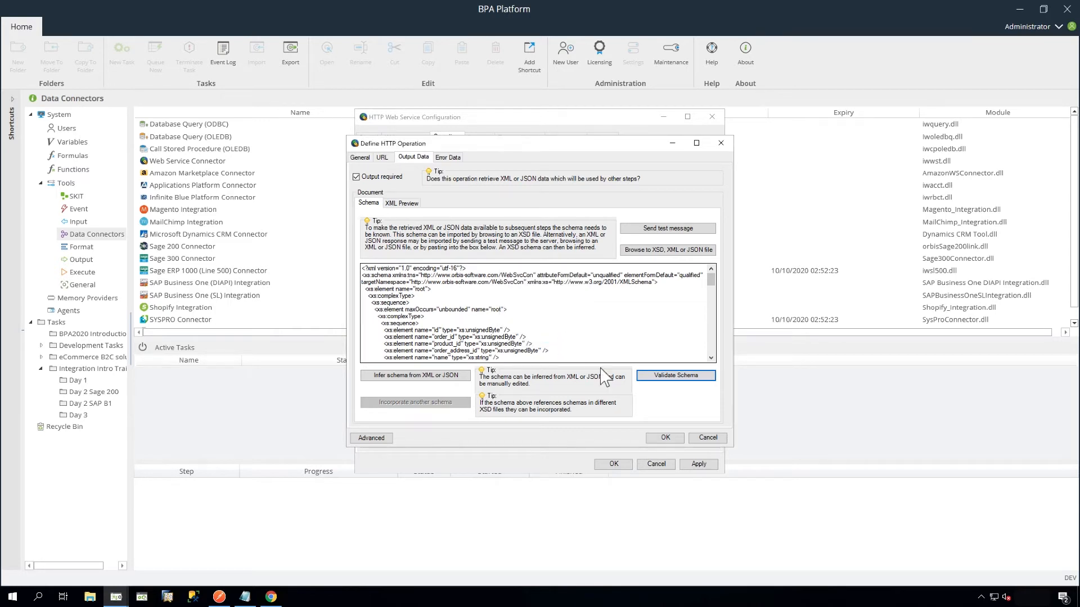
Save the GET_Order_Products operation and the web service configuration, and close the configurations list
left_click(663, 437)
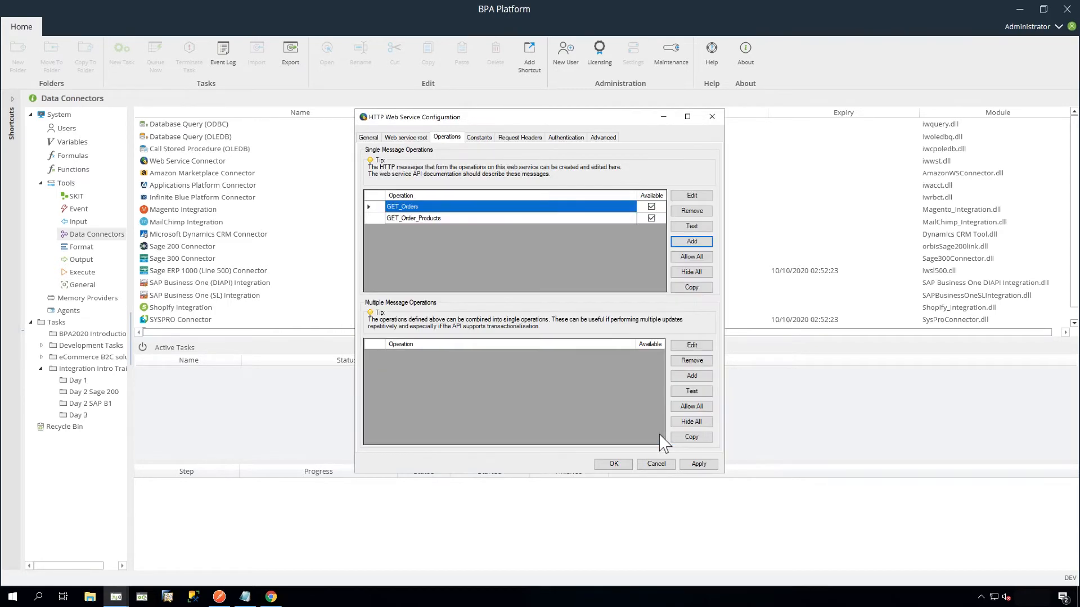
left_click(614, 464)
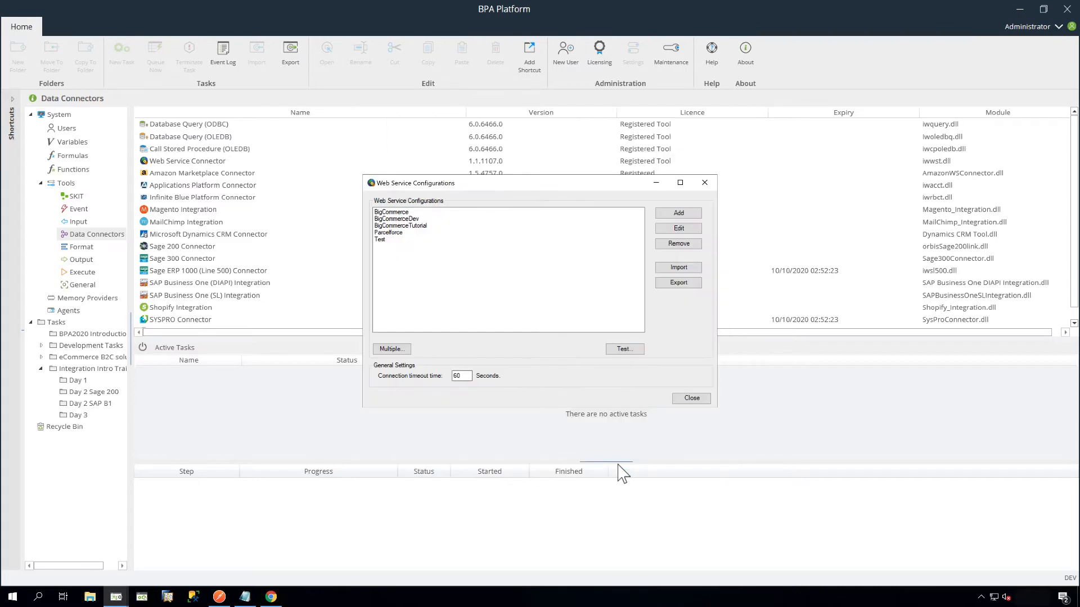
left_click(691, 399)
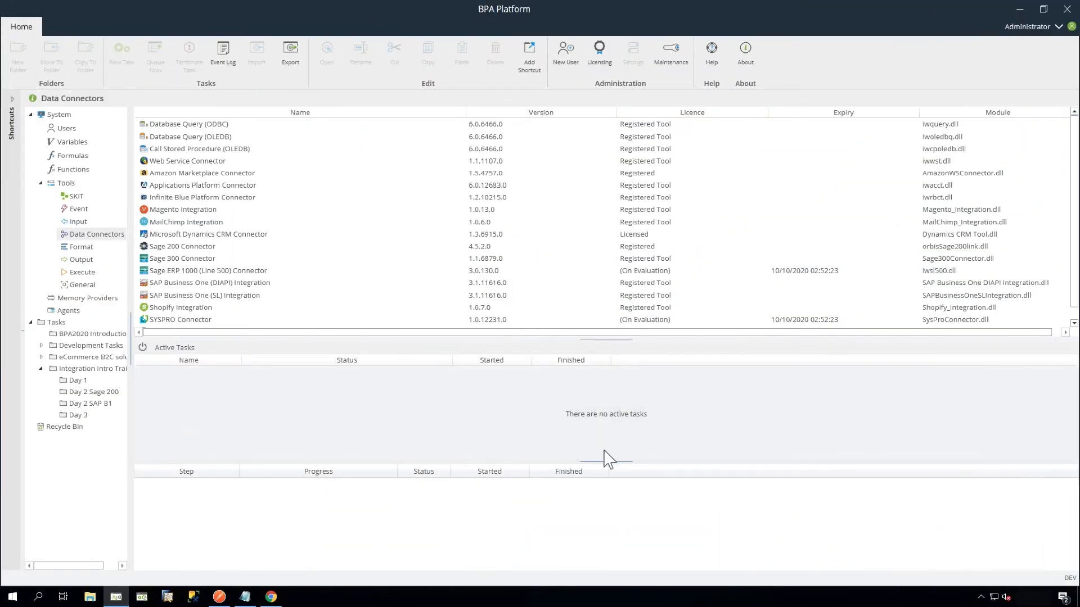
Open the task "1. Demo - Download sales orders Video" in the Day 3 folder and add a Transform Data step beside Get Orders
left_click(79, 415)
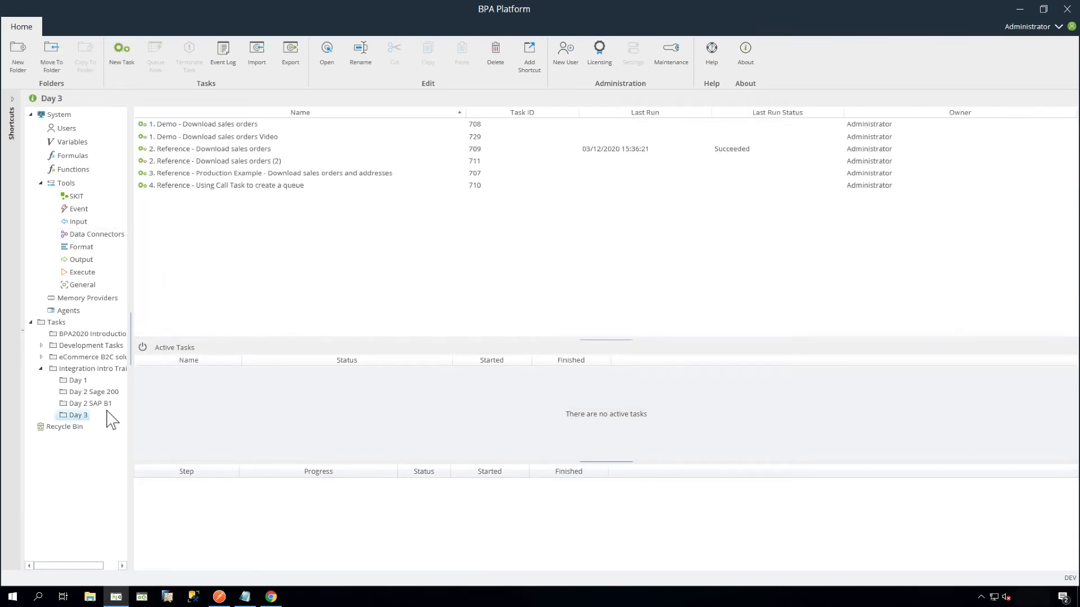
double_click(285, 138)
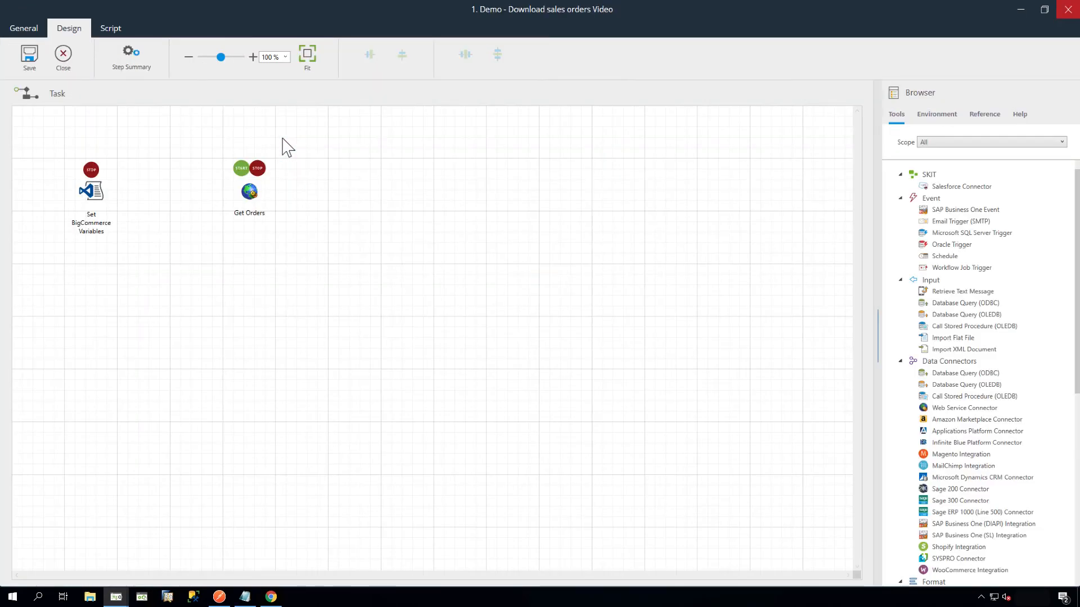
left_click_drag(1078, 341, 1078, 549)
left_click_drag(947, 347, 382, 198)
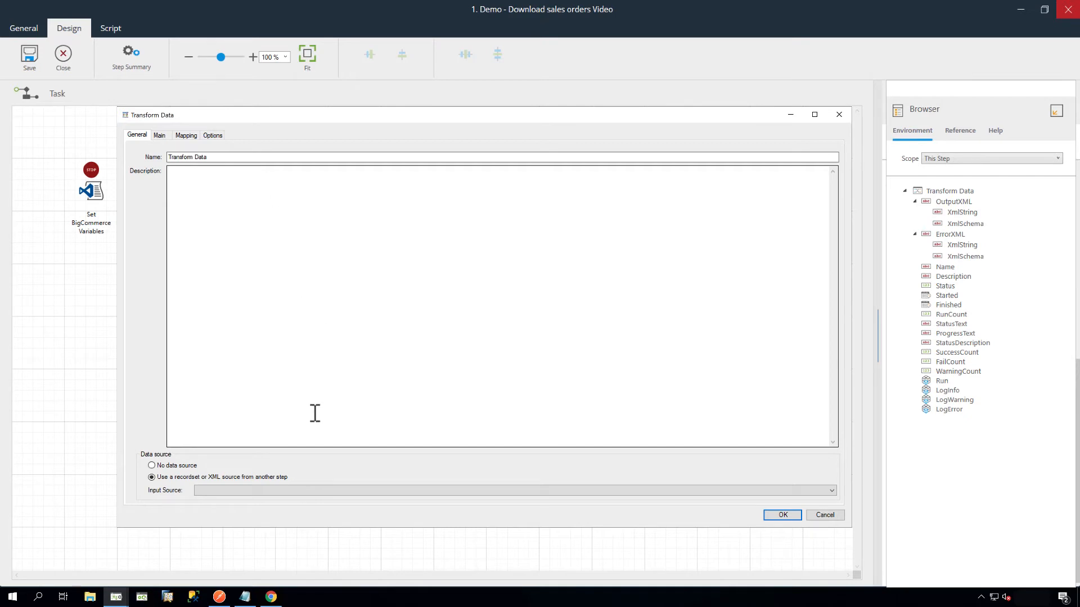
Set the Transform Data input source to Output XML from Get Orders and import its output structure from BigCommerce Transform Structure.xsd
left_click(455, 491)
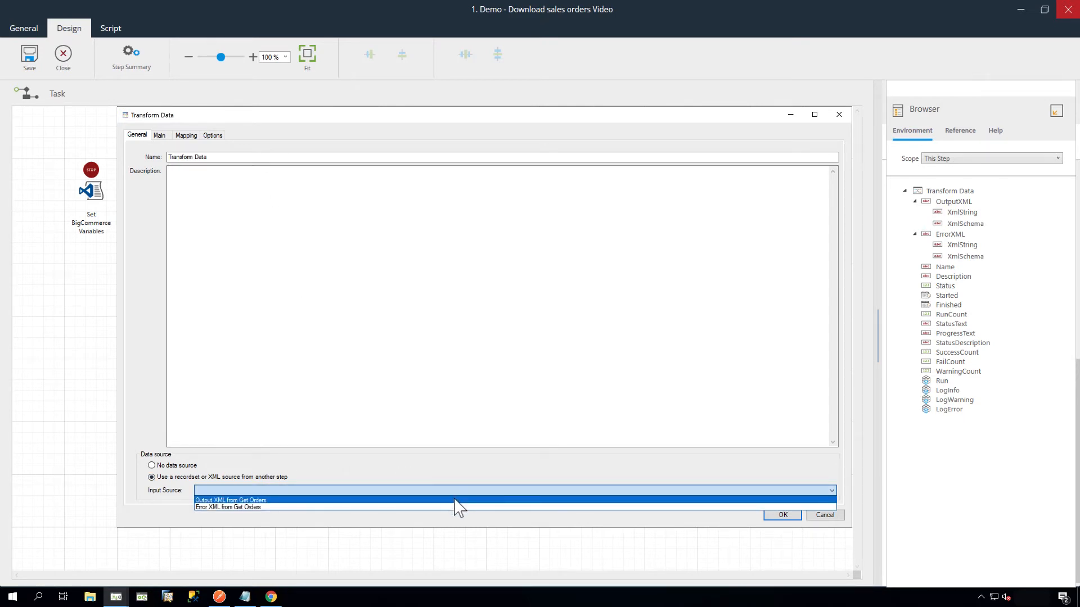
left_click(455, 500)
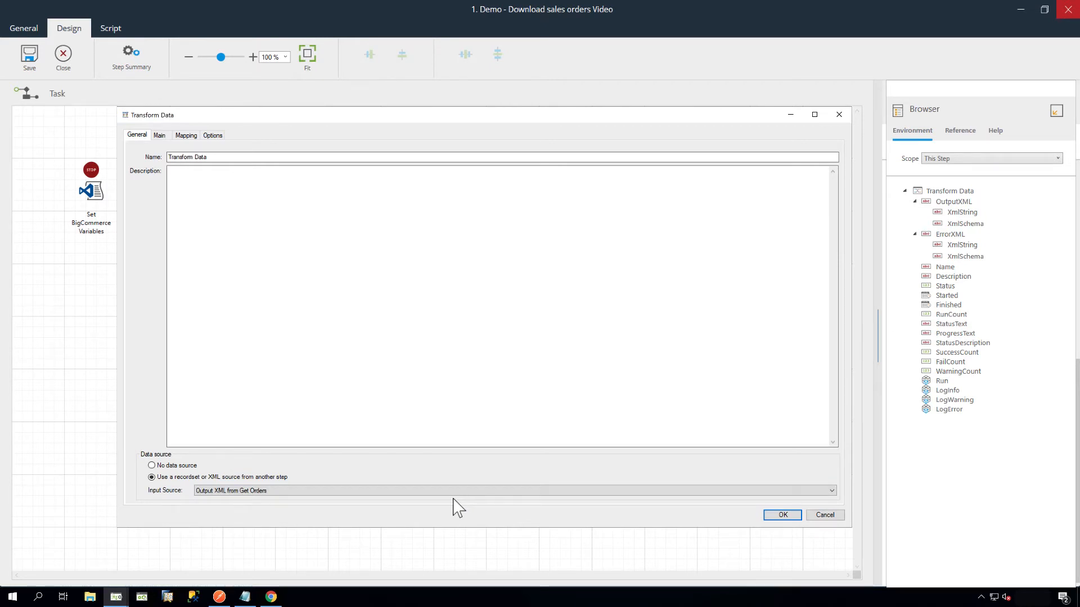
left_click(161, 136)
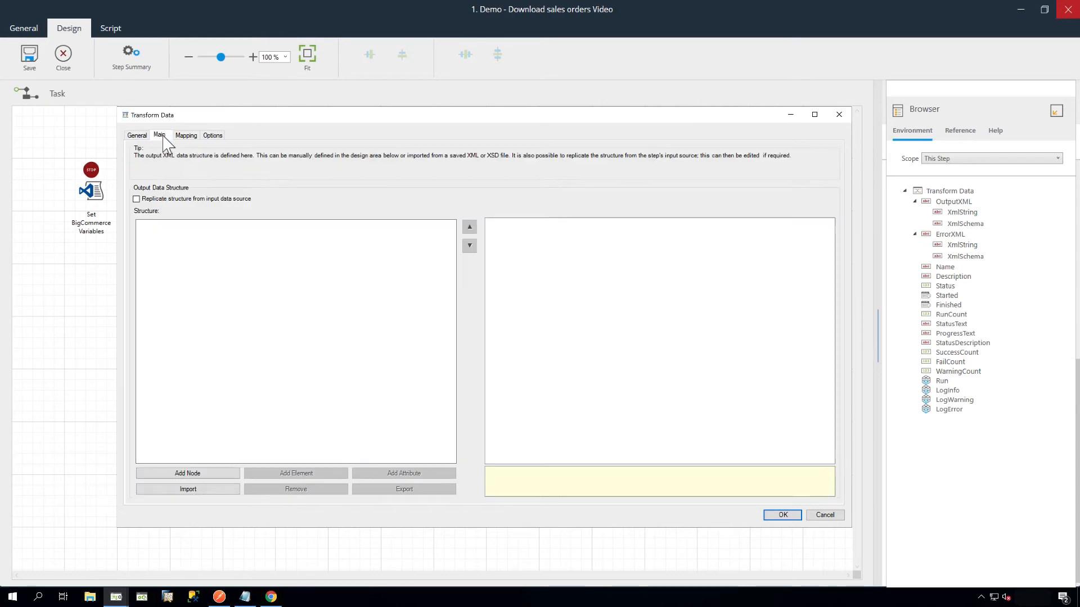
left_click(215, 493)
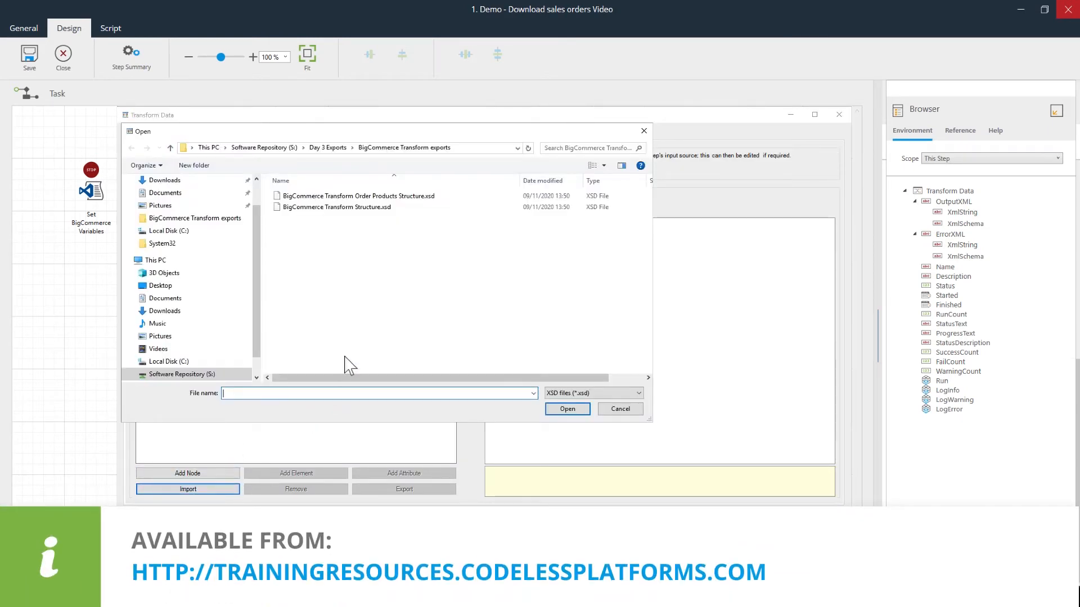
left_click(352, 208)
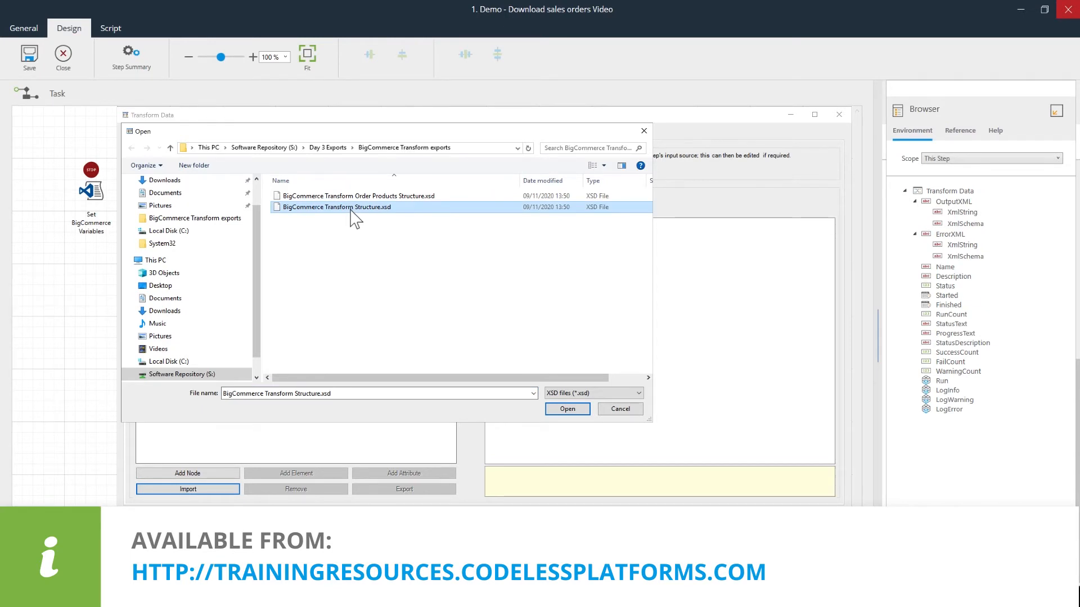
left_click(572, 410)
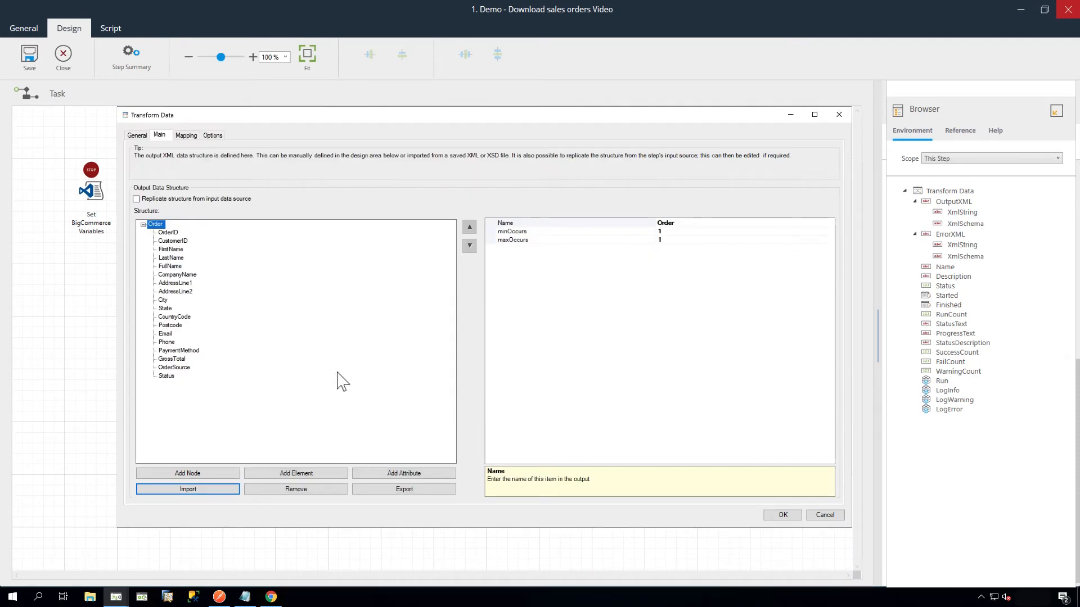
Map the inner root node of the GET_Orders output to the Order node, and its id field to OrderID
left_click(186, 135)
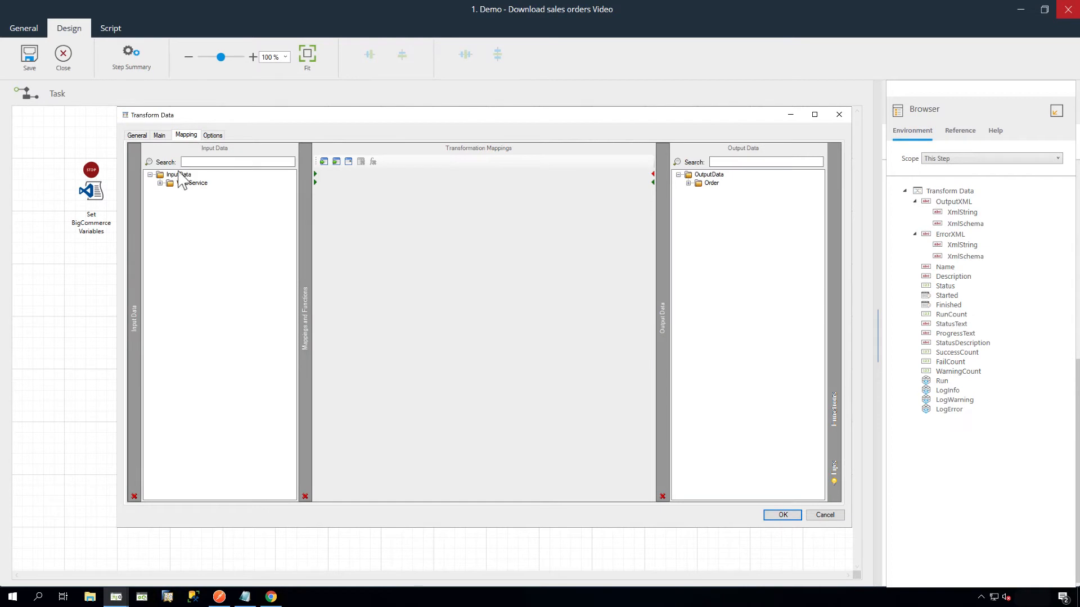
left_click(160, 183)
left_click(170, 192)
left_click(181, 208)
left_click(190, 216)
left_click(200, 225)
left_click(689, 182)
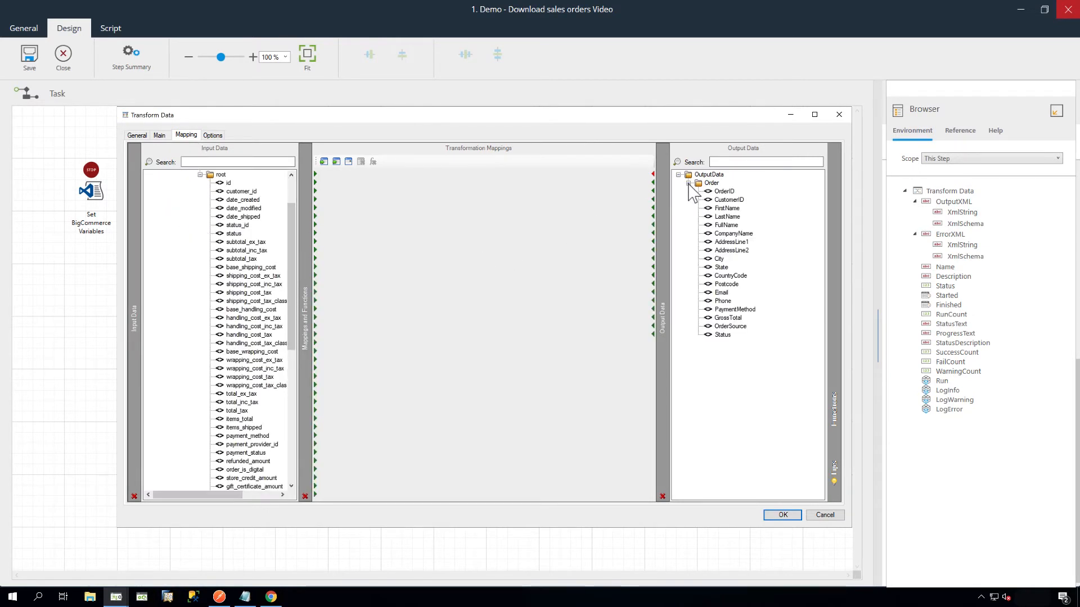
left_click_drag(289, 265, 289, 241)
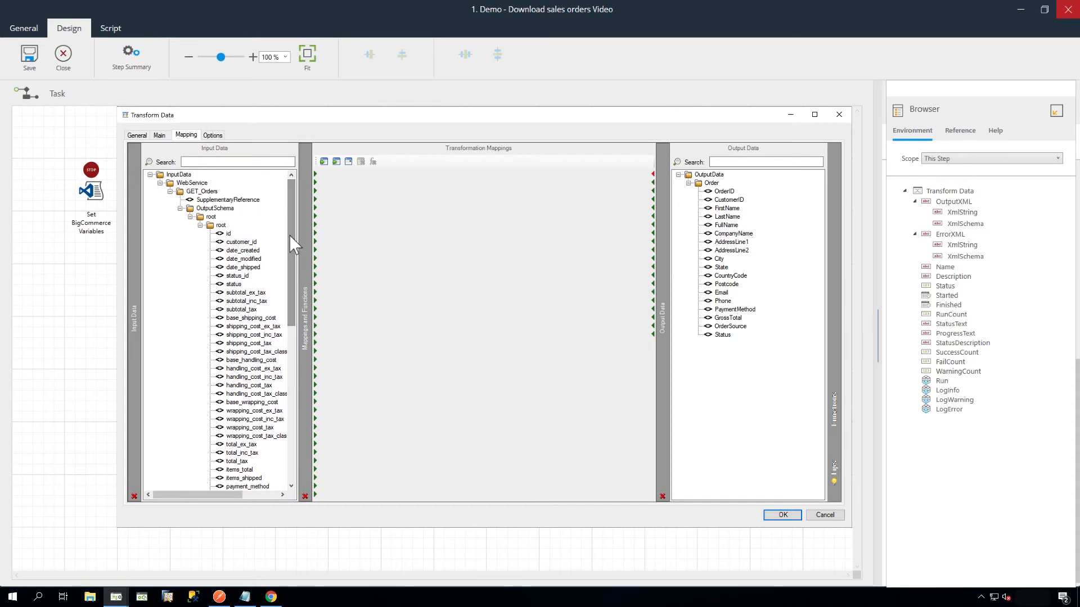
left_click(212, 227)
left_click_drag(214, 231, 701, 189)
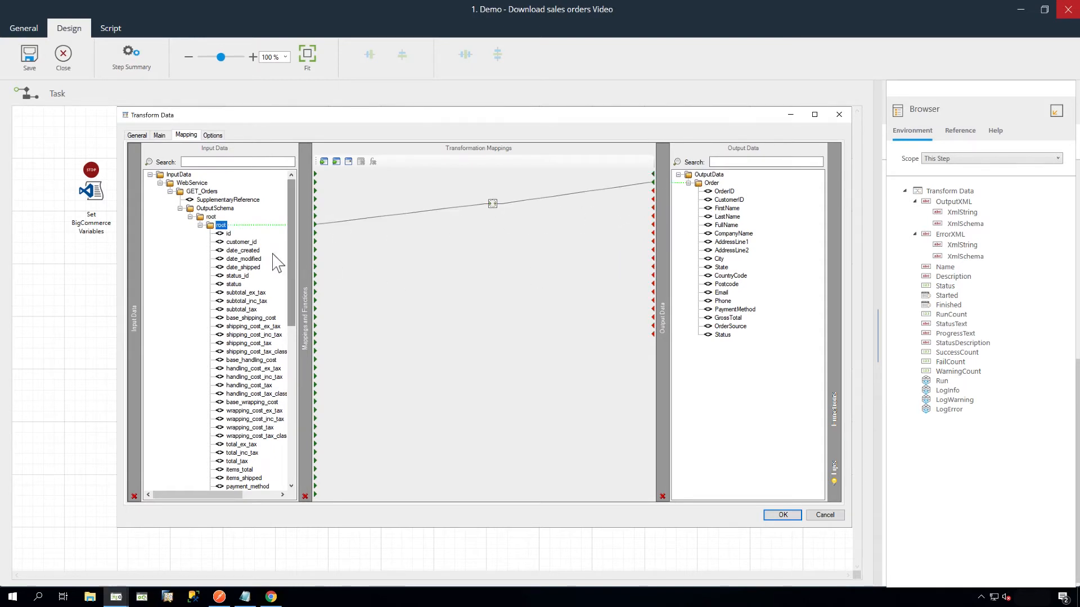
left_click(228, 234)
left_click_drag(229, 233, 723, 193)
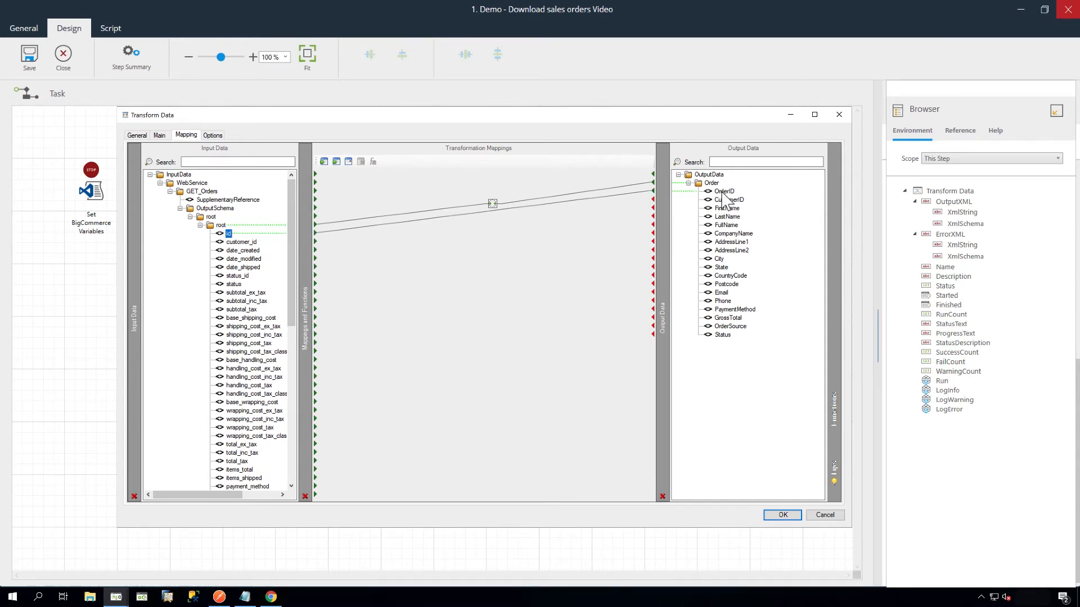
Add a Run VB Script function and link the billing_address fields first_name and last_name through it to FullName
mouse_move(838, 415)
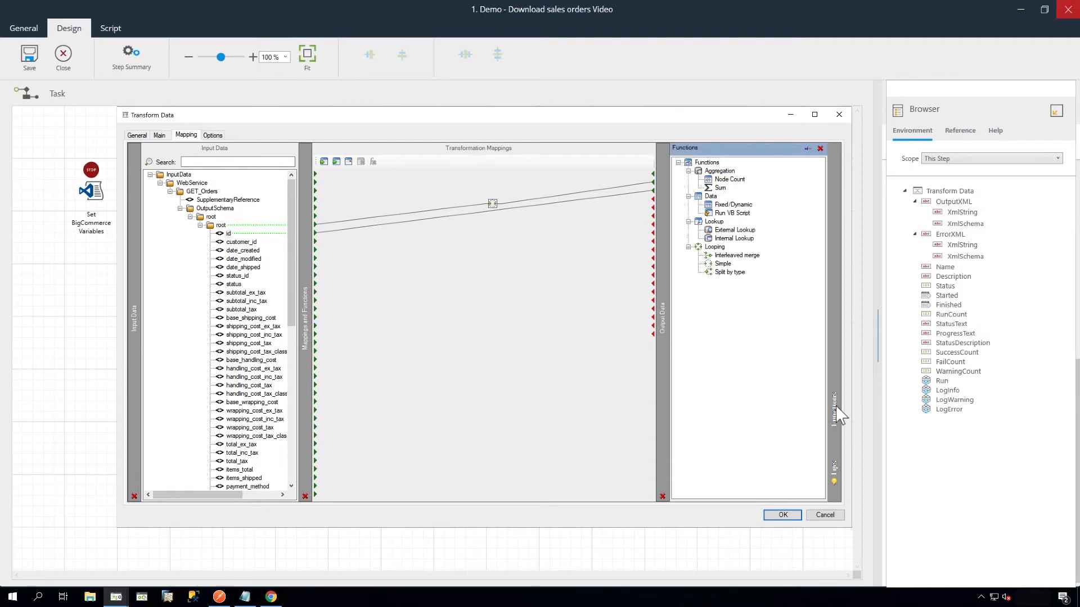
left_click_drag(727, 213, 477, 243)
left_click(835, 396)
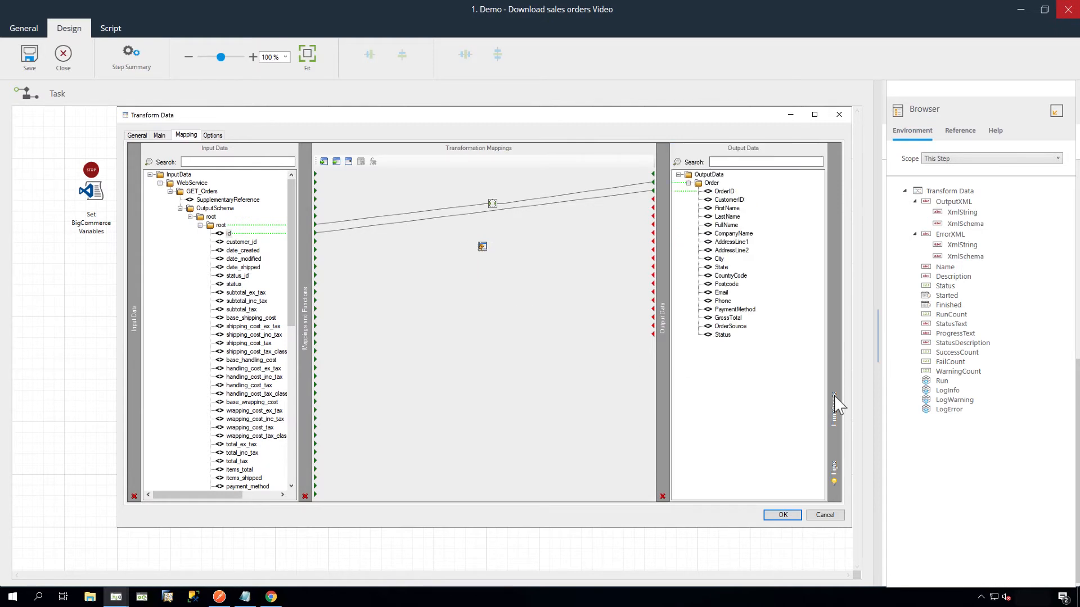
left_click_drag(291, 289, 303, 454)
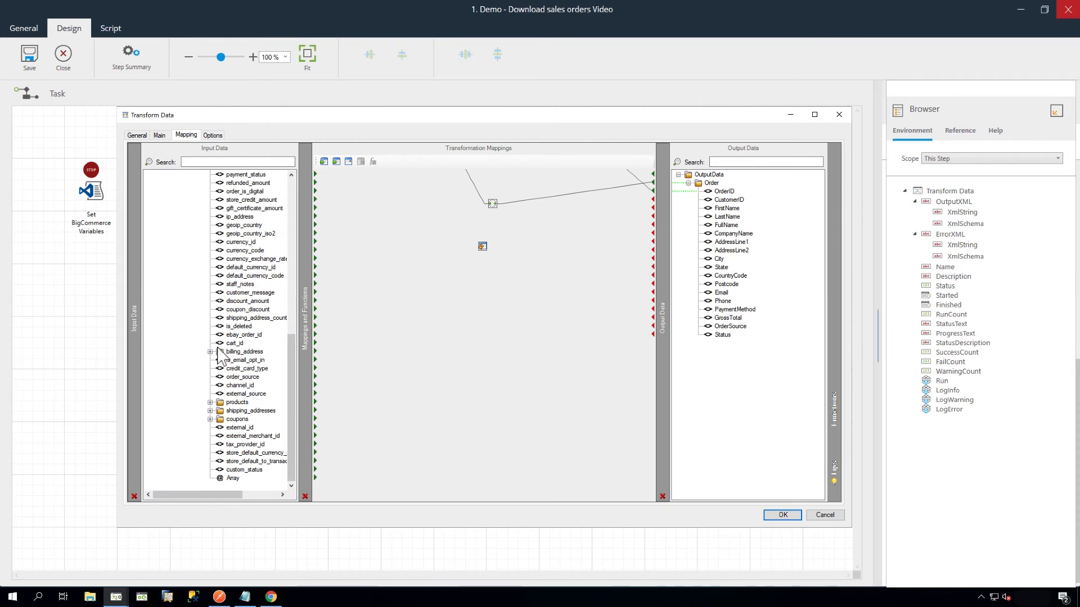
left_click(210, 352)
left_click_drag(250, 360, 482, 246)
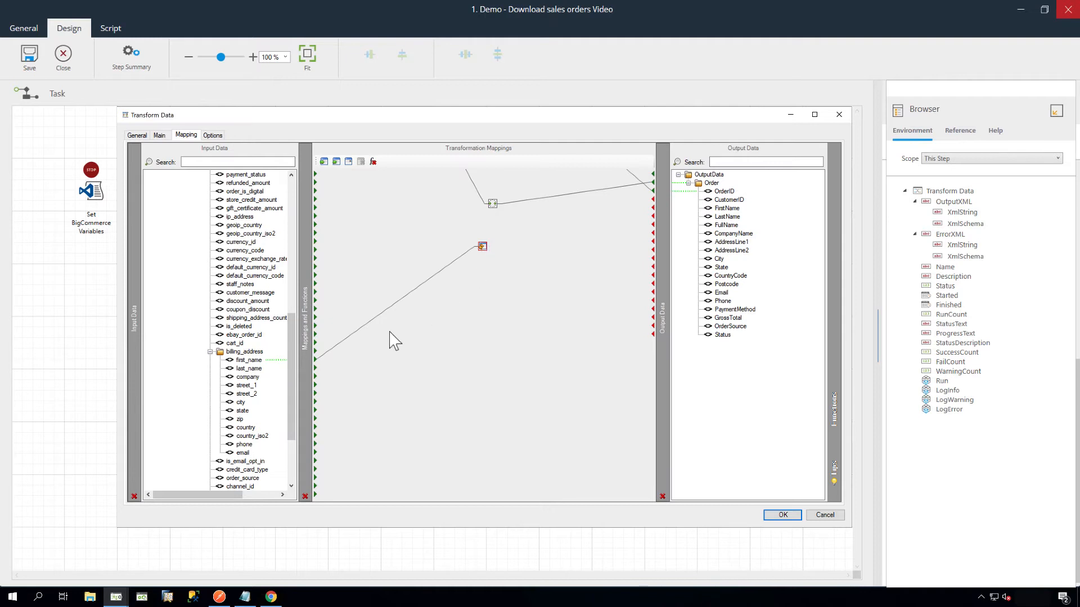
left_click_drag(246, 369, 481, 251)
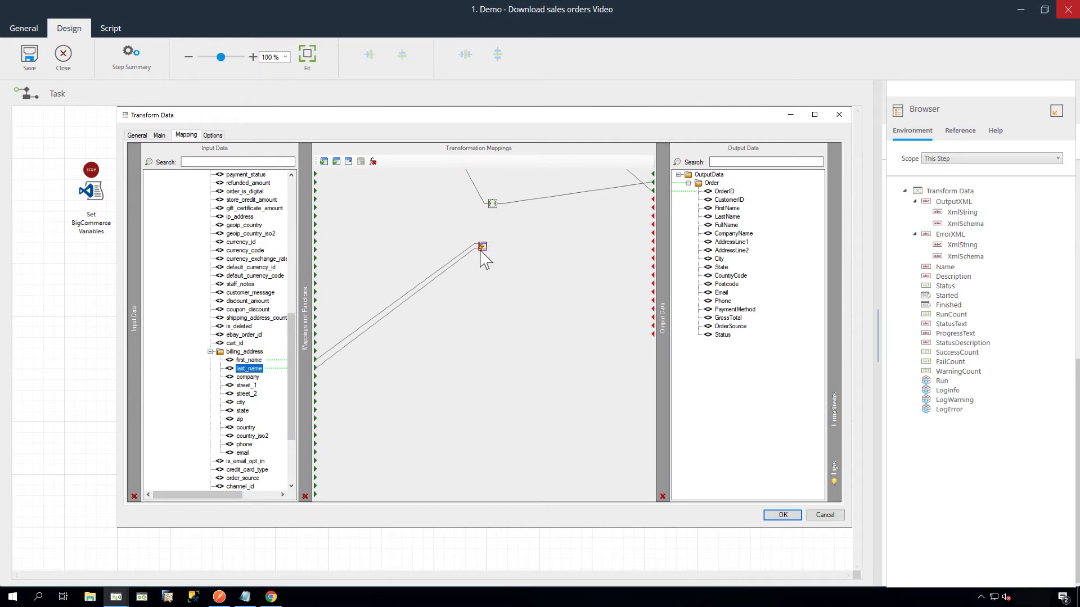
mouse_move(481, 251)
left_mouse_down()
mouse_move(727, 227)
mouse_move(485, 253)
left_mouse_up()
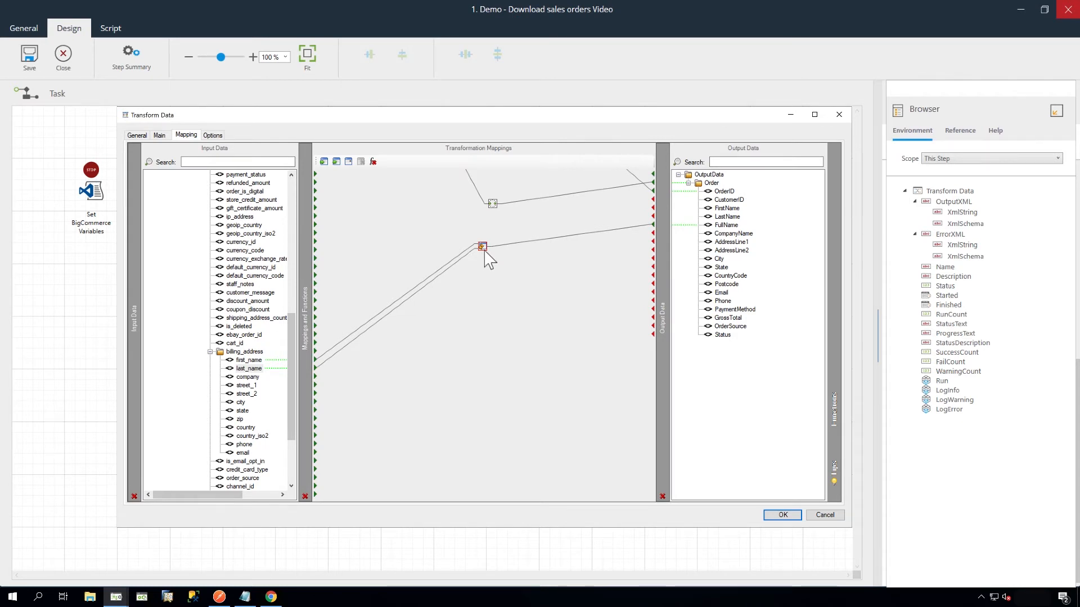
Write the Run VB Script function's code as Output0 = Input0 & " " & Input1, on its own line inside Run_DTL_Function
double_click(483, 246)
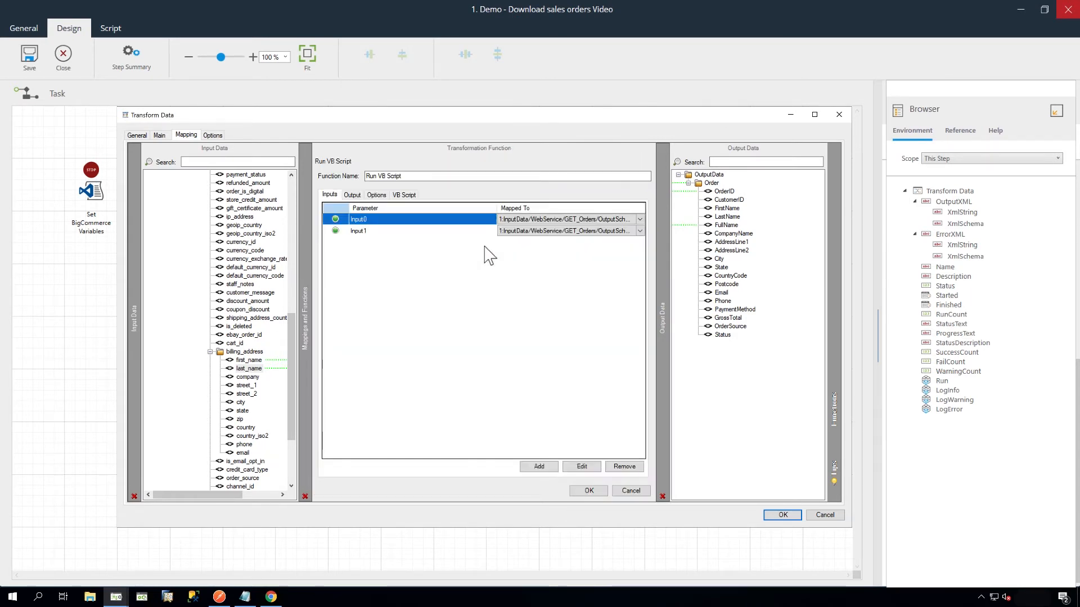
left_click(409, 195)
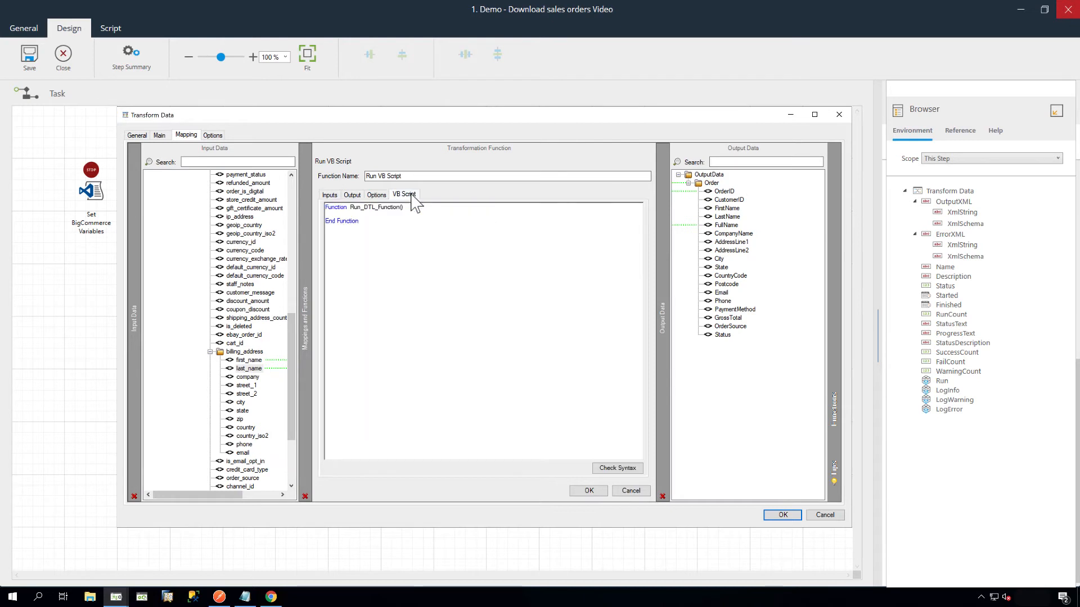
left_click(334, 214)
type("Output(")
type(" = Input0 & \" \" & Input1")
left_click(410, 208)
key("Return")
left_click(412, 220)
key("Return")
left_click(397, 249)
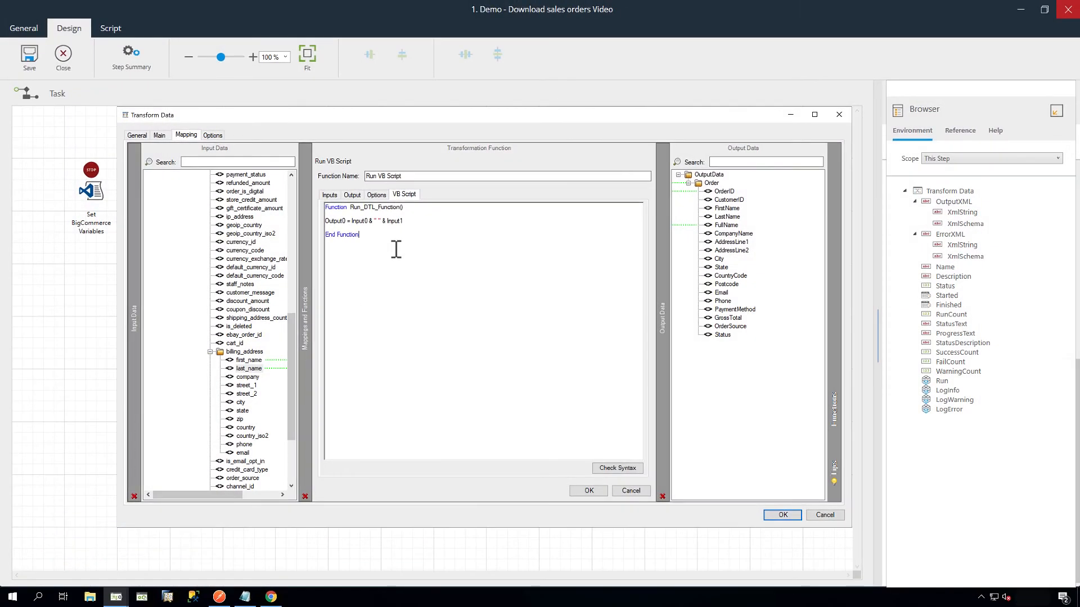
Check the script's syntax, then accept the function and the Transform Data step
left_click(624, 469)
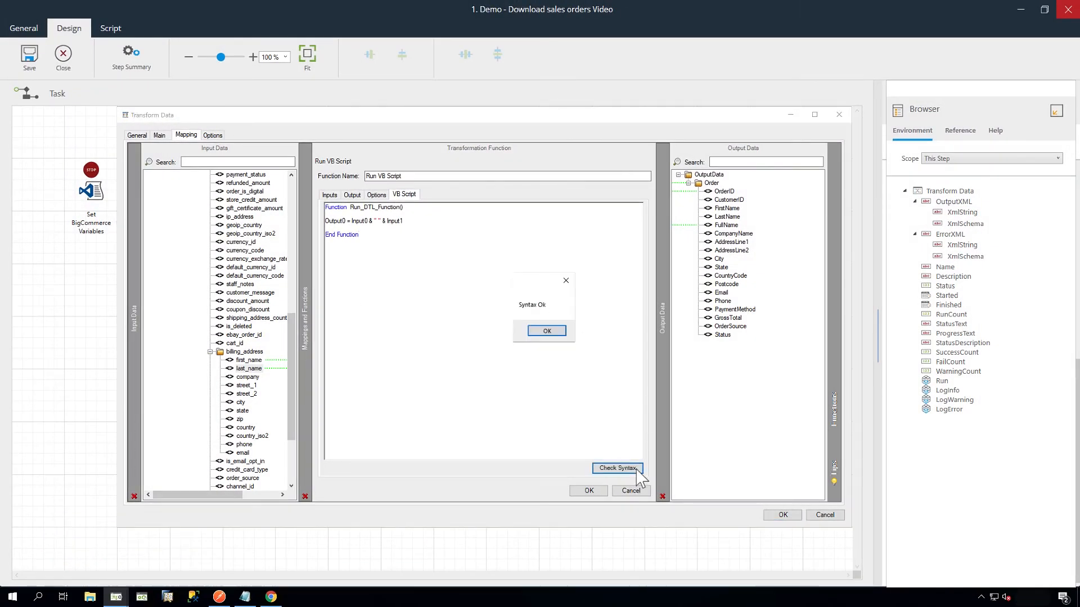
left_click(562, 332)
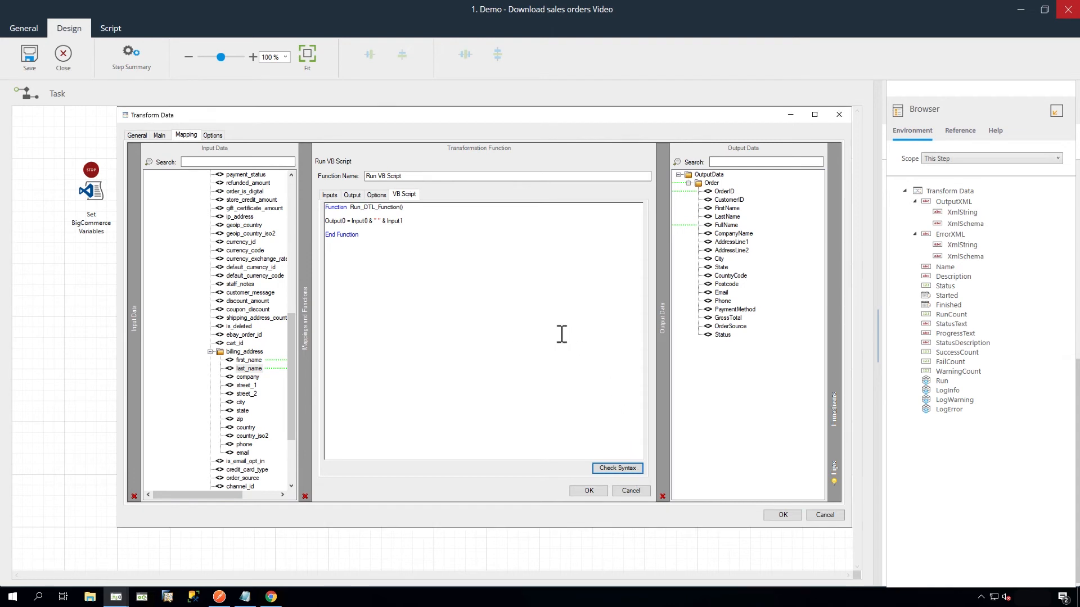
left_click(597, 492)
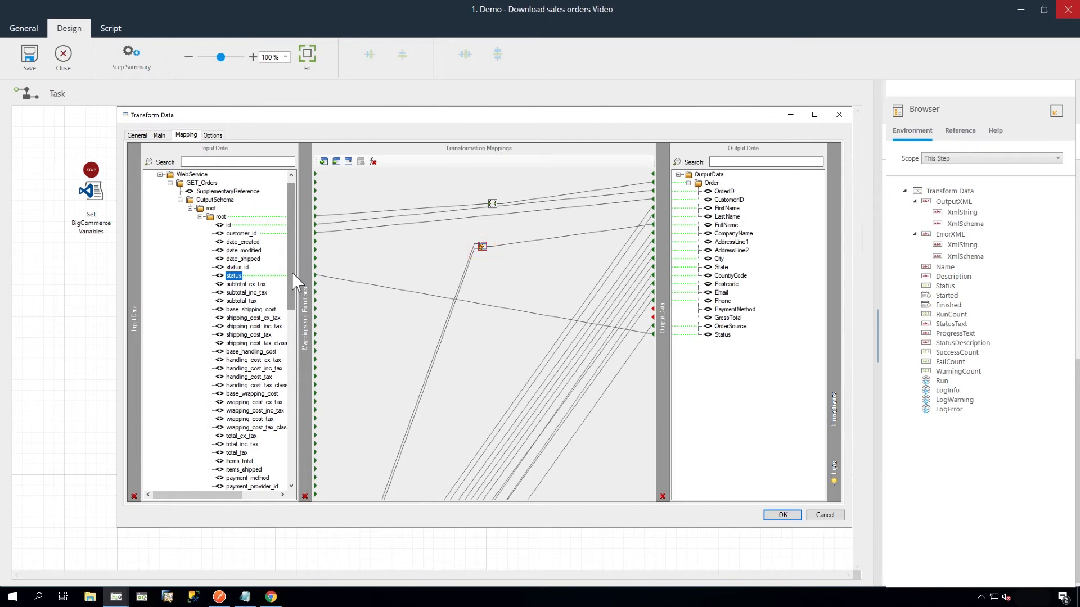
left_click(789, 514)
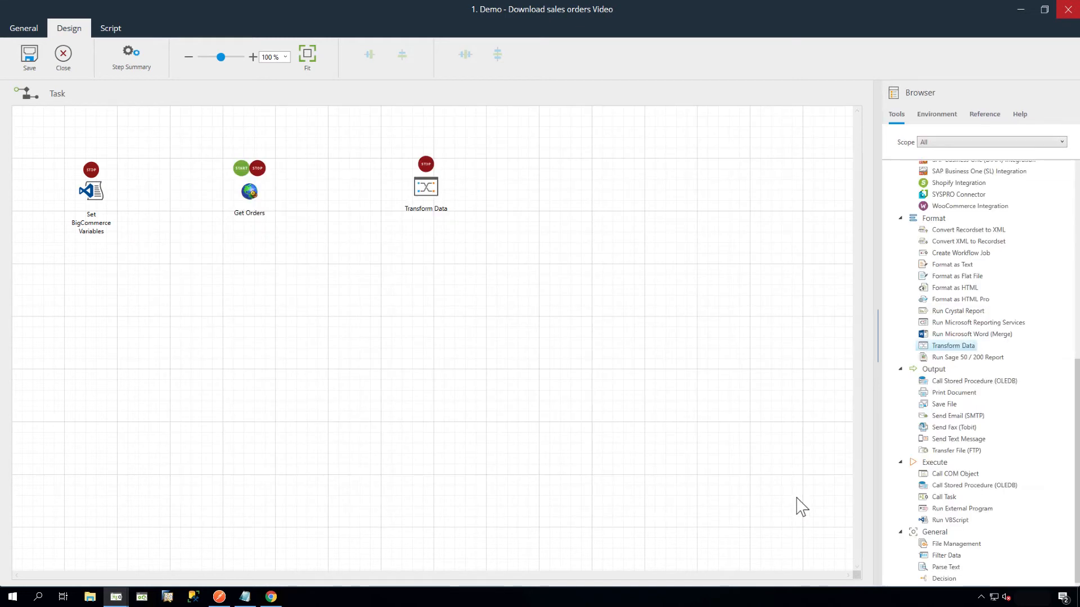
Add a Convert XML to Recordset step beside Transform Data, with Output XML from Transform Data as its task step source
left_click(988, 243)
left_click_drag(991, 252, 599, 191)
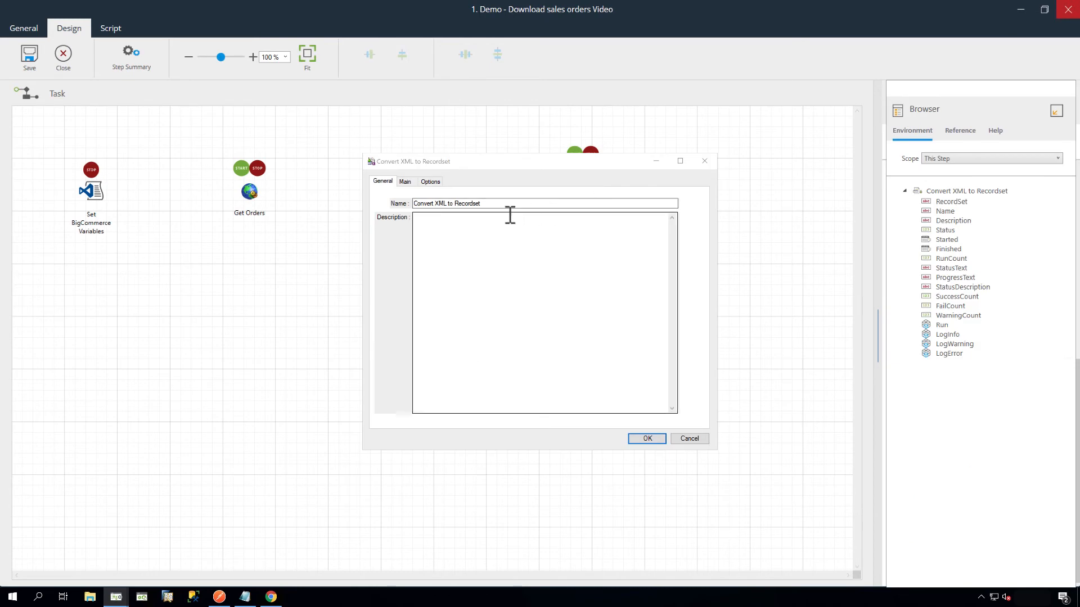
left_click(408, 181)
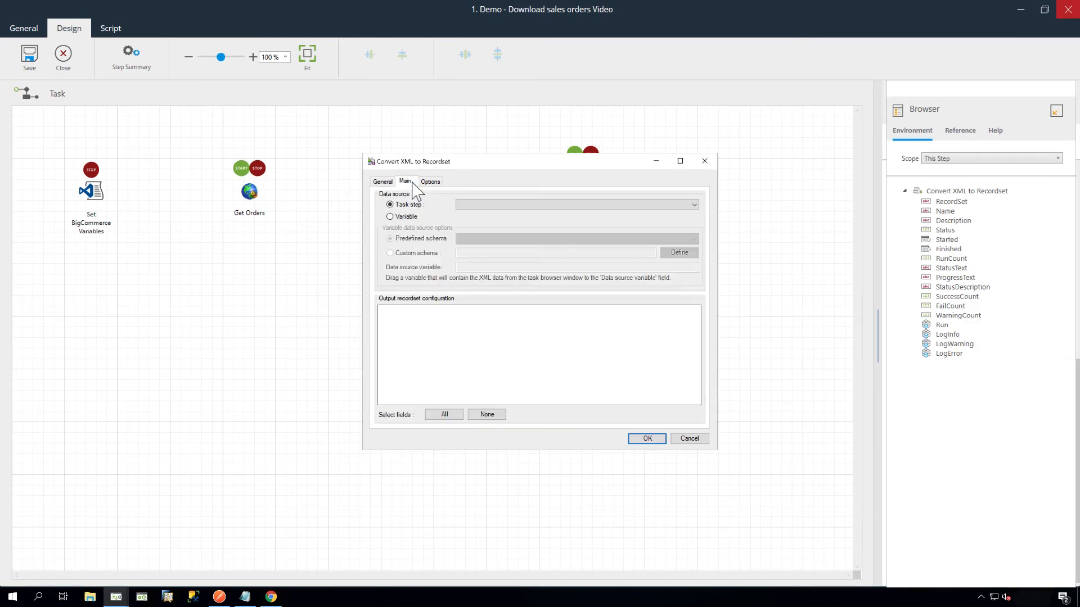
left_click(538, 205)
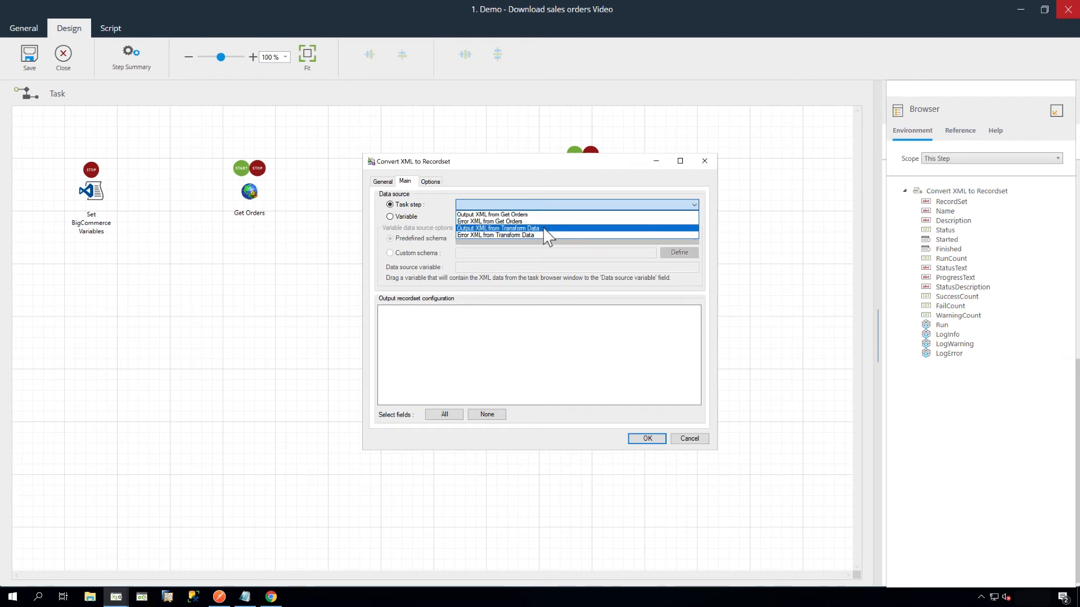
left_click(544, 228)
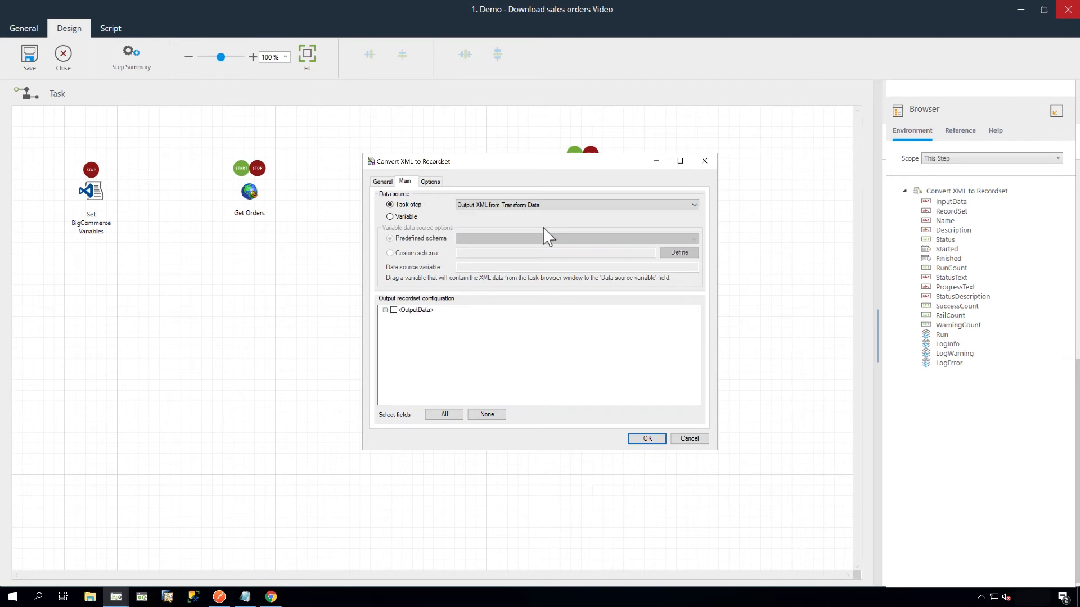
Include all Order fields in the output recordset configuration and accept the Convert XML to Recordset step
left_click(385, 310)
left_click(452, 417)
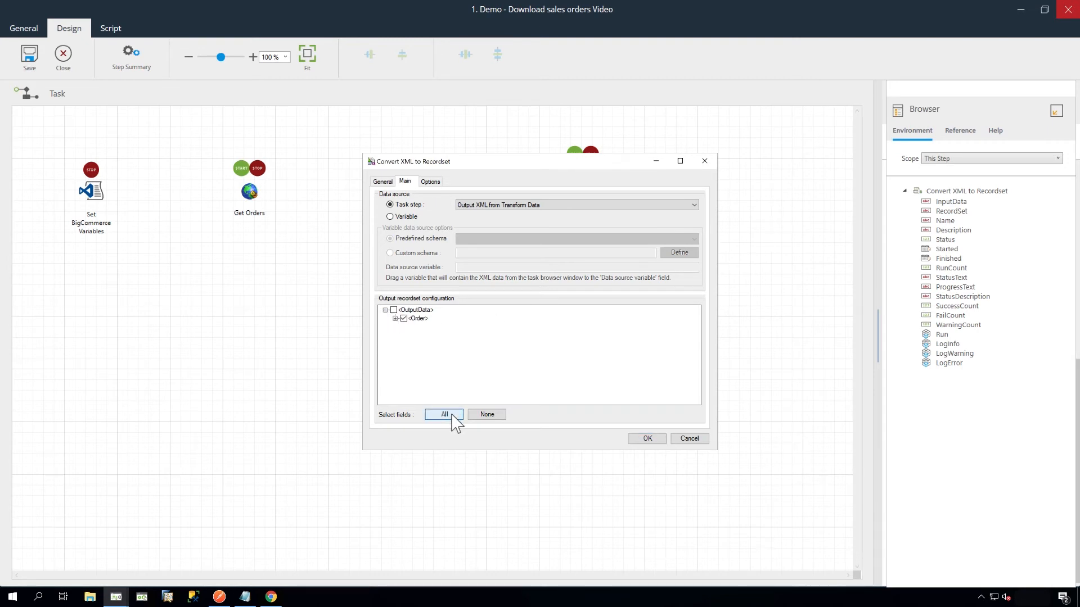
left_click(396, 319)
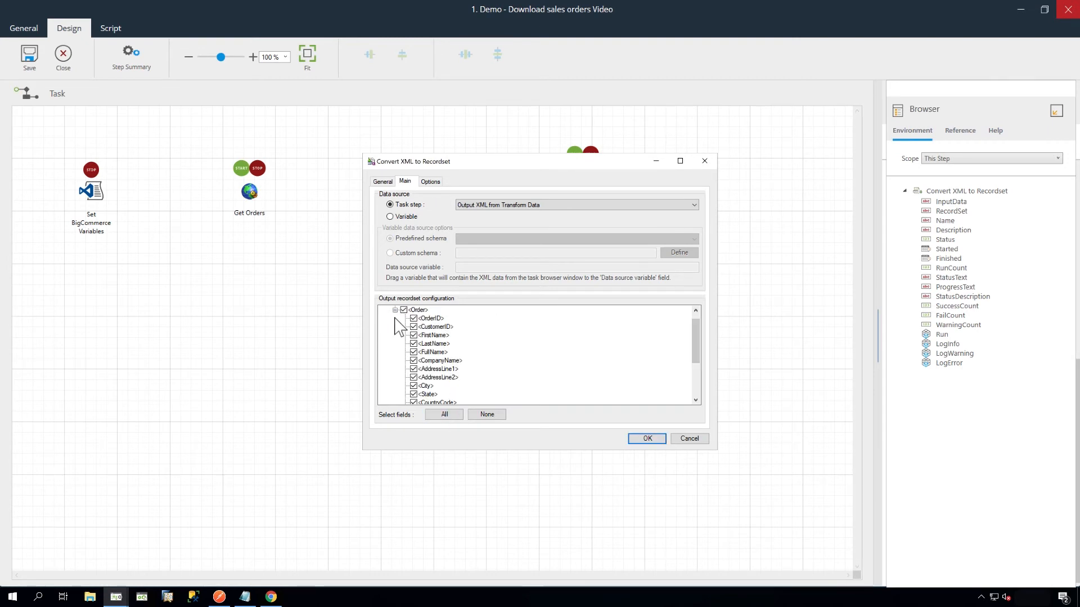
left_click(647, 439)
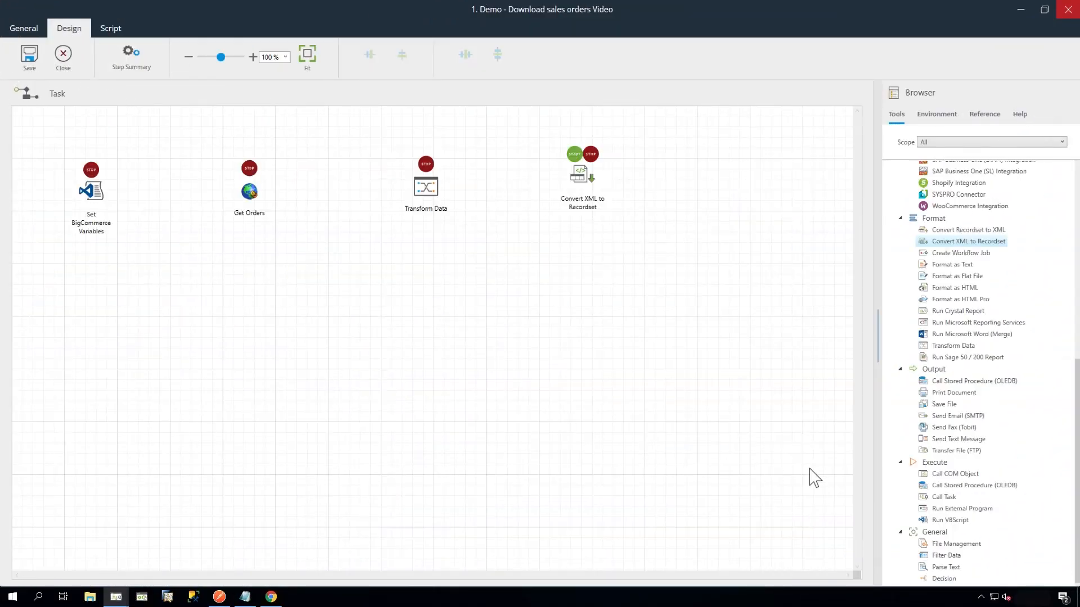
Add a Web Service Connector step named Get Order Products that uses Results from Convert XML to Recordset as its input
scroll(1063, 393, "up", 10)
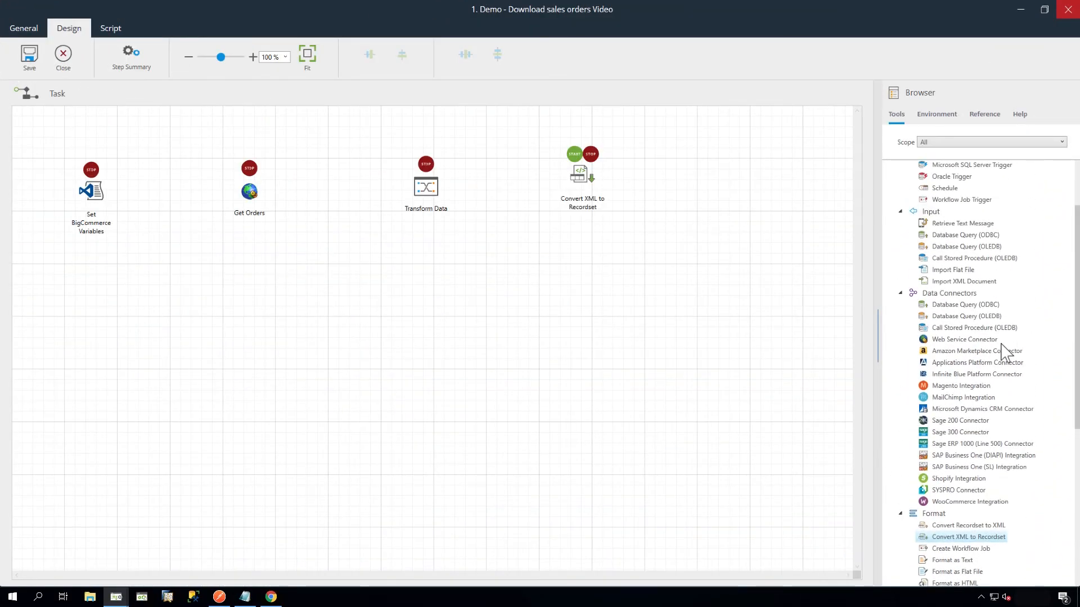
left_click_drag(979, 344, 747, 360)
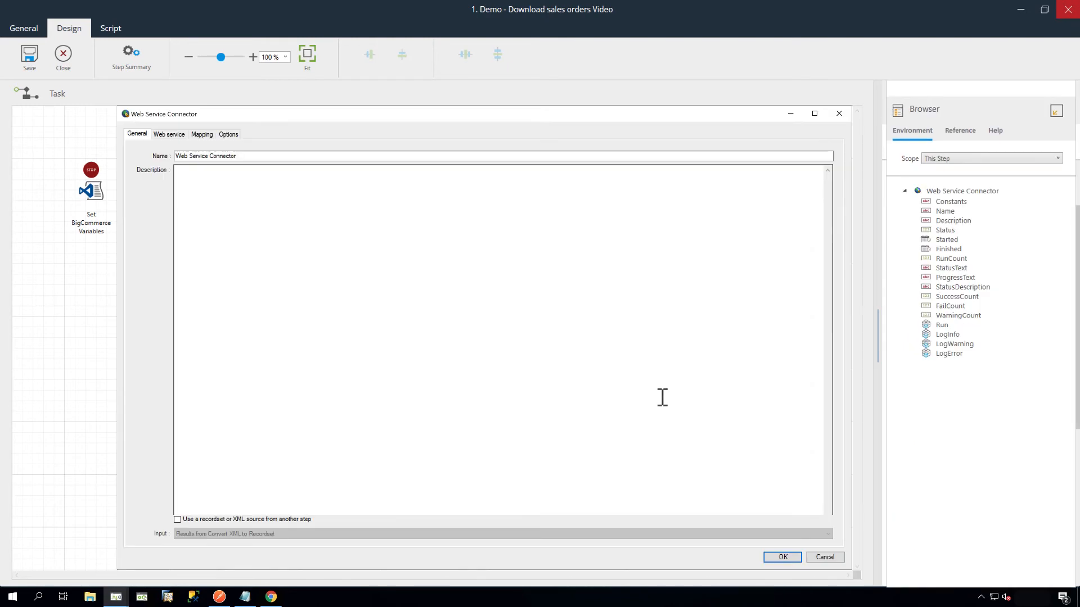
triple_click(270, 156)
type("Get Order Products")
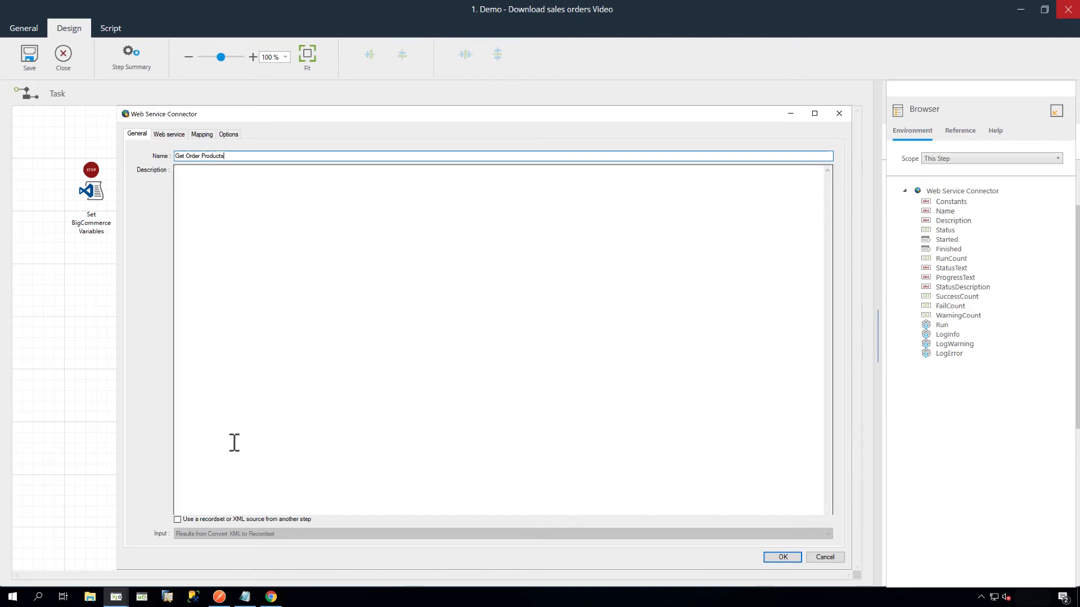
left_click(177, 519)
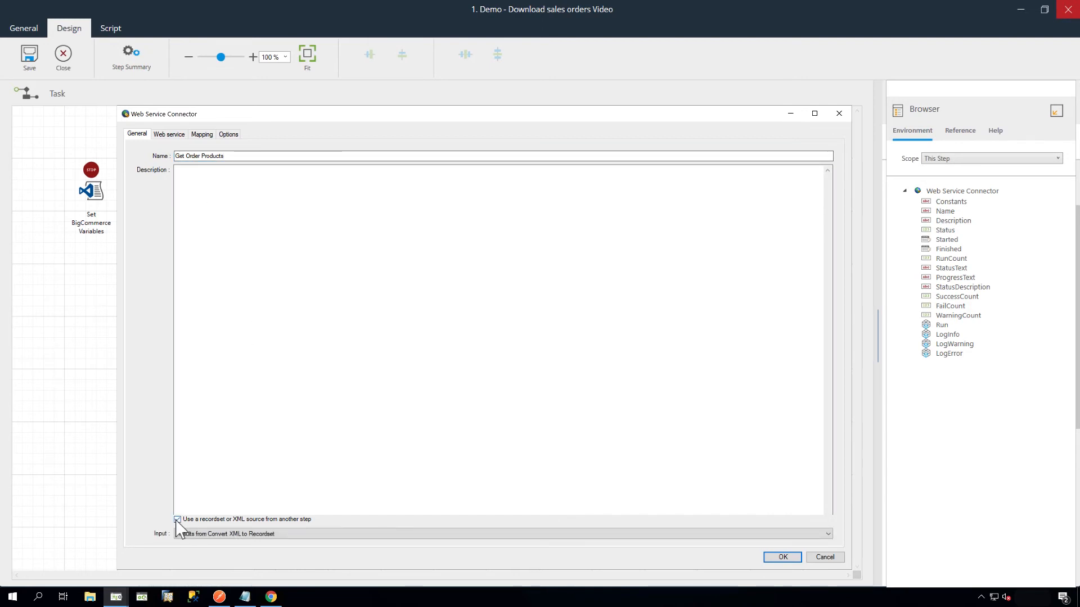
left_click(319, 535)
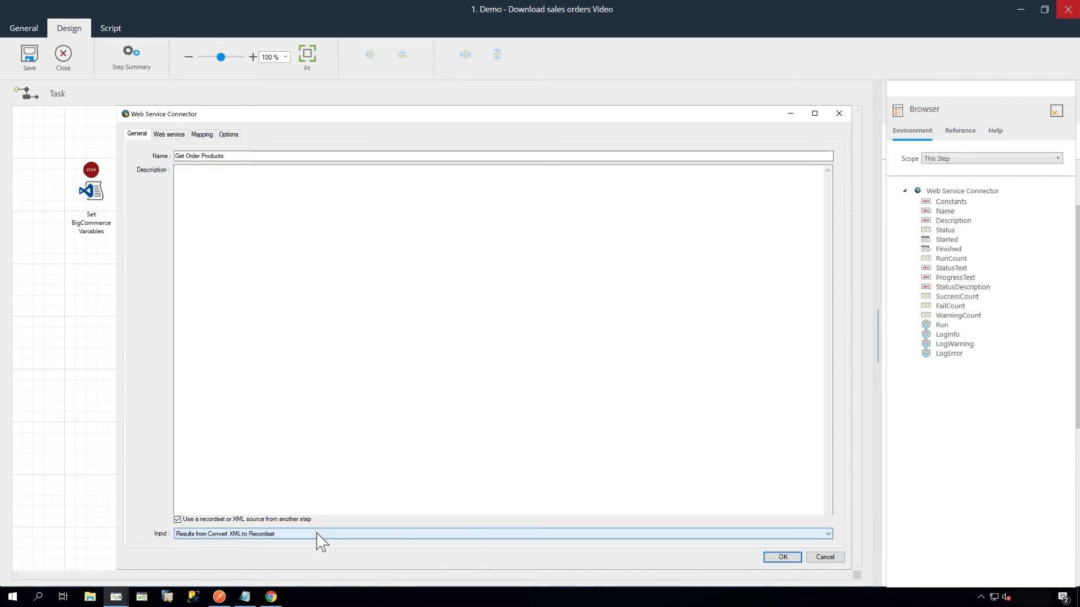
left_click(317, 534)
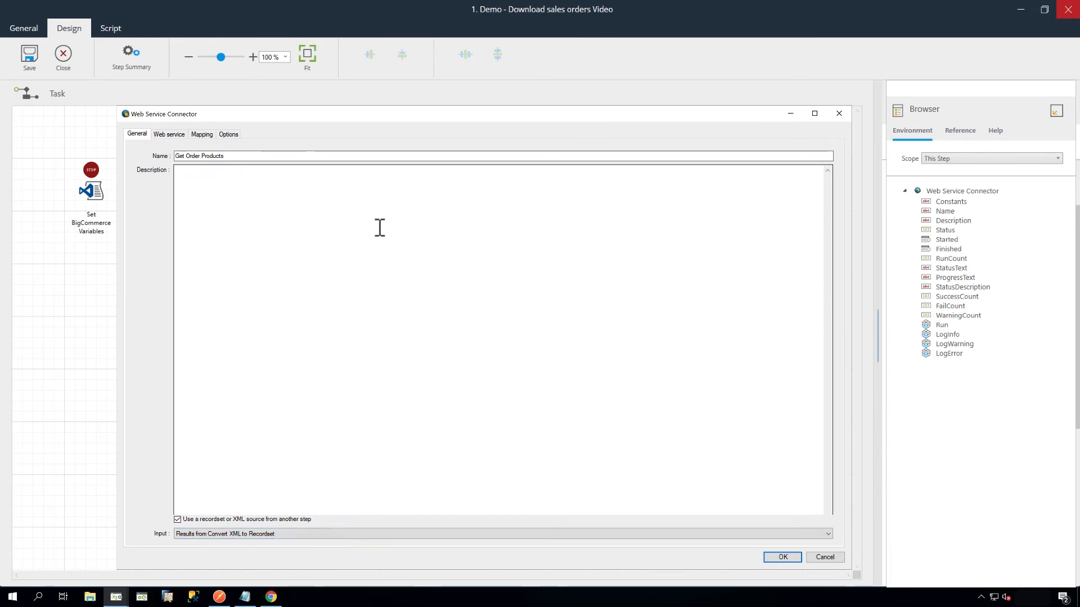
Set the connector's web service to BigCommerceTutorial and its operation to GET_Order_Products
left_click(171, 135)
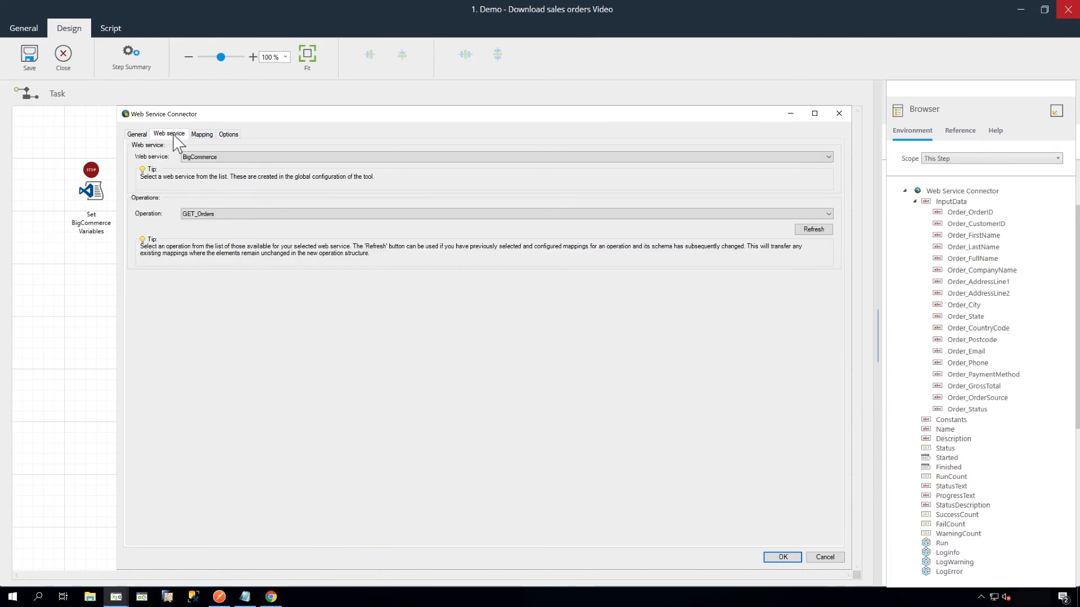
left_click(300, 159)
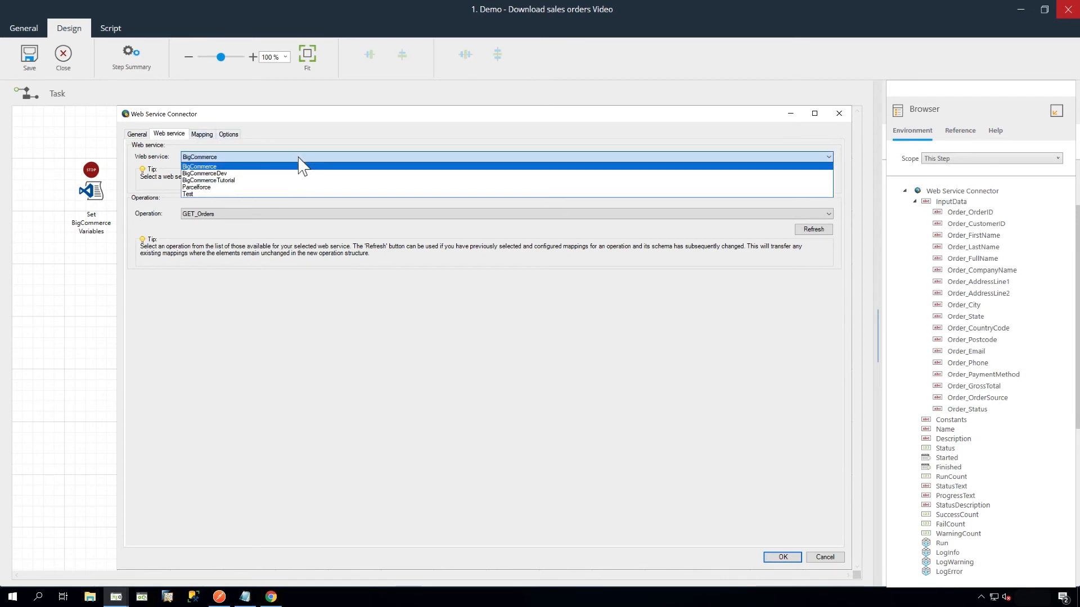
left_click(296, 180)
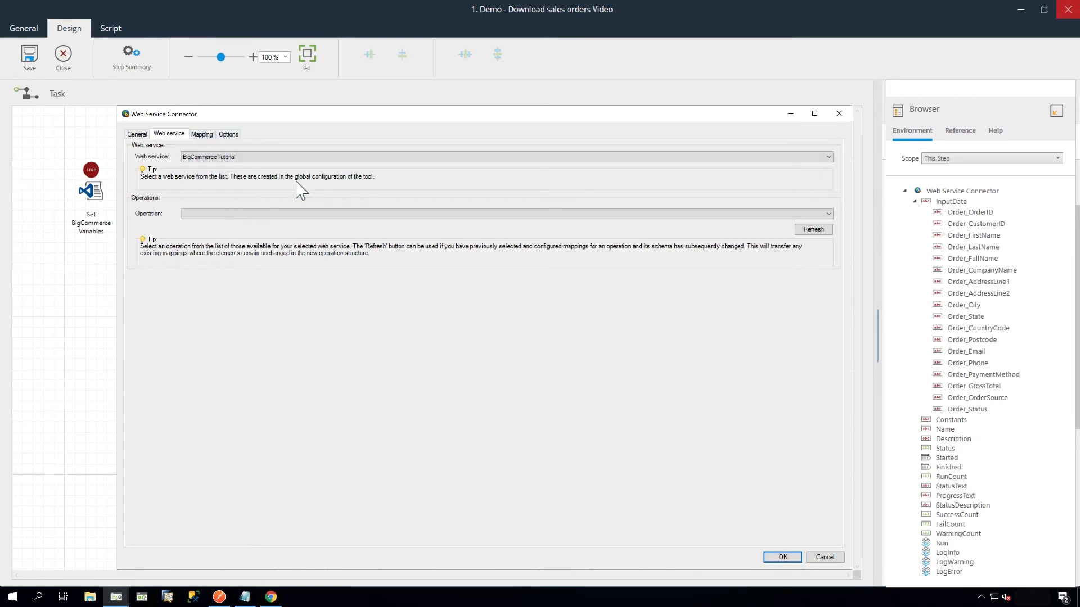
left_click(409, 214)
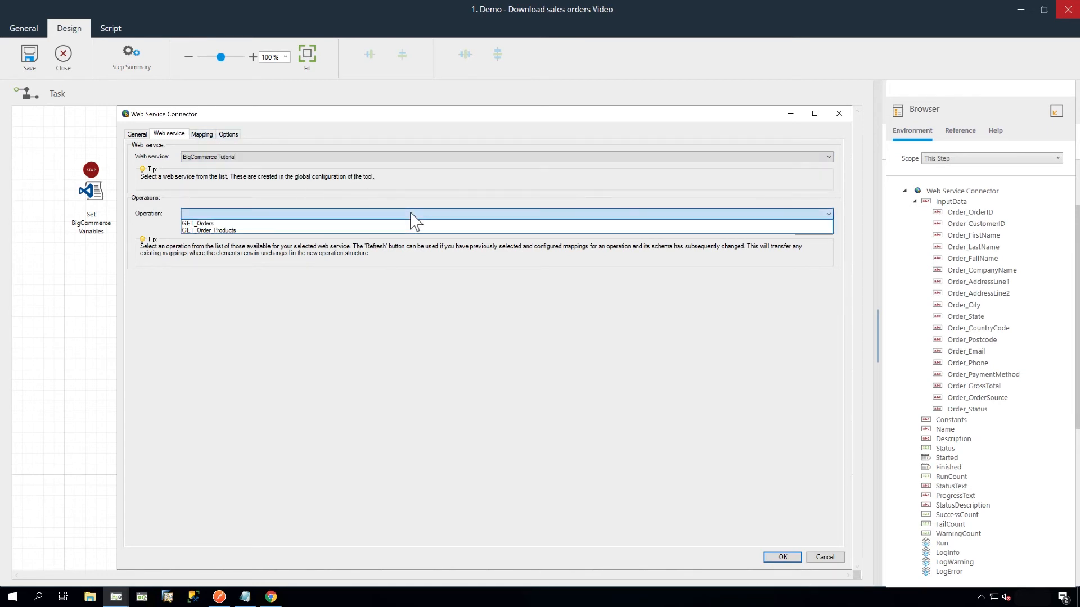
left_click(415, 231)
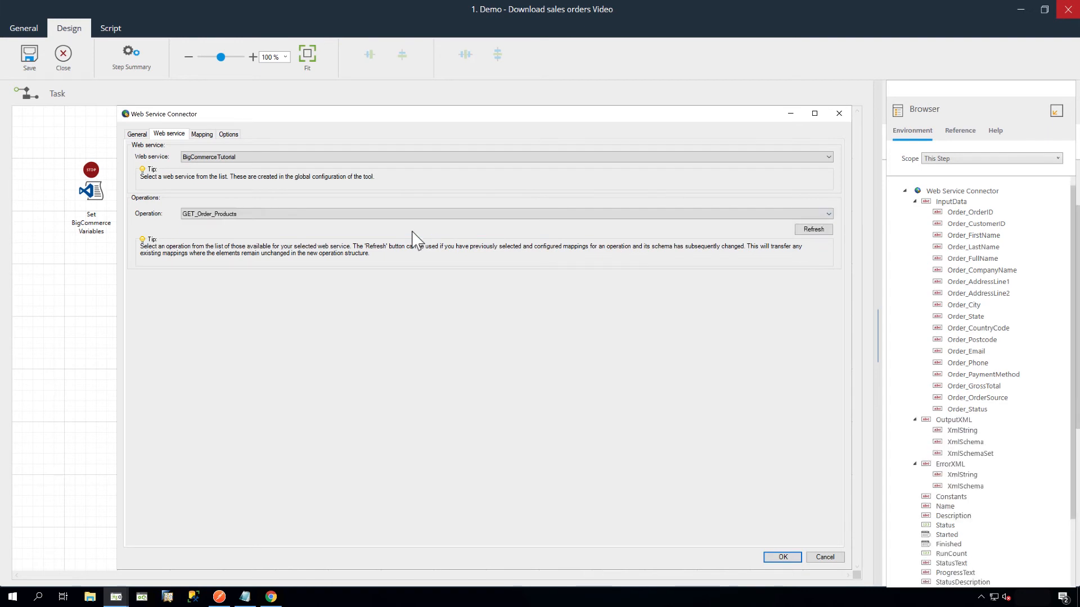
Expand the Row fields and GET_Order_Products inputs in the connector's mapping, and add two Fixed/Dynamic functions between them
left_click(210, 135)
left_click(158, 180)
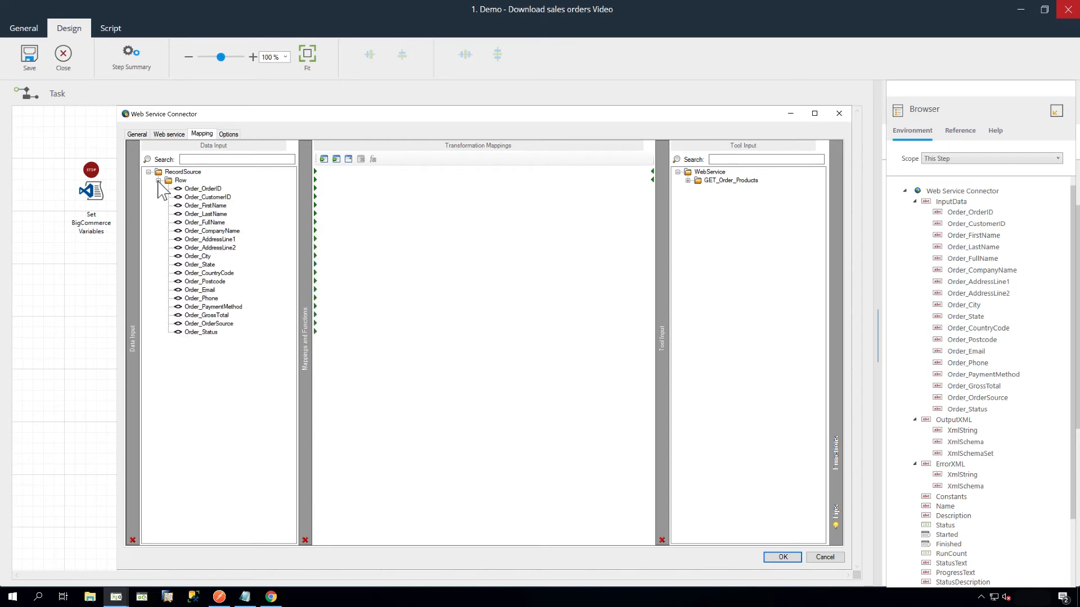
left_click(688, 180)
left_click(698, 189)
left_click(698, 206)
left_click(698, 231)
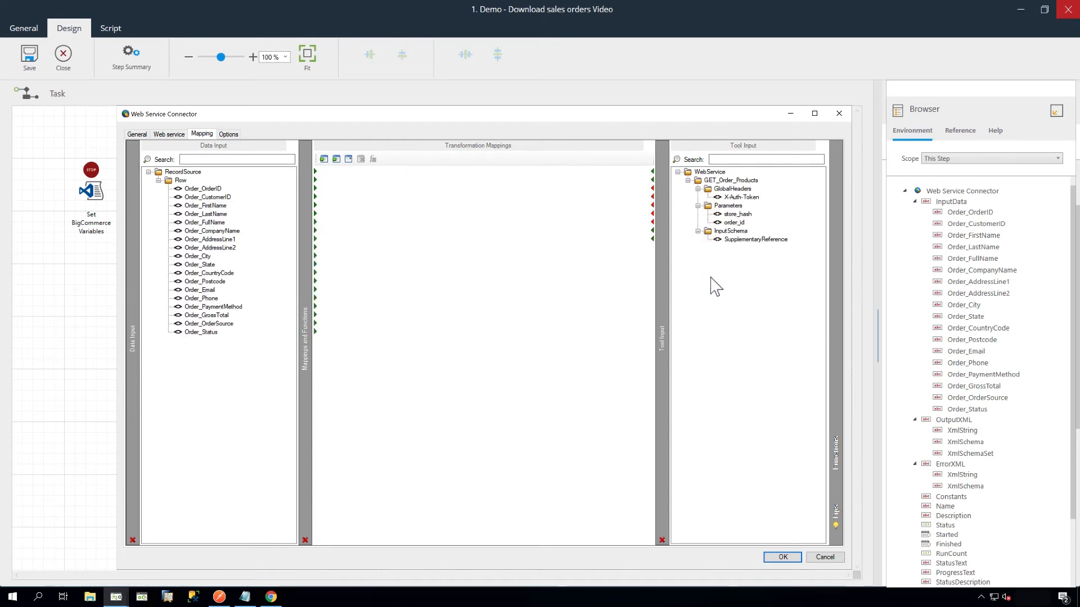
left_click(838, 457)
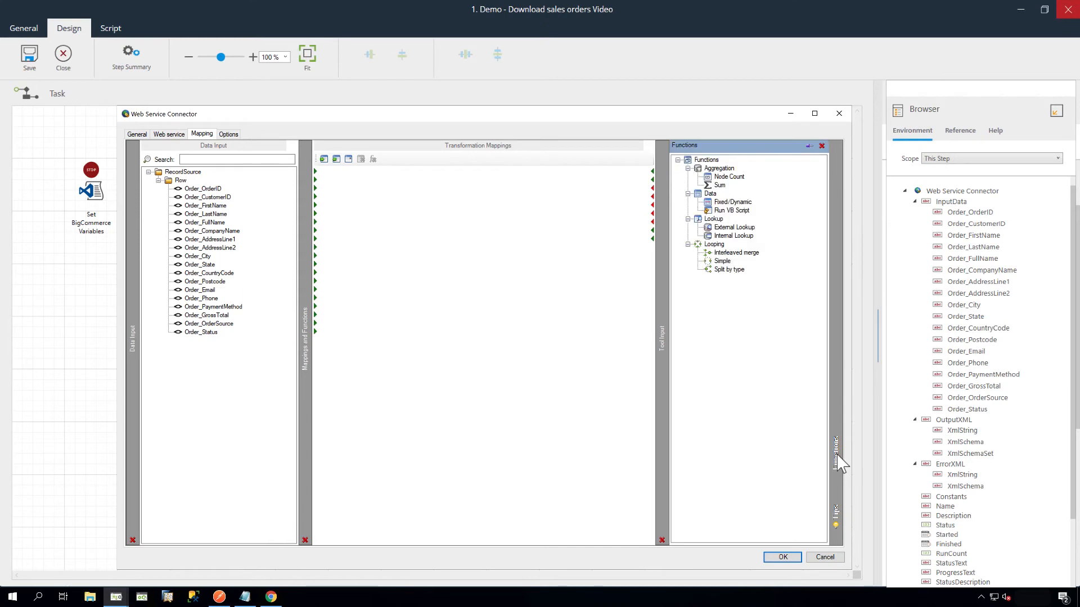
left_click(731, 202)
left_click_drag(729, 204, 477, 208)
left_click_drag(729, 202, 482, 242)
left_click(835, 440)
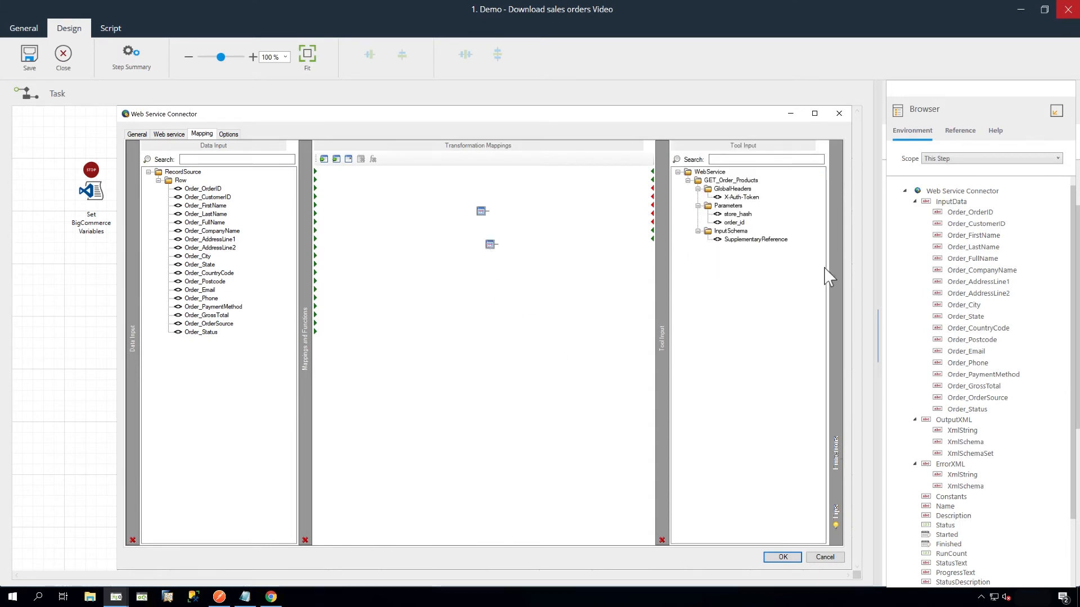
Link X-Auth-Token to the upper Fixed/Dynamic function and set that function's value to the task variable varAccessToken
left_click_drag(740, 198, 482, 204)
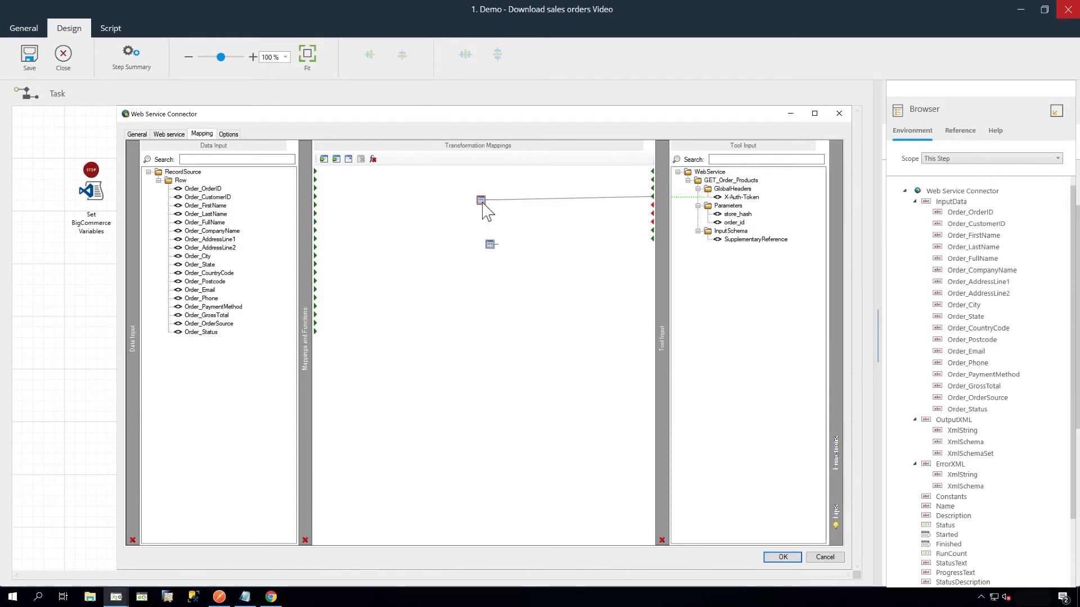
double_click(482, 204)
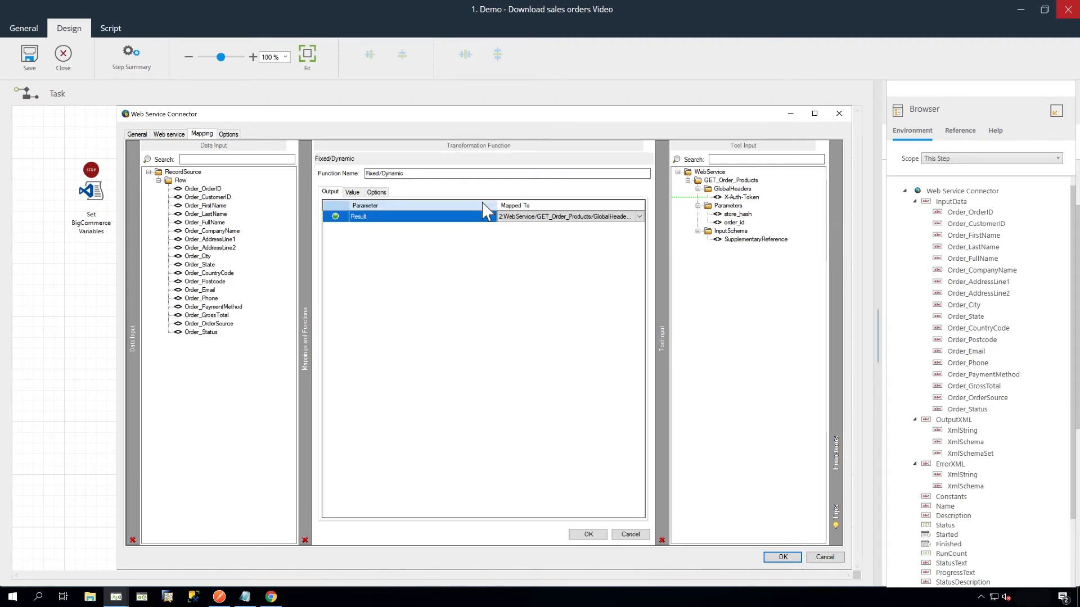
left_click(355, 193)
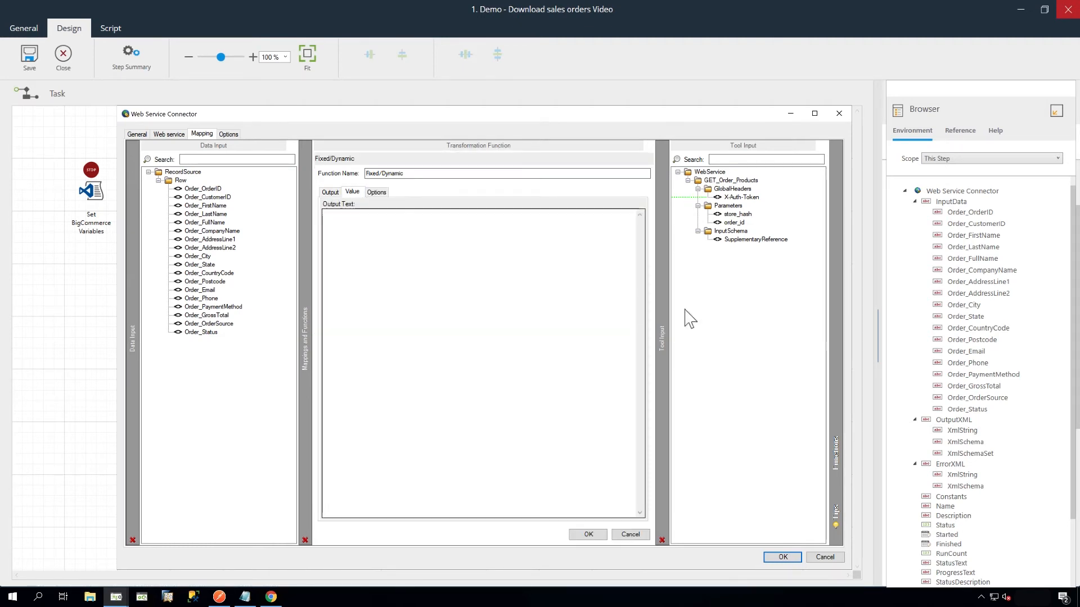
left_click(994, 160)
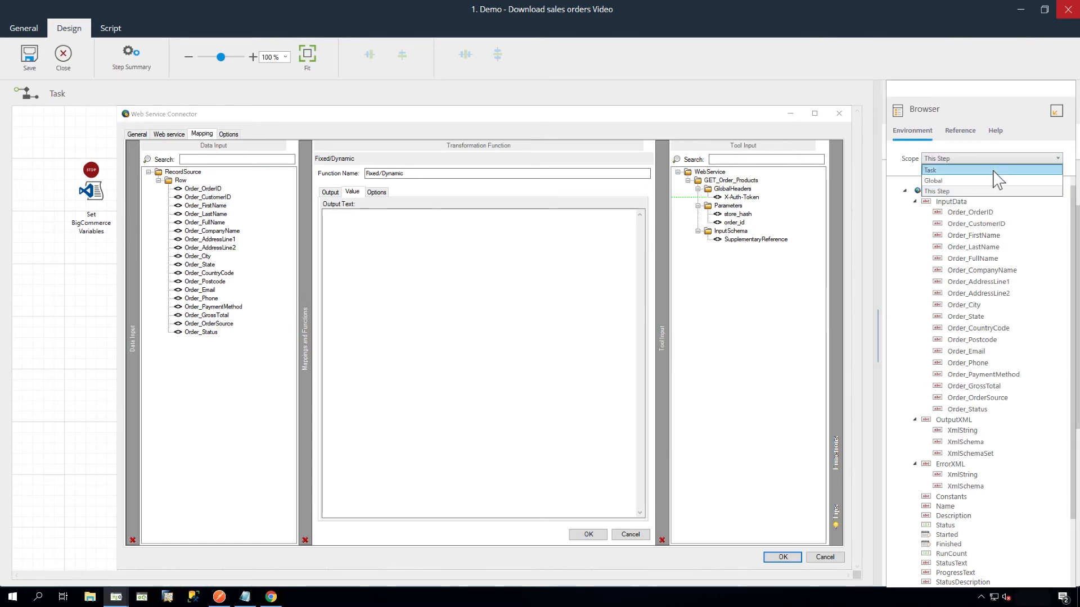
left_click(997, 171)
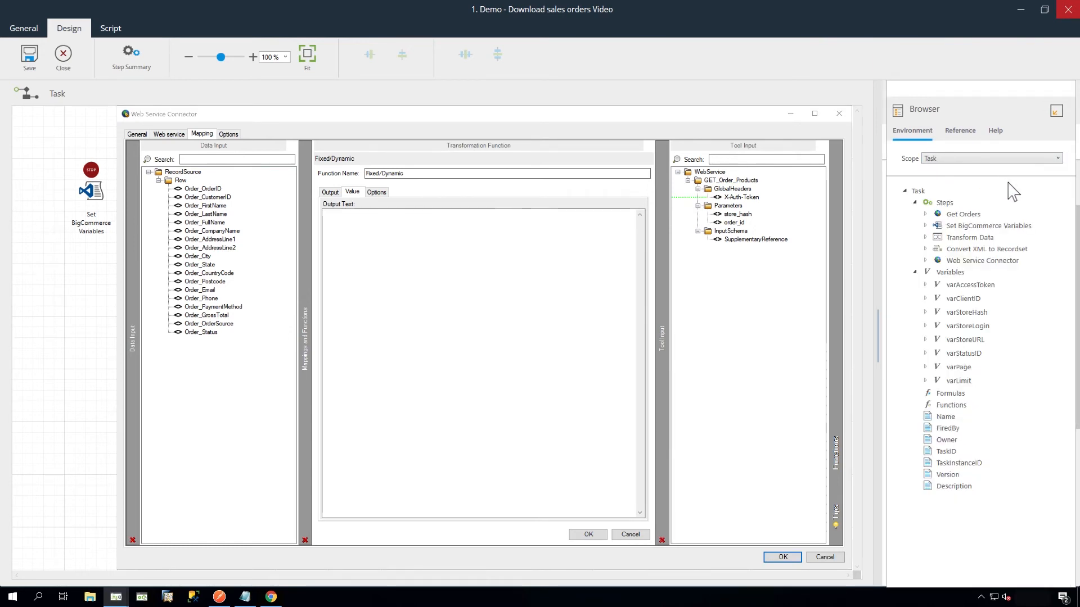
left_click_drag(986, 285, 387, 227)
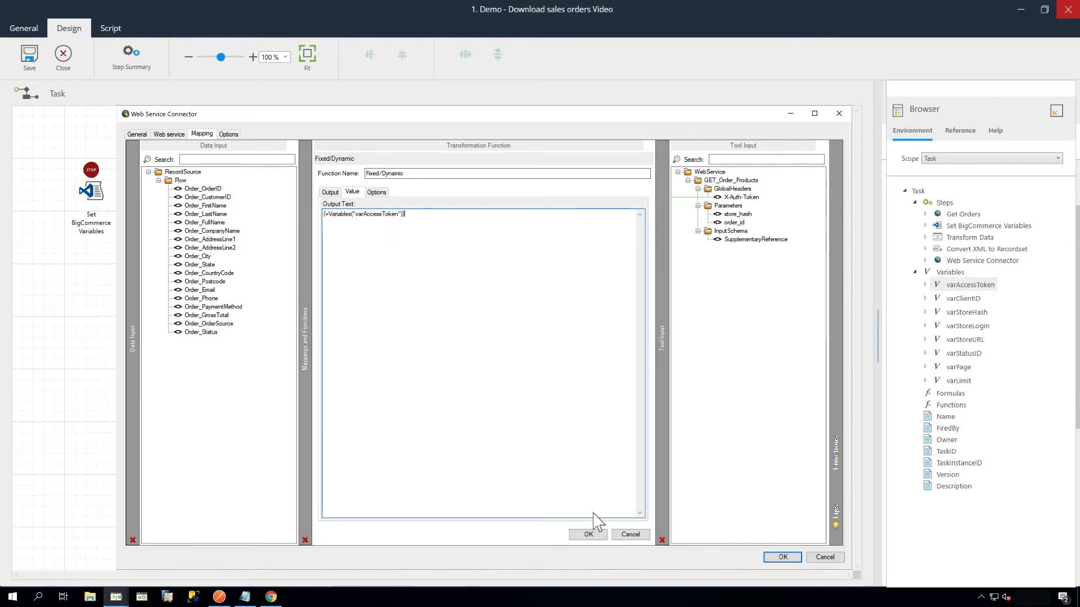
left_click(587, 535)
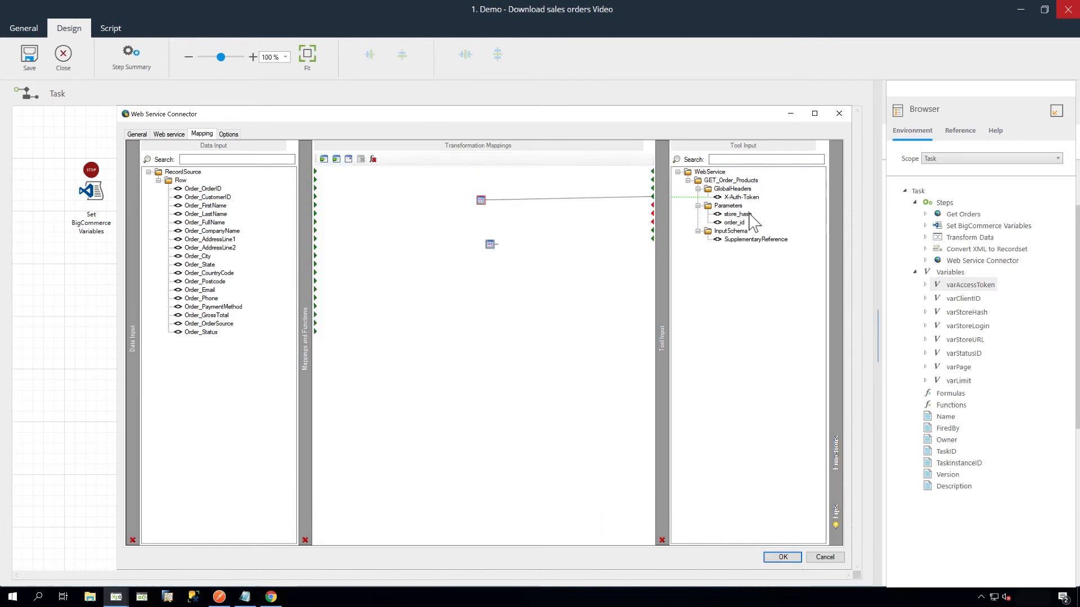
Link store_hash to the second Fixed/Dynamic function and set that function's value to the task variable varStoreHash
left_click_drag(749, 216, 482, 224)
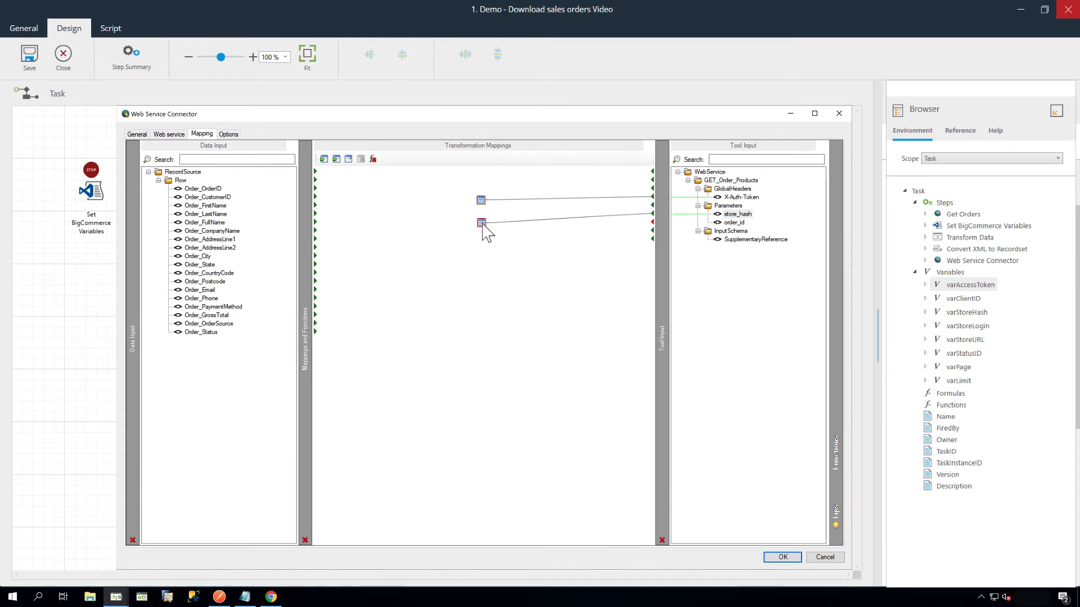
double_click(482, 224)
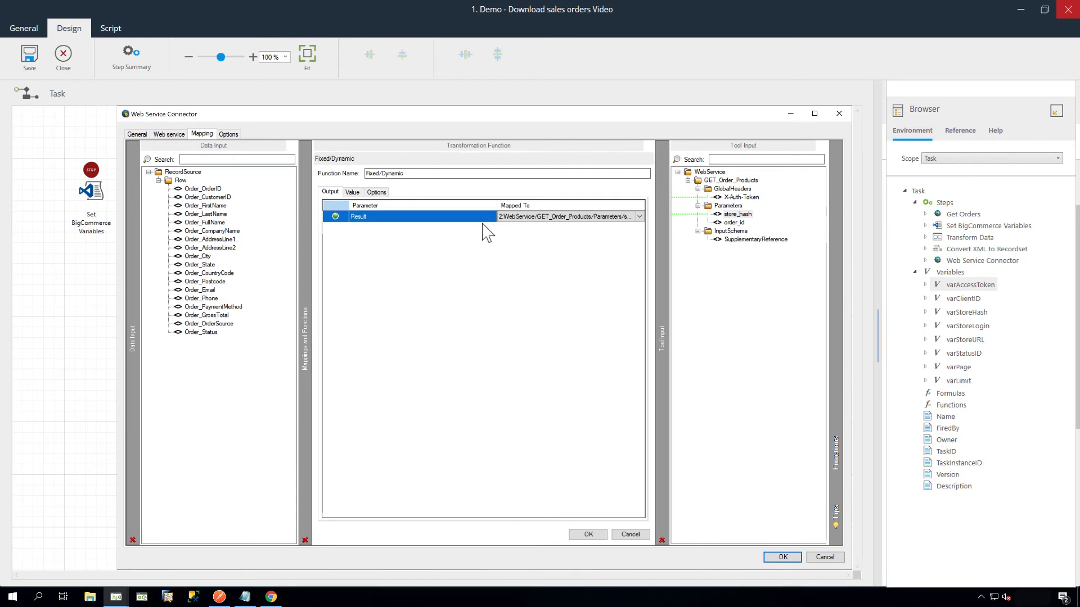
left_click(359, 193)
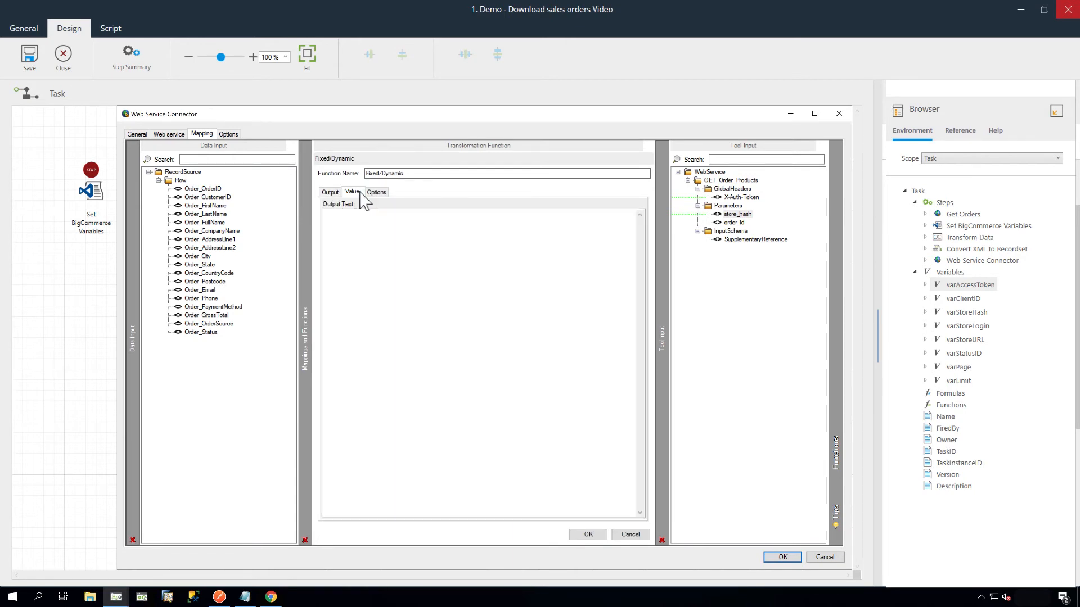
left_click(959, 314)
left_click_drag(960, 315, 444, 261)
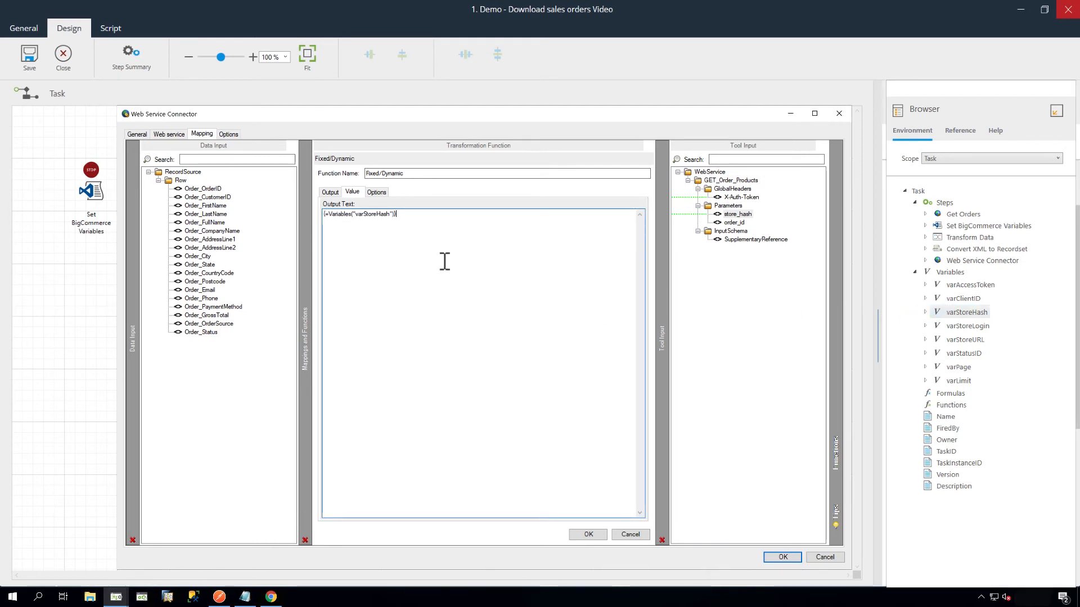
left_click(587, 535)
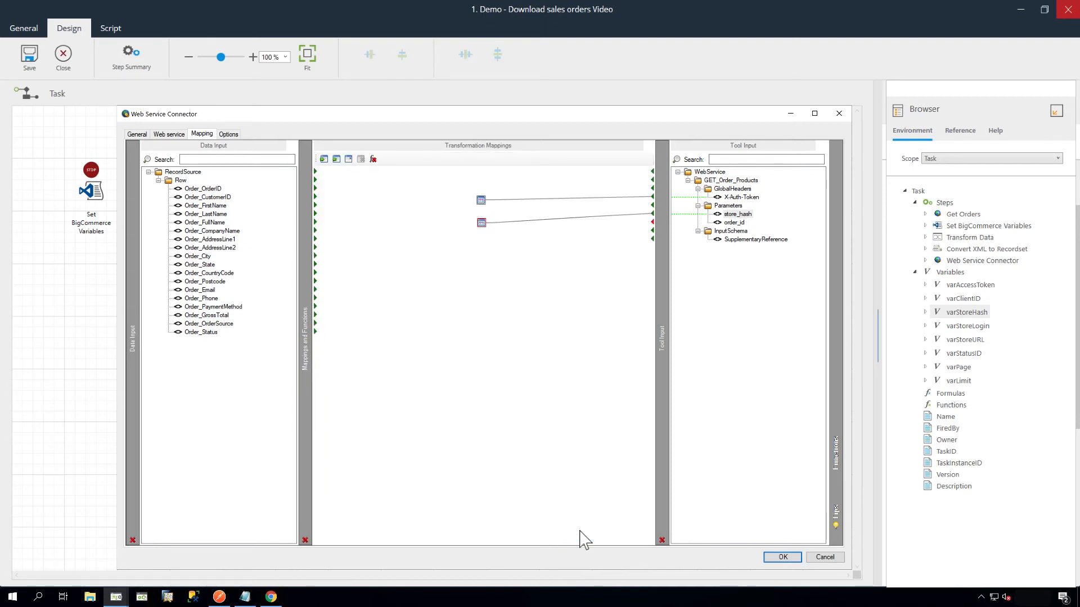
Map Order_OrderID to order_id and SupplementaryReference, map Row to GET_Order_Products, and accept the connector
left_click(208, 191)
left_click_drag(209, 192, 733, 224)
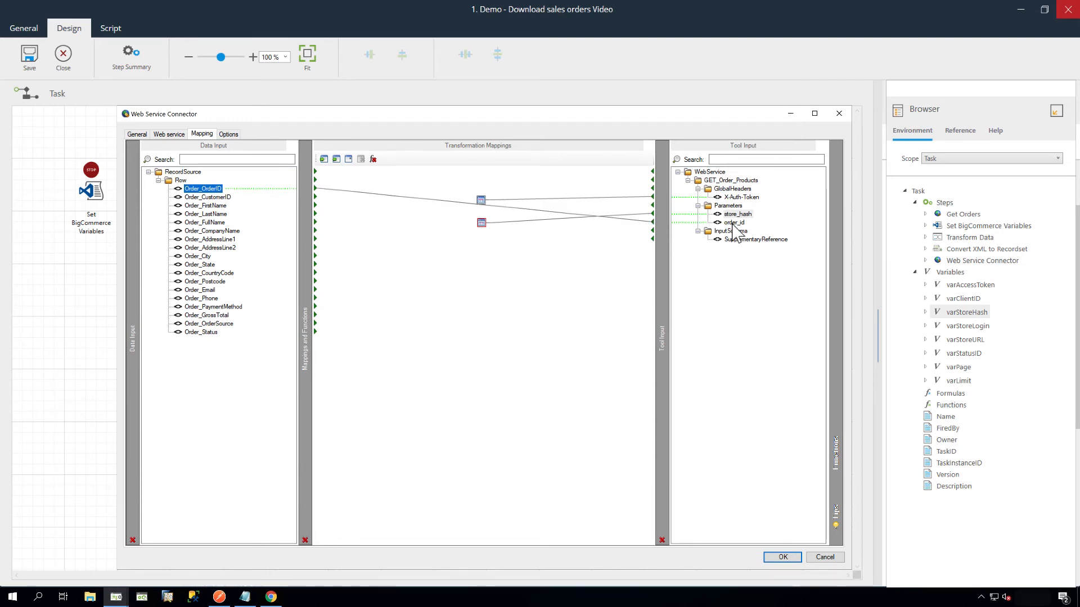
left_click_drag(209, 189, 735, 240)
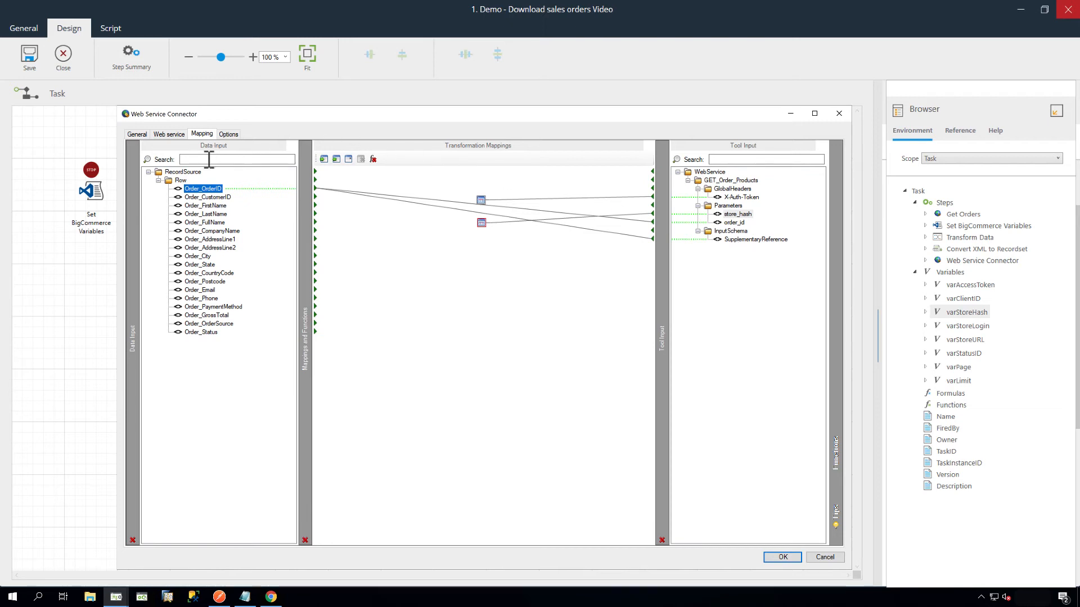
left_click(172, 181)
left_click_drag(171, 184, 699, 183)
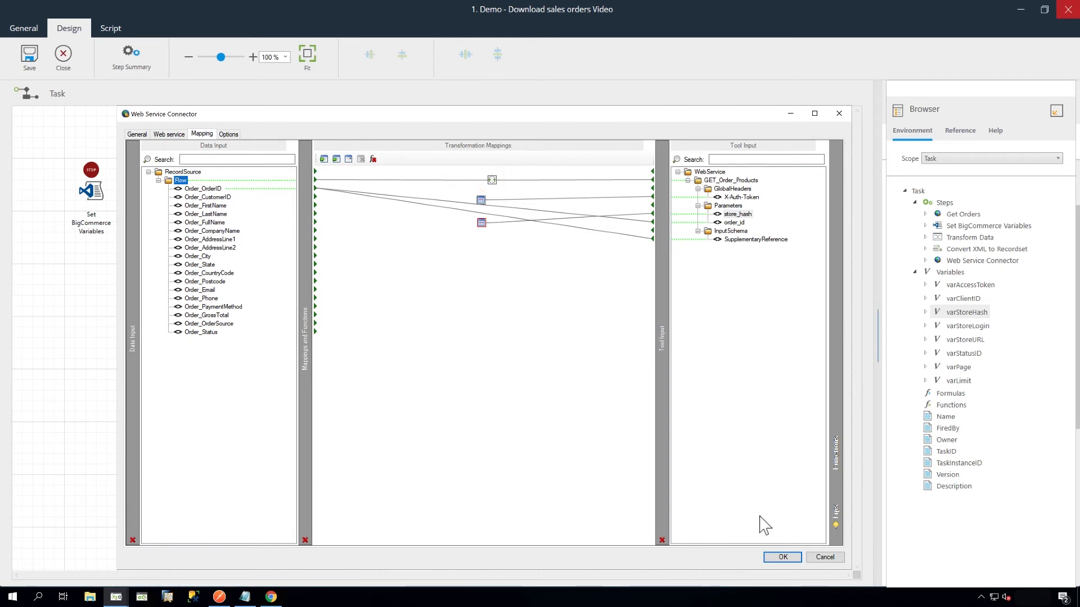
left_click(783, 557)
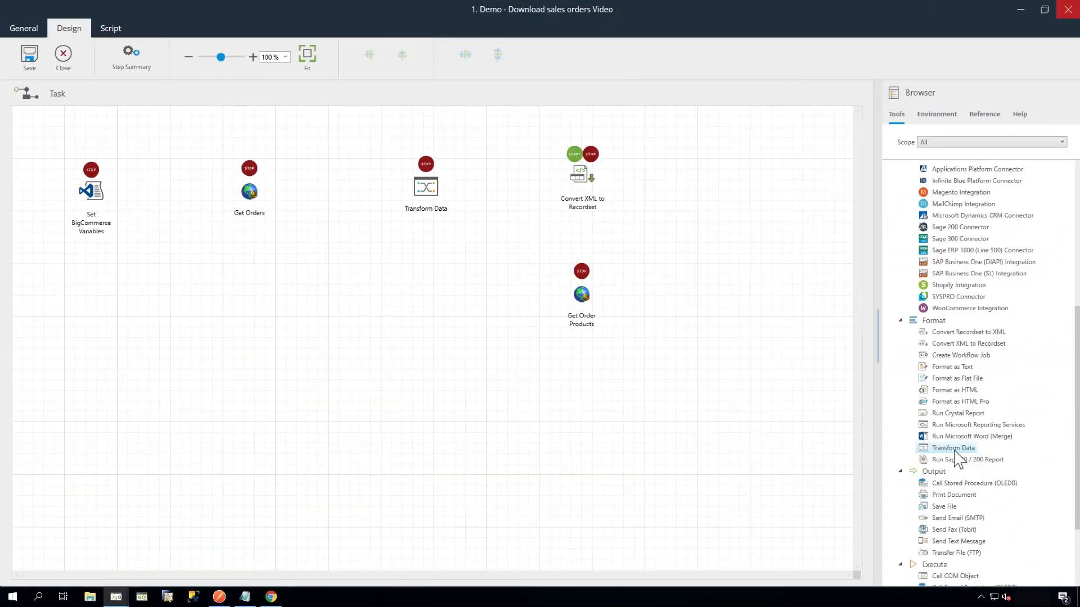
Add a Transform Data step named Transform Order Products that uses Output XML from Get Order Products as its input source
left_click_drag(954, 451, 436, 298)
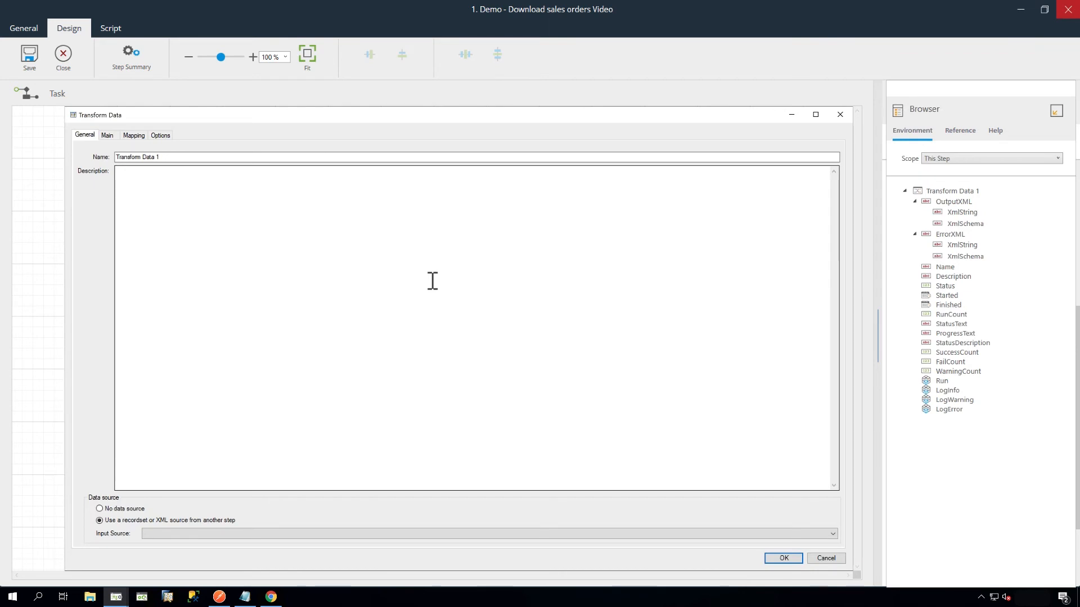
left_click_drag(236, 159, 89, 157)
type("Tra")
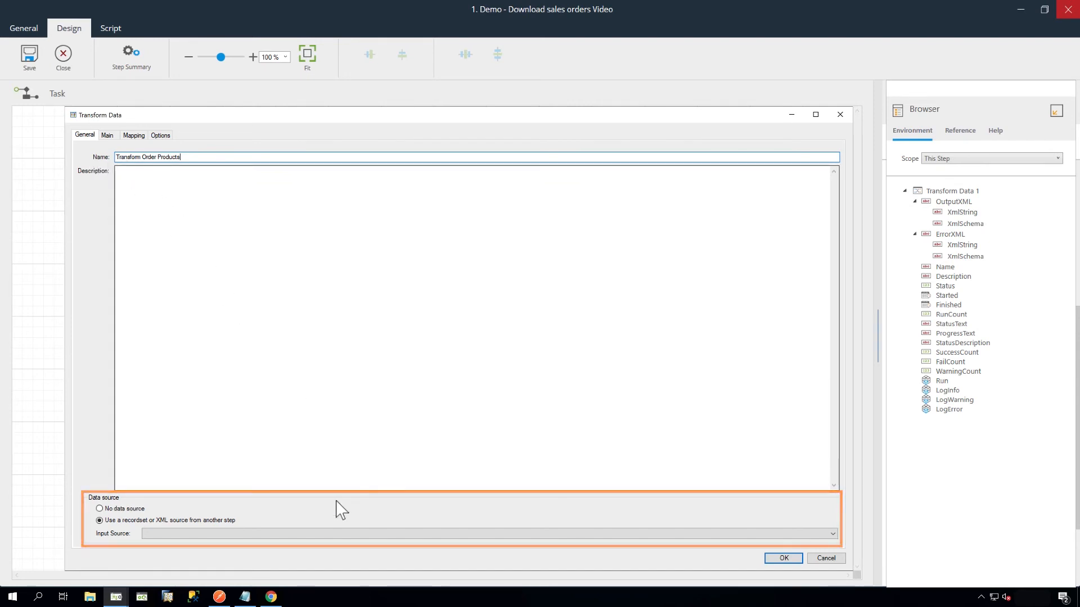
left_click(345, 534)
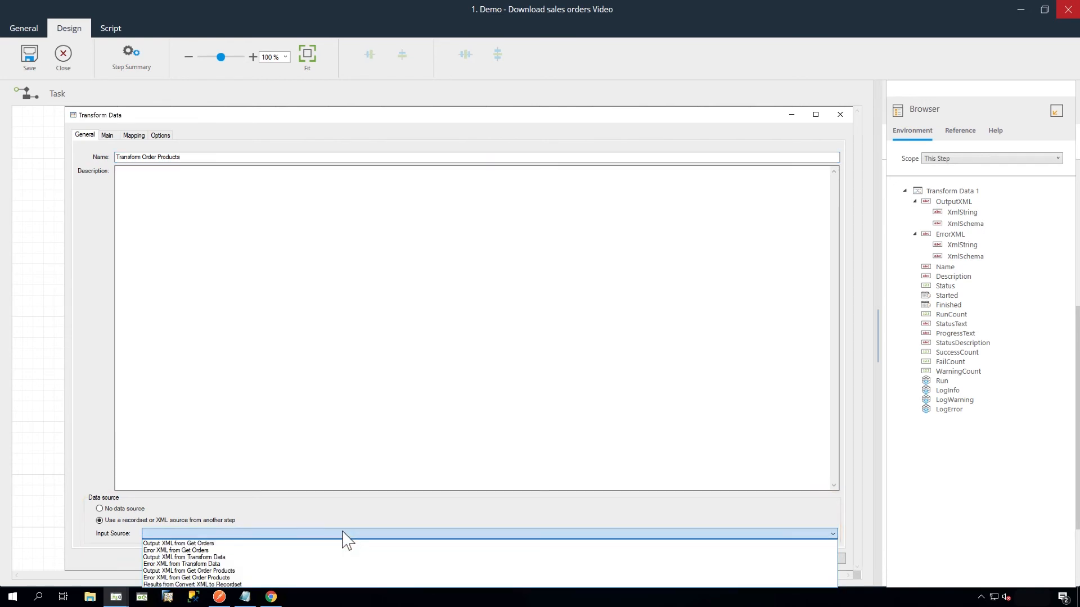
left_click(351, 571)
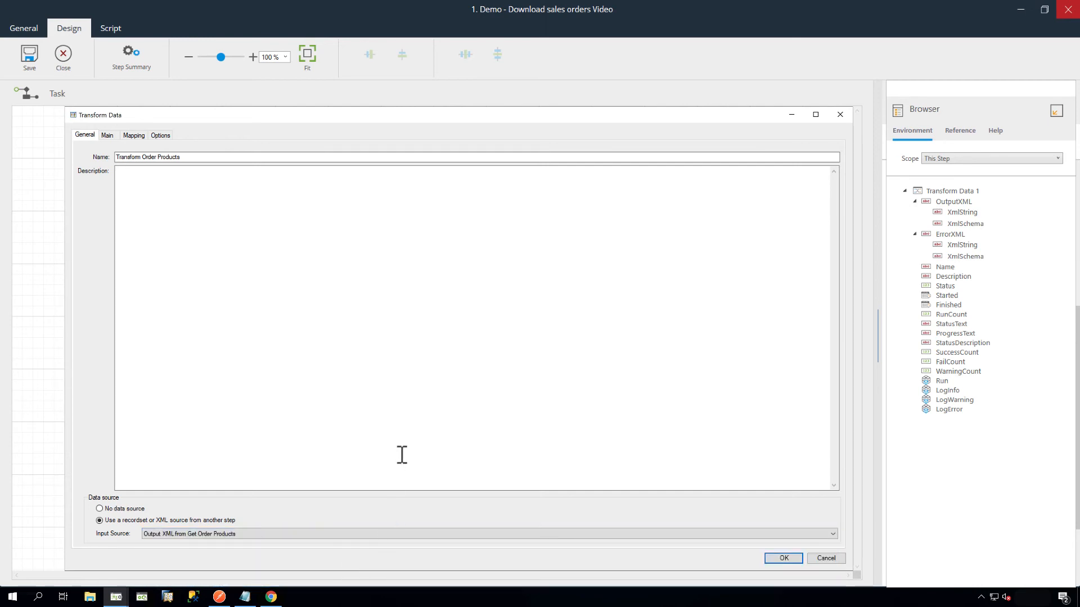
Import BigCommerce Transform Order Products Structure.xsd as the step's output data structure
left_click(108, 135)
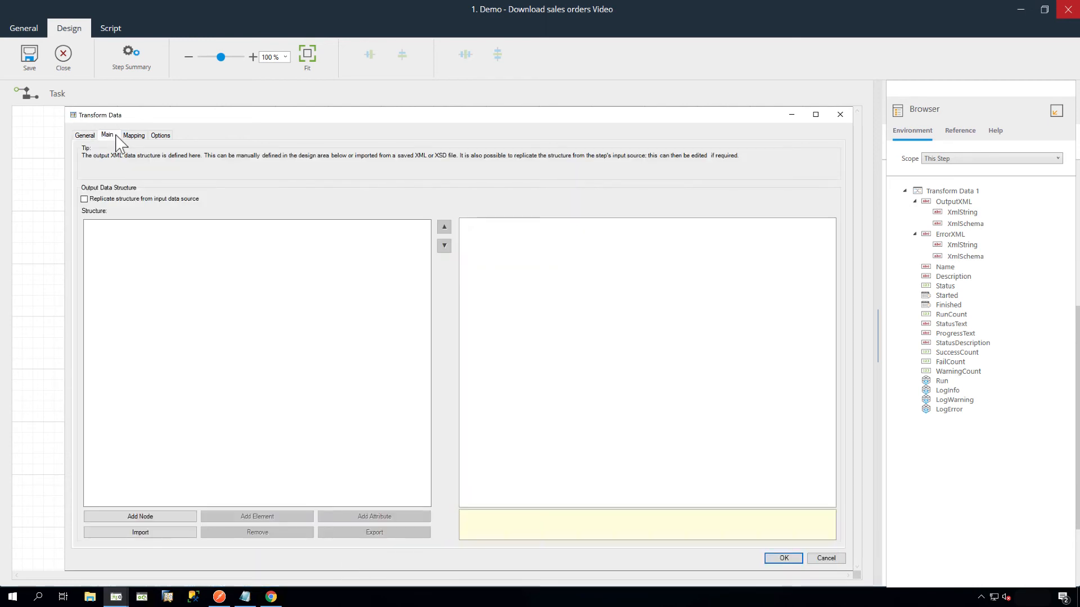
left_click(186, 532)
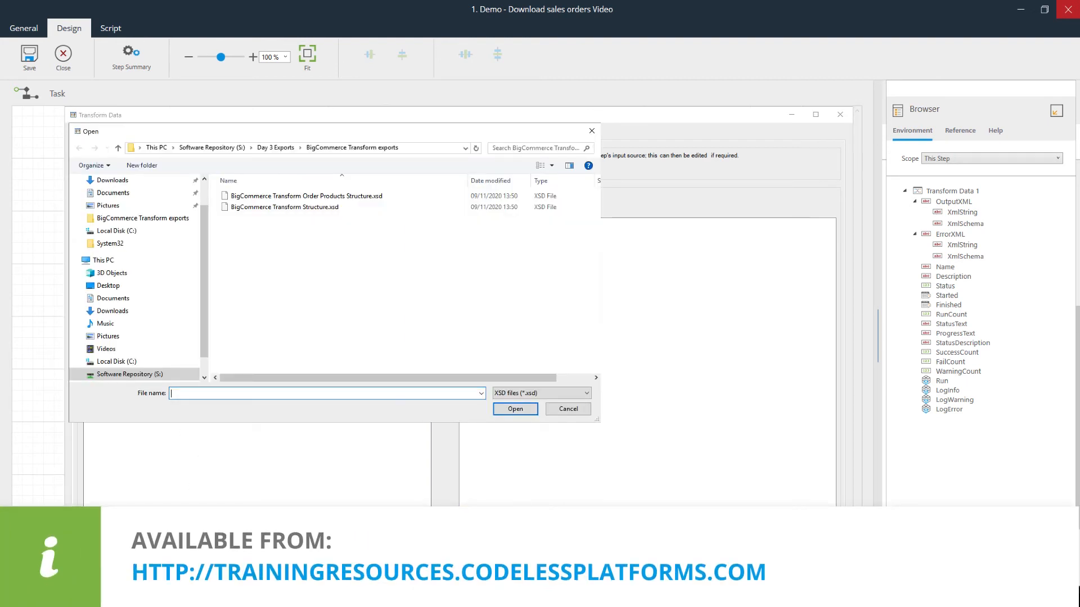
left_click(357, 206)
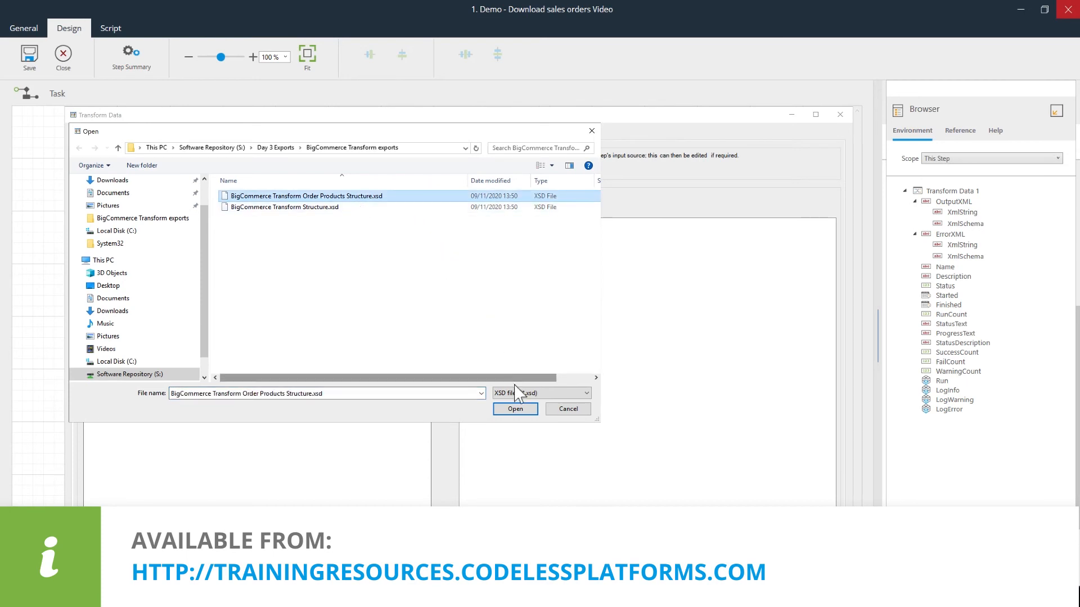
left_click(522, 413)
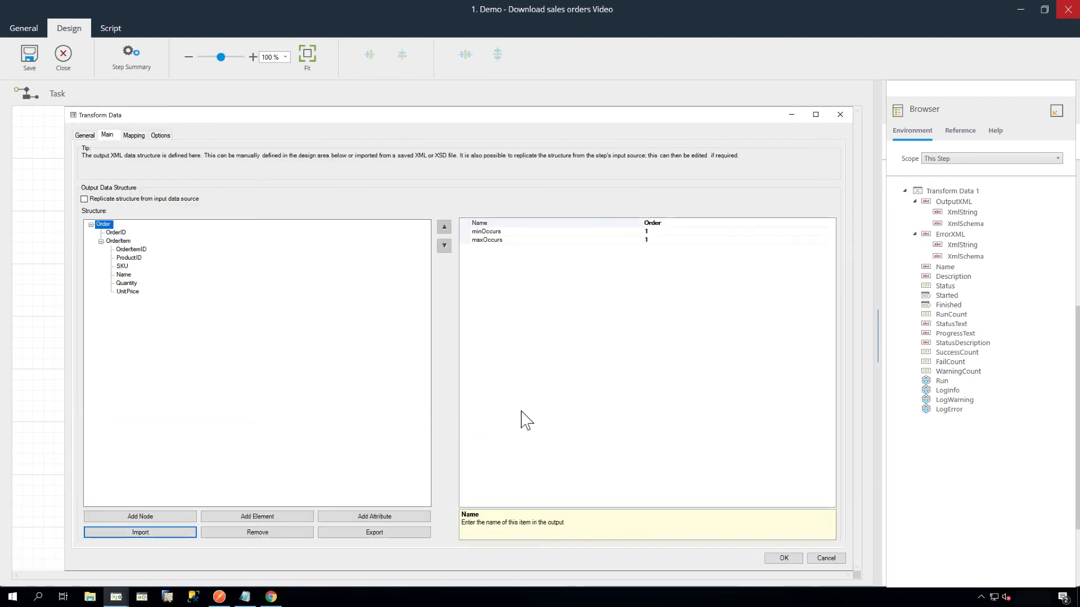
Expand the input data down to the inner root fields and the output data's Order and OrderItem nodes in the mapping
left_click(134, 136)
left_click(108, 182)
left_click(118, 192)
left_click(128, 208)
left_click(137, 217)
left_click(148, 225)
left_click(677, 183)
left_click(686, 199)
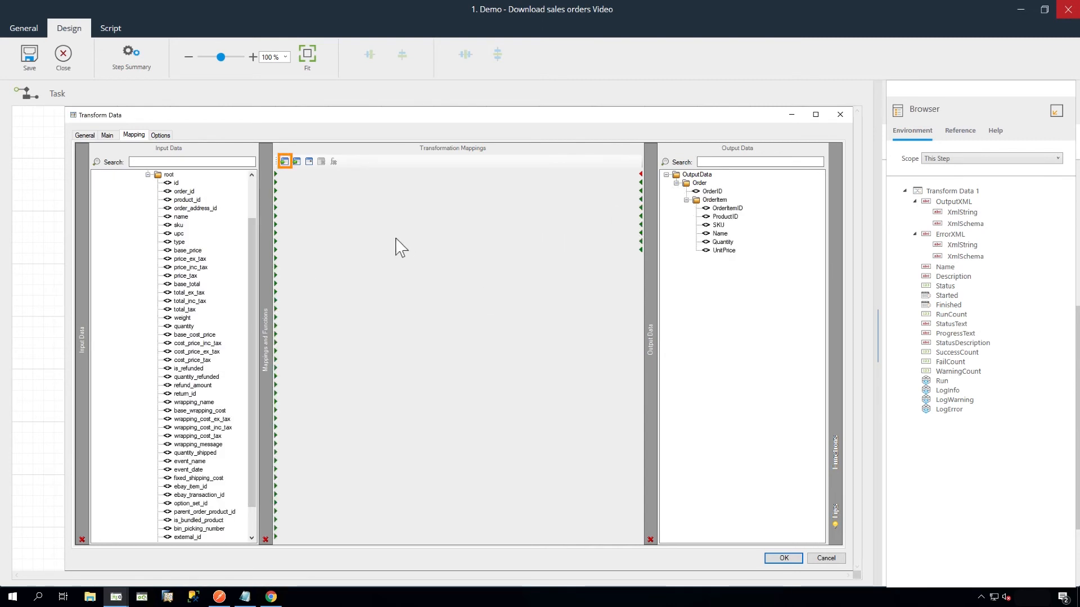
Import the mappings from BigCommerce Transform Order Products Mappings.dtlx, replacing the current ones, and accept the Transform Order Products step
left_click(285, 162)
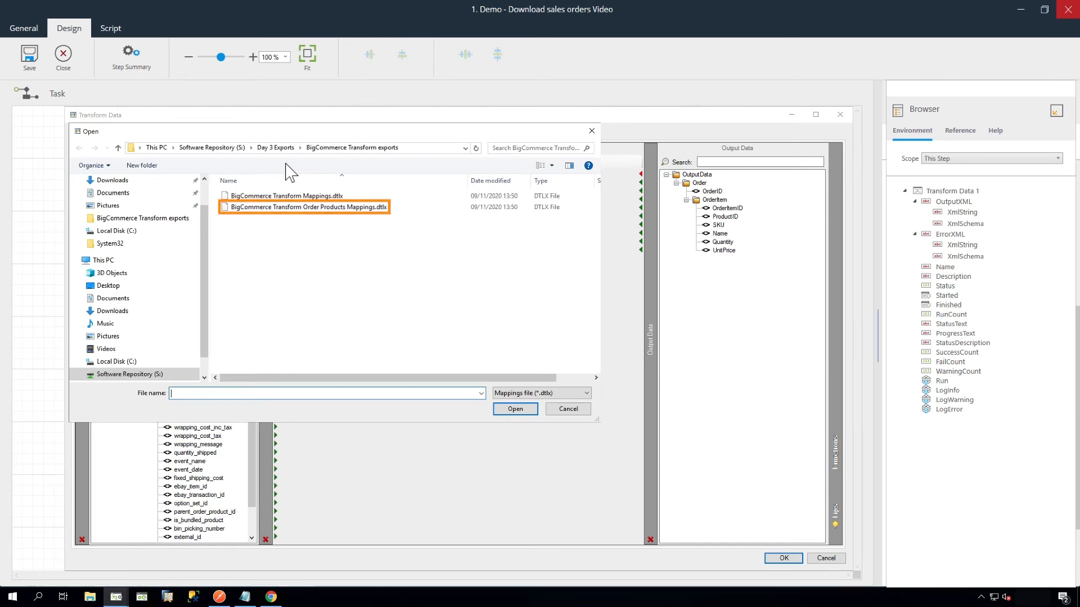
left_click(365, 207)
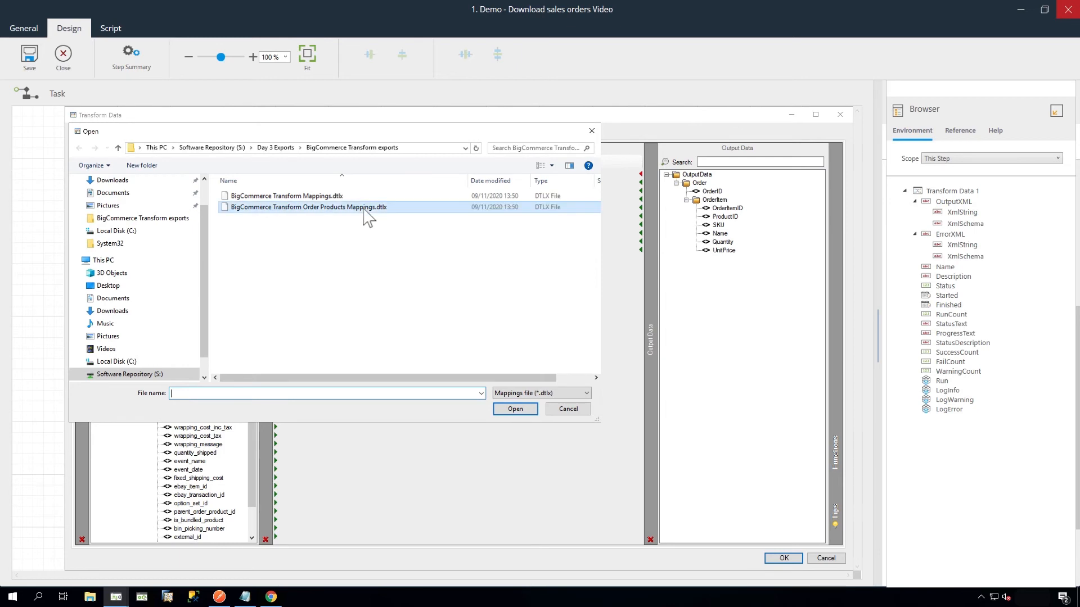
left_click(523, 409)
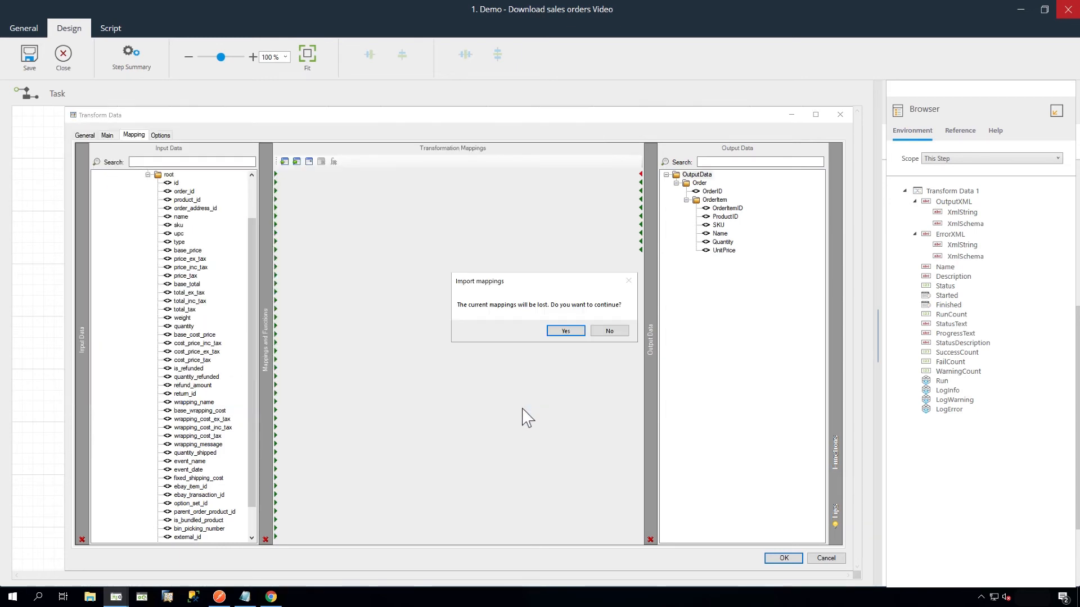
left_click(565, 332)
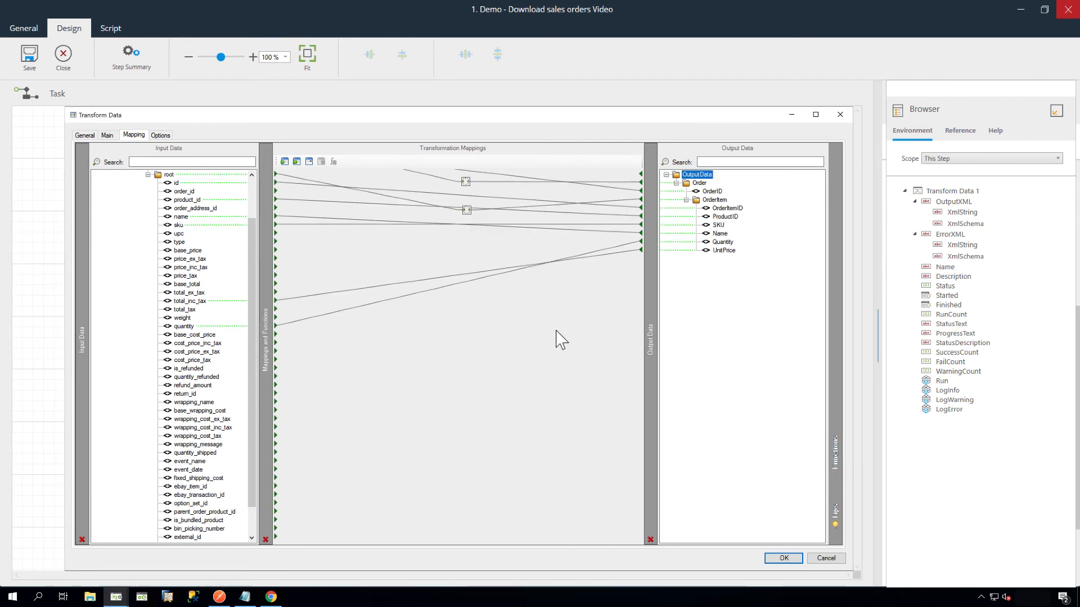
left_click_drag(253, 289, 254, 252)
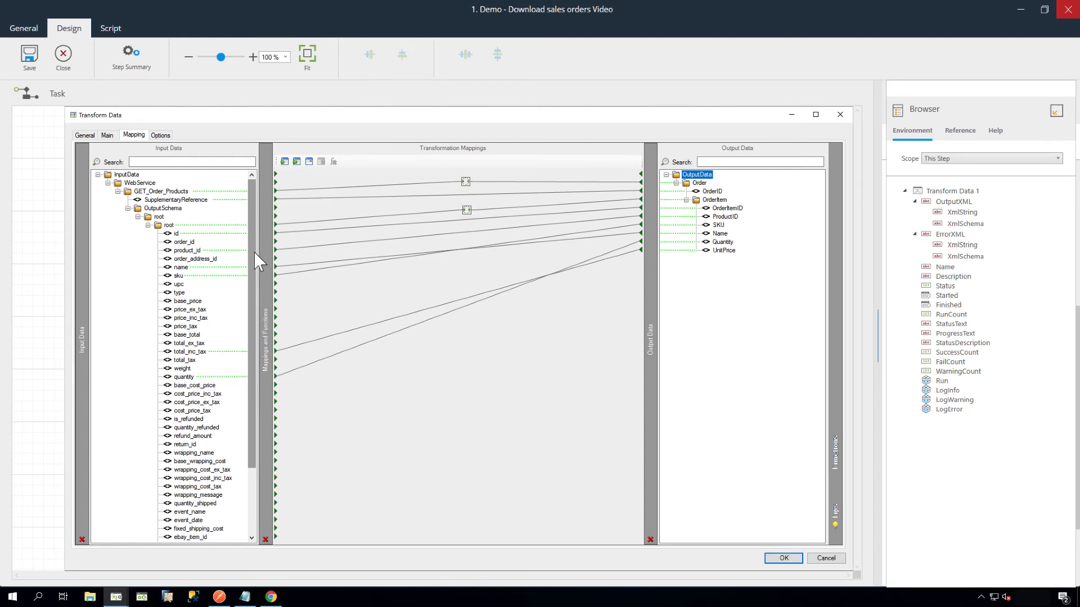
left_click(780, 557)
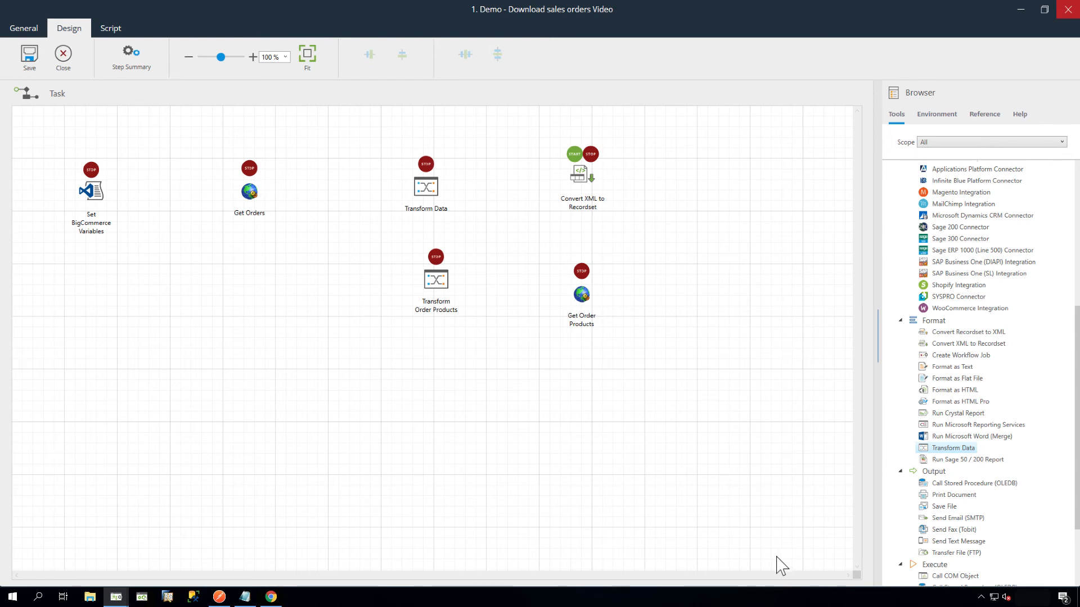
Add a Convert XML to Recordset step named Convert XML to Recordset Order Products, using Output XML from Transform Order Products as its data source
left_click(963, 344)
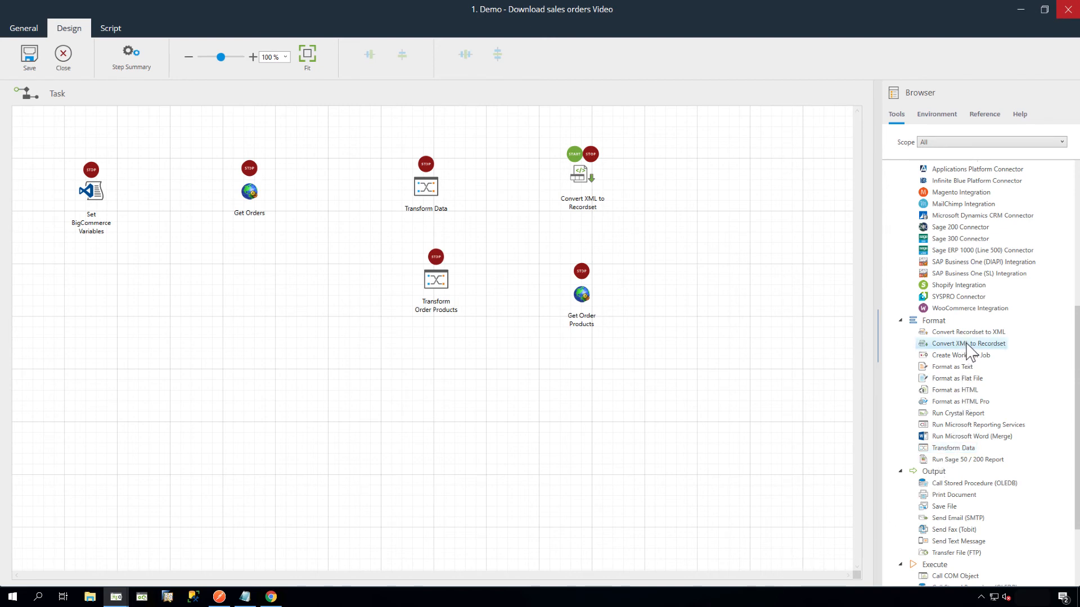
left_click_drag(967, 345, 284, 269)
left_click(350, 209)
type("Order Products")
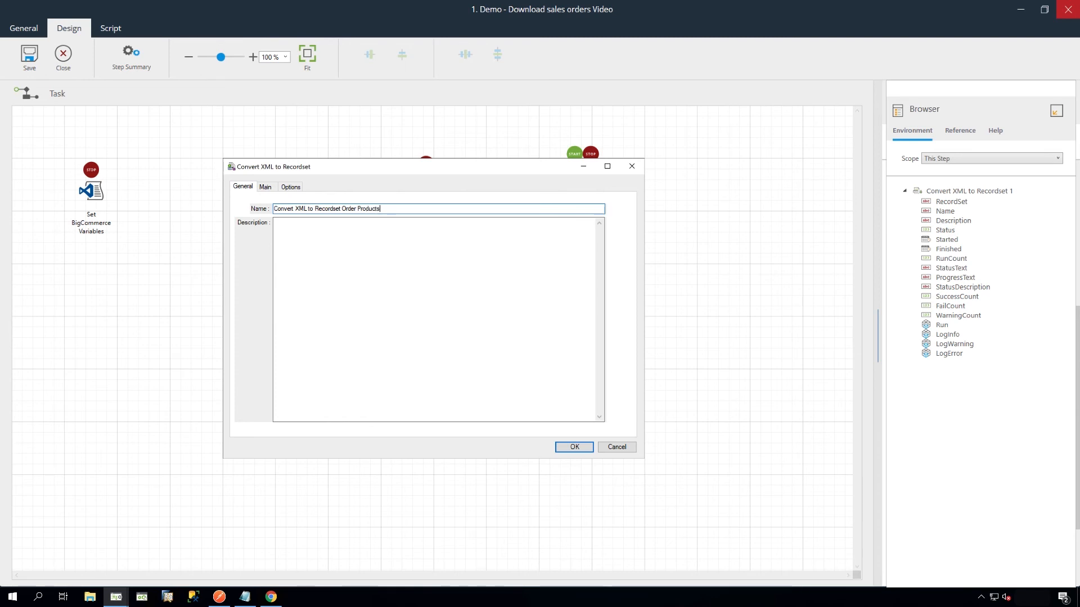
left_click(270, 188)
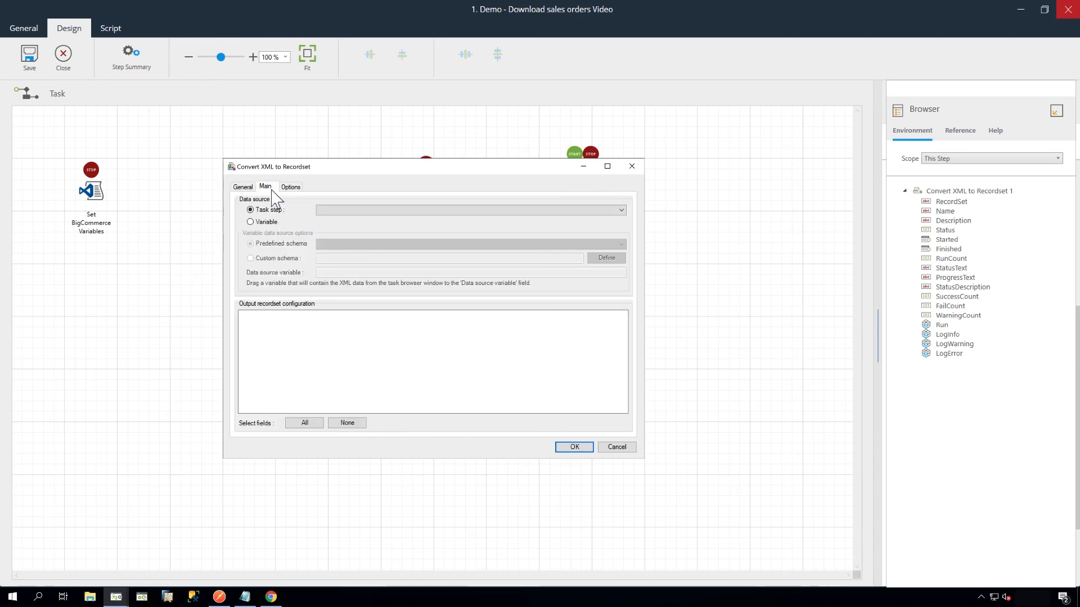
left_click(426, 210)
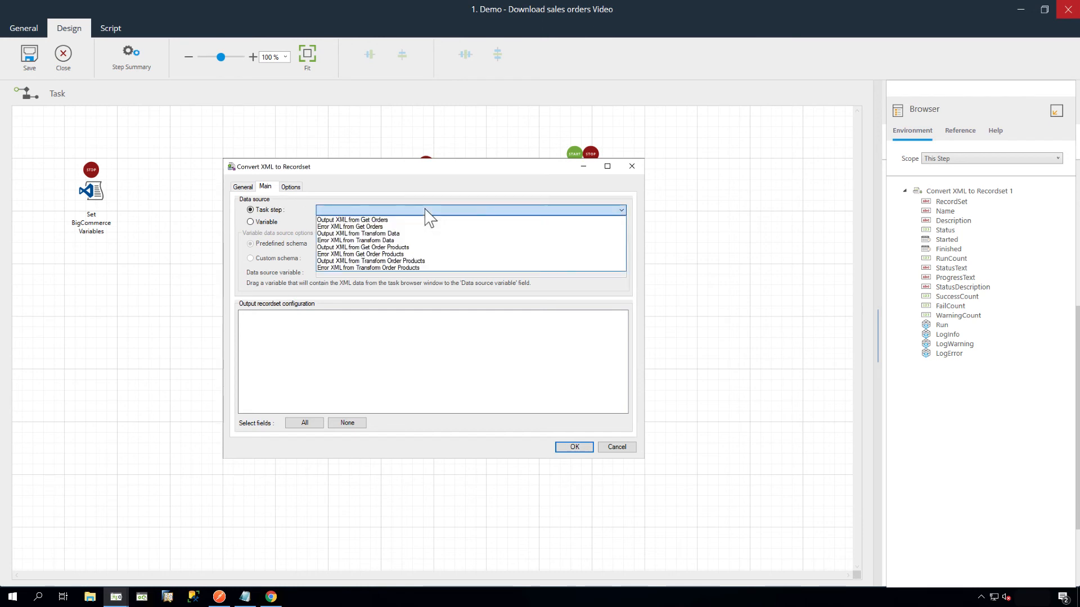
left_click(438, 262)
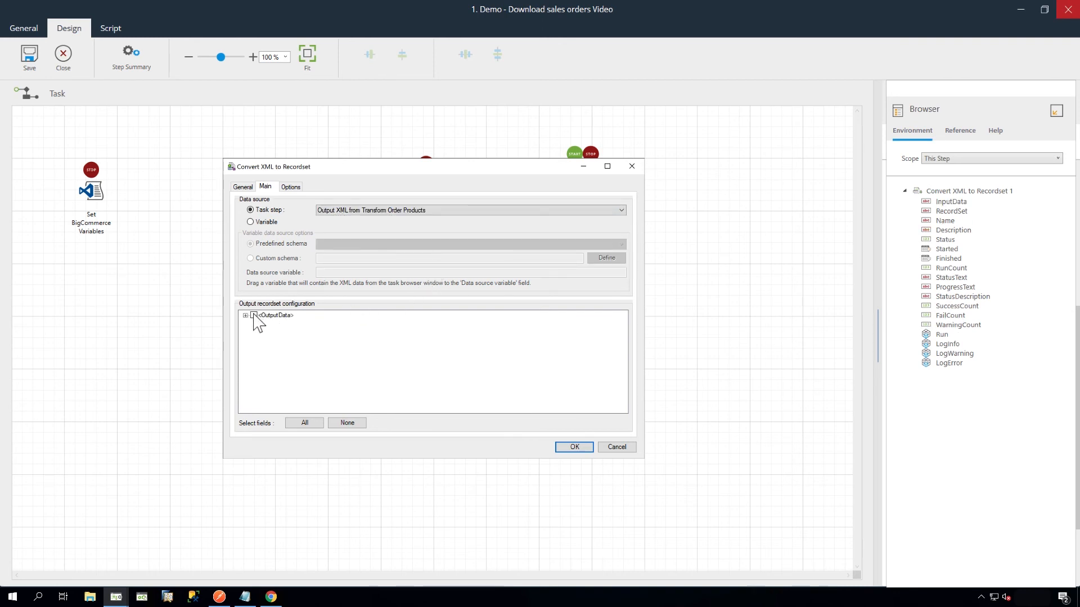
Select all fields for the output recordset, expand it down to the OrderItem fields, and accept the Convert XML to Recordset Order Products step
left_click(307, 423)
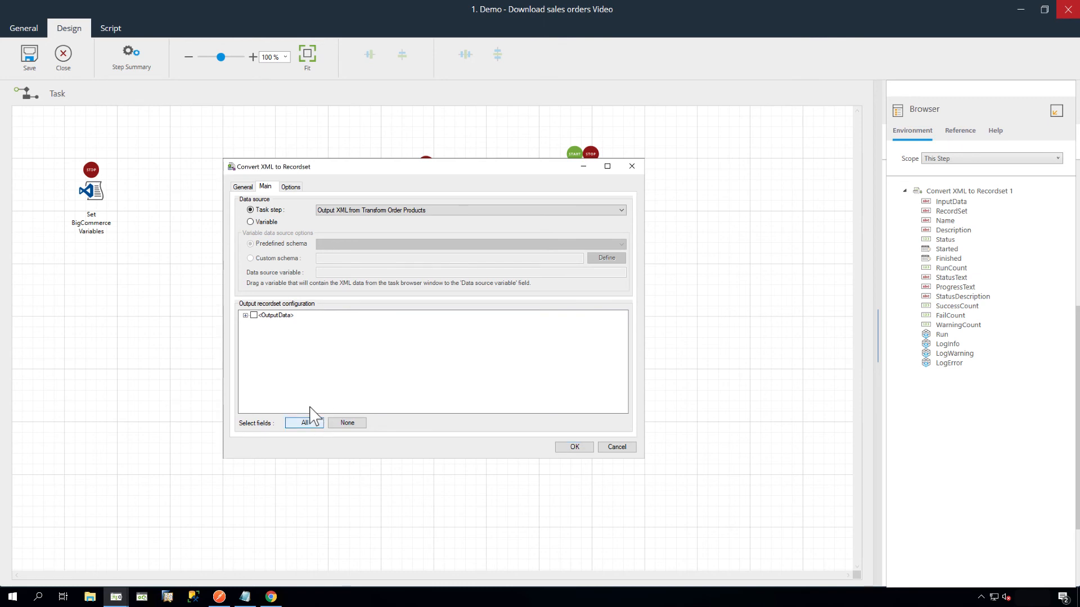
left_click(245, 315)
left_click(256, 323)
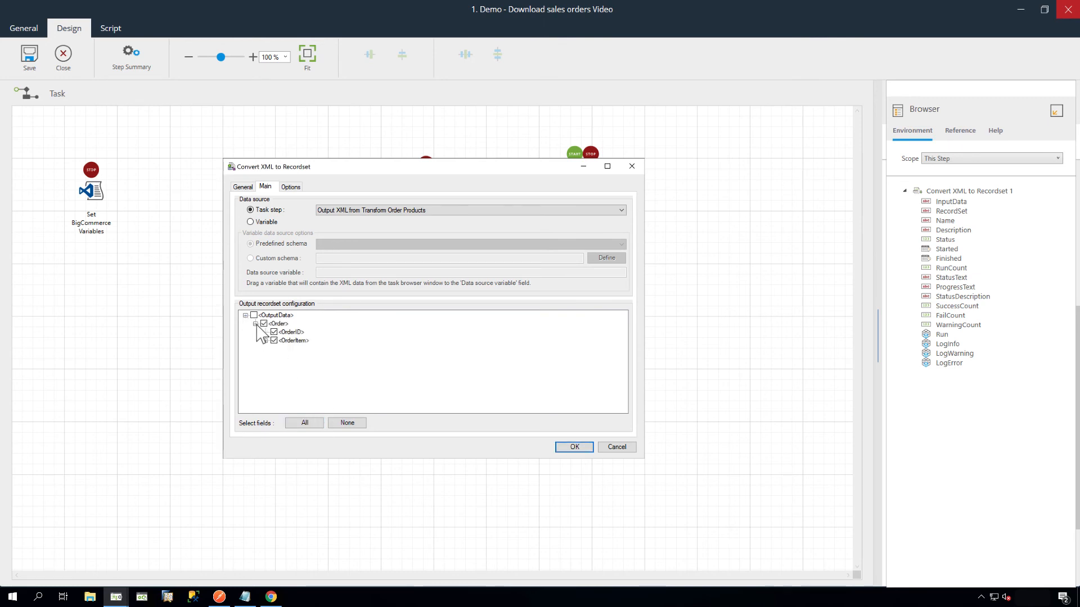
left_click(266, 340)
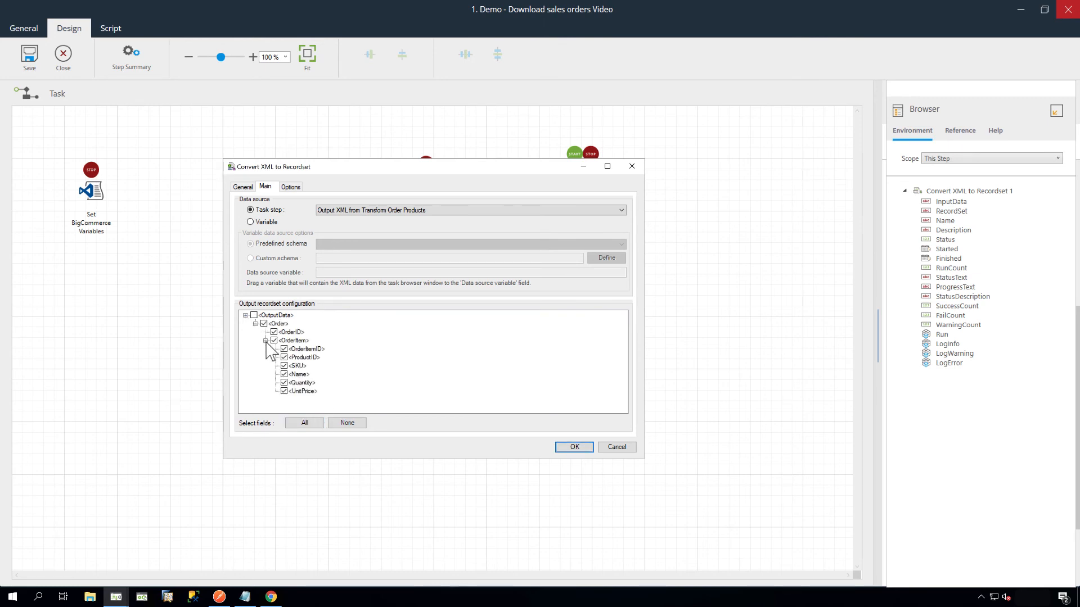
left_click(574, 447)
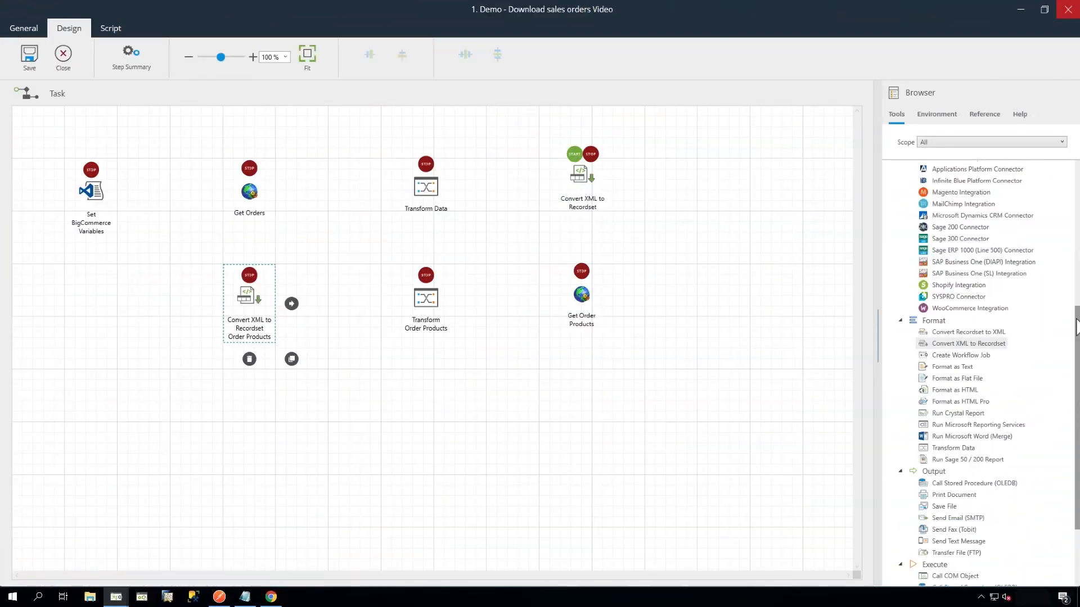
Add a Call Stored Procedure (OLEDB) step named Write Order Headers to Staging that uses the recordset results from Convert XML to Recordset
scroll(1075, 225, "up", 5)
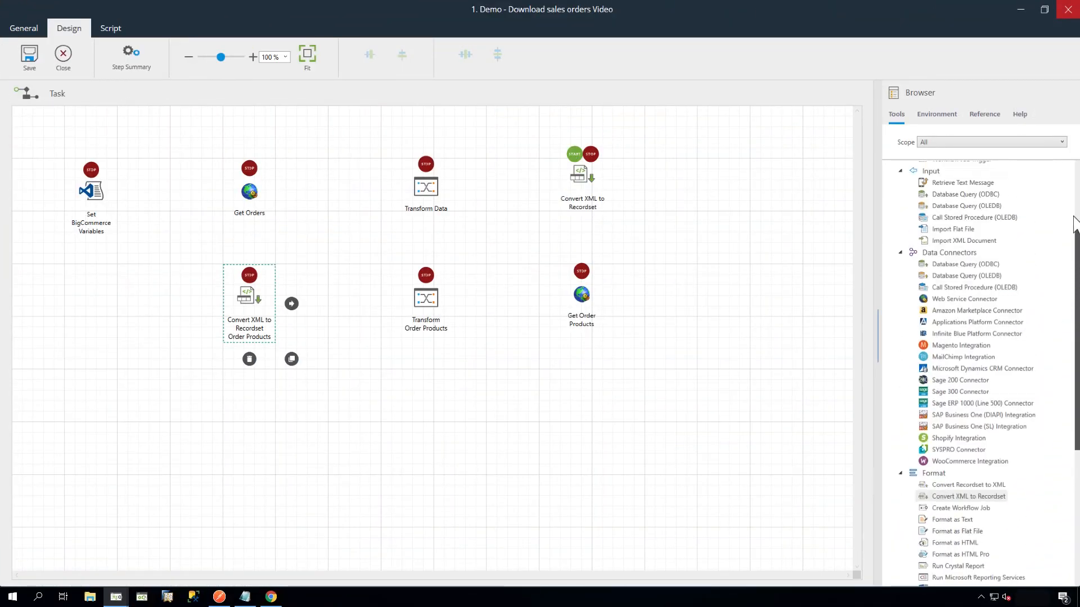
scroll(1075, 225, "up", 3)
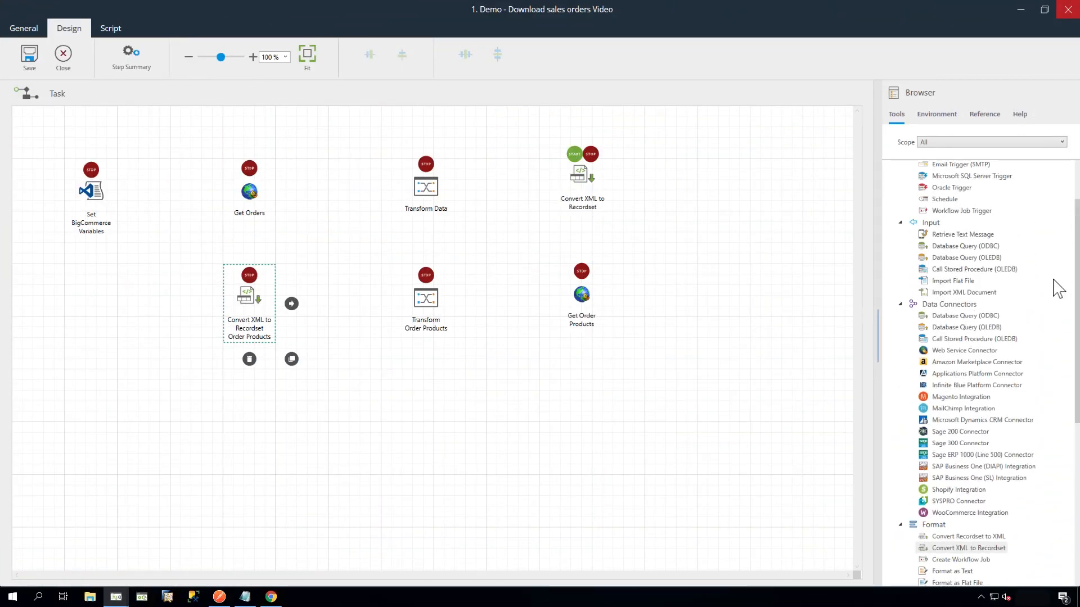
left_click(1003, 340)
left_click_drag(1003, 339, 91, 291)
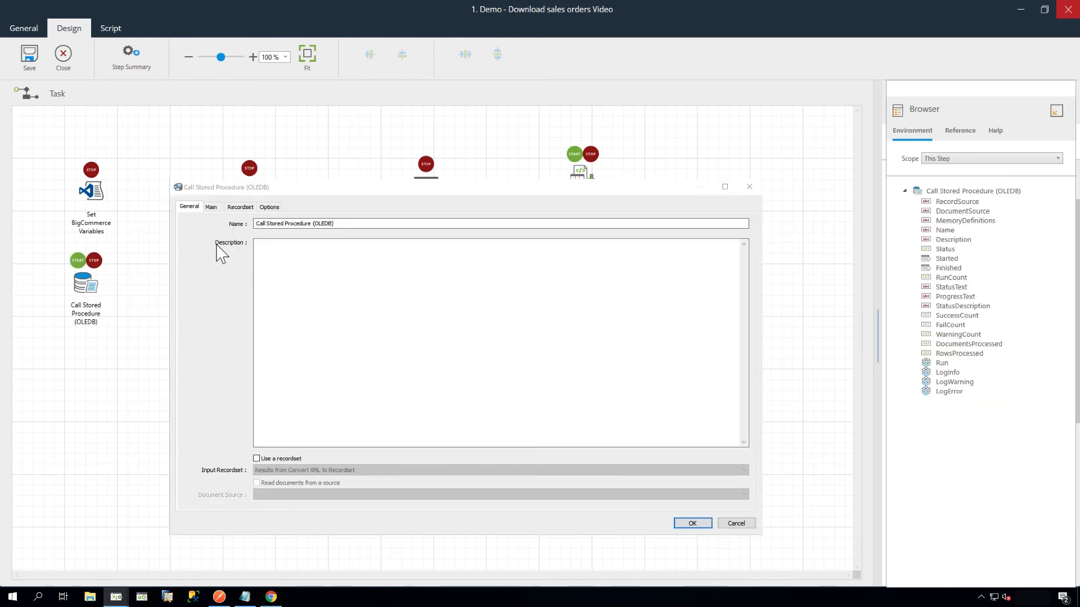
left_click_drag(354, 221, 239, 220)
type("Write Order Headers to Staging")
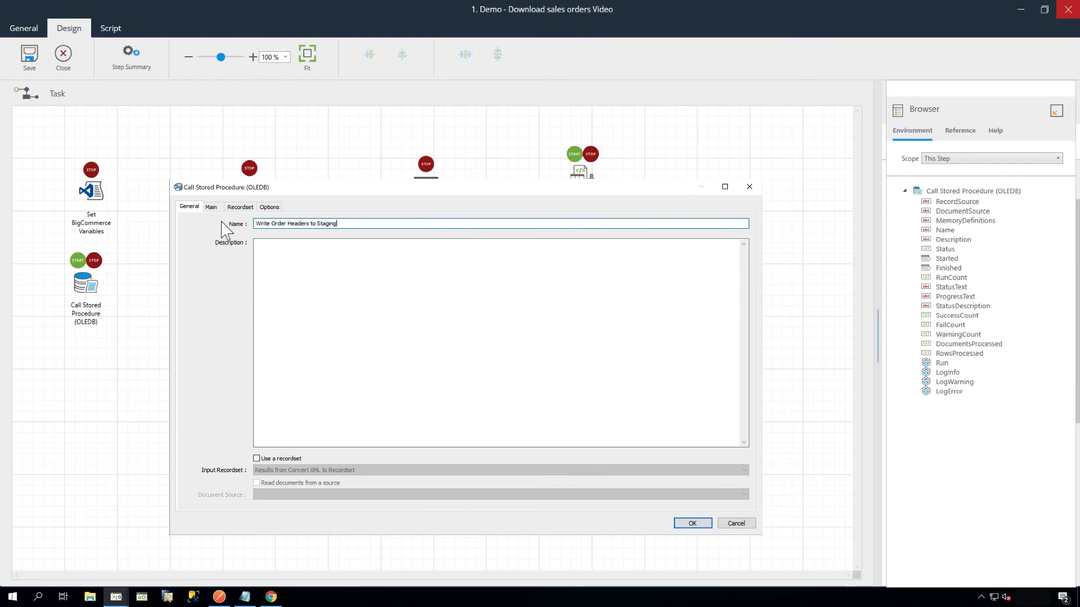
left_click(257, 459)
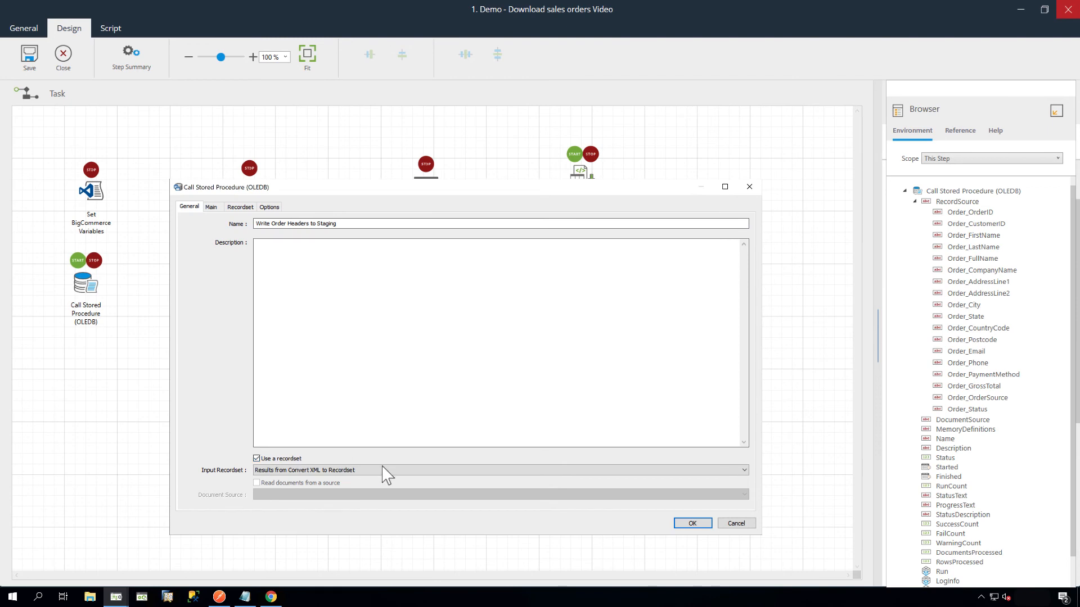
left_click(398, 470)
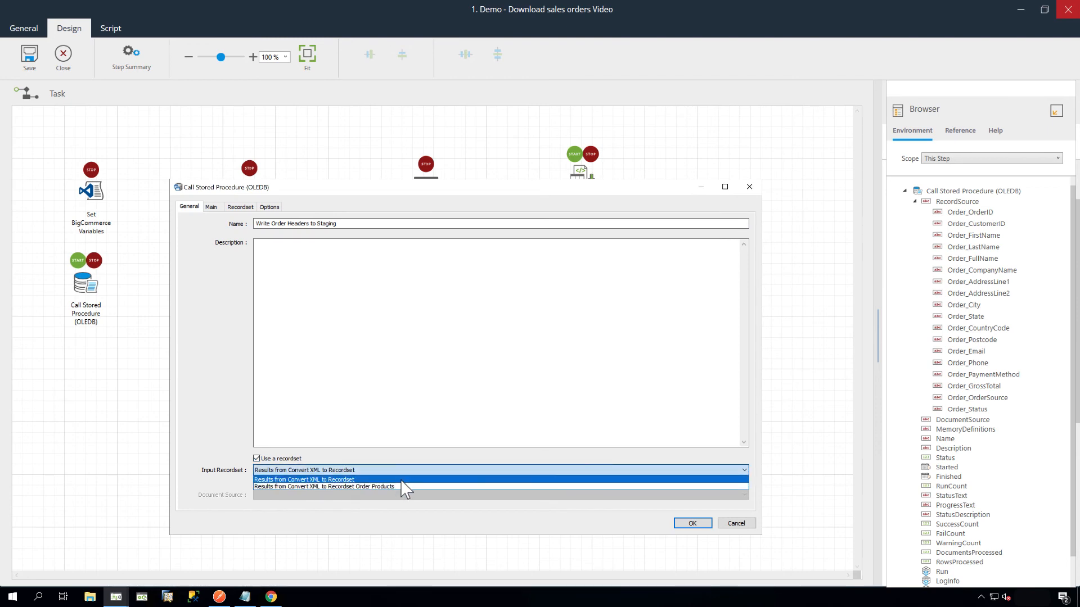
left_click(401, 479)
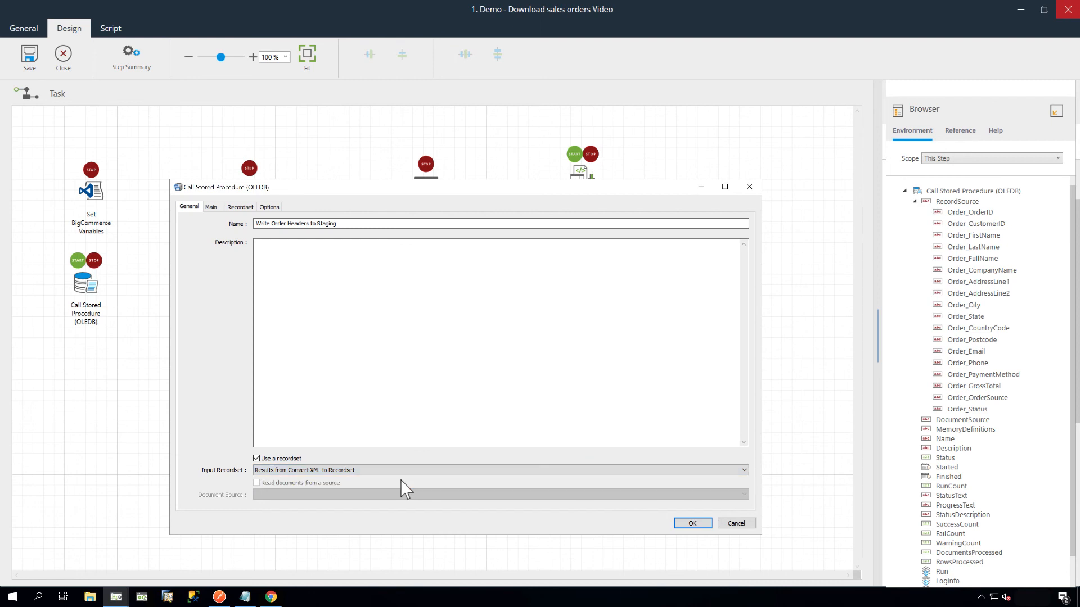
Use the B2CStagingDB v3.2 connection and select the dbo procedure sp_order_header_upsert for the order headers step
left_click(212, 207)
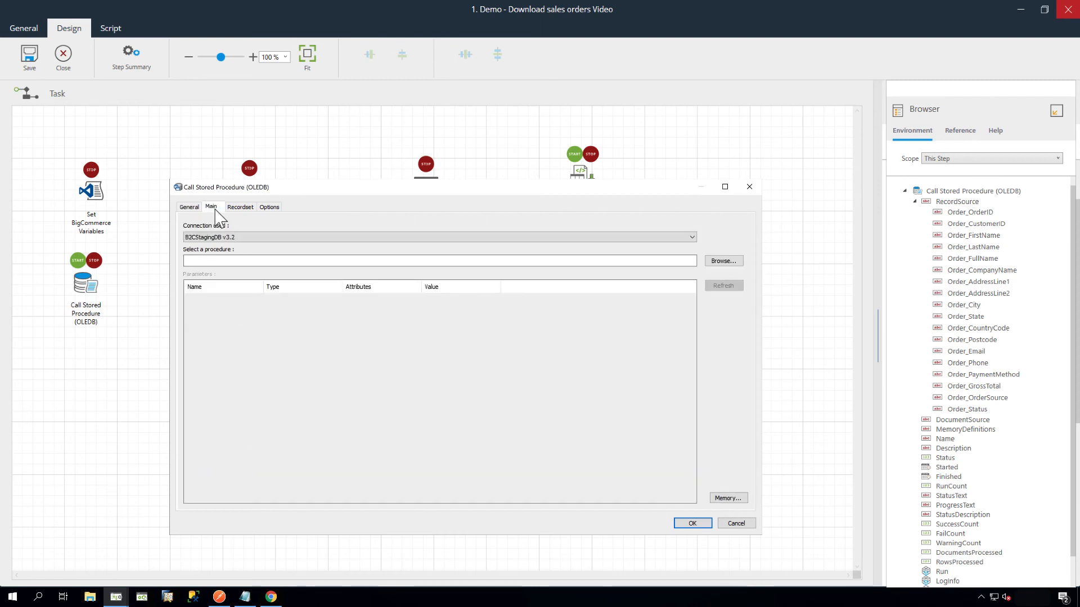
left_click(410, 237)
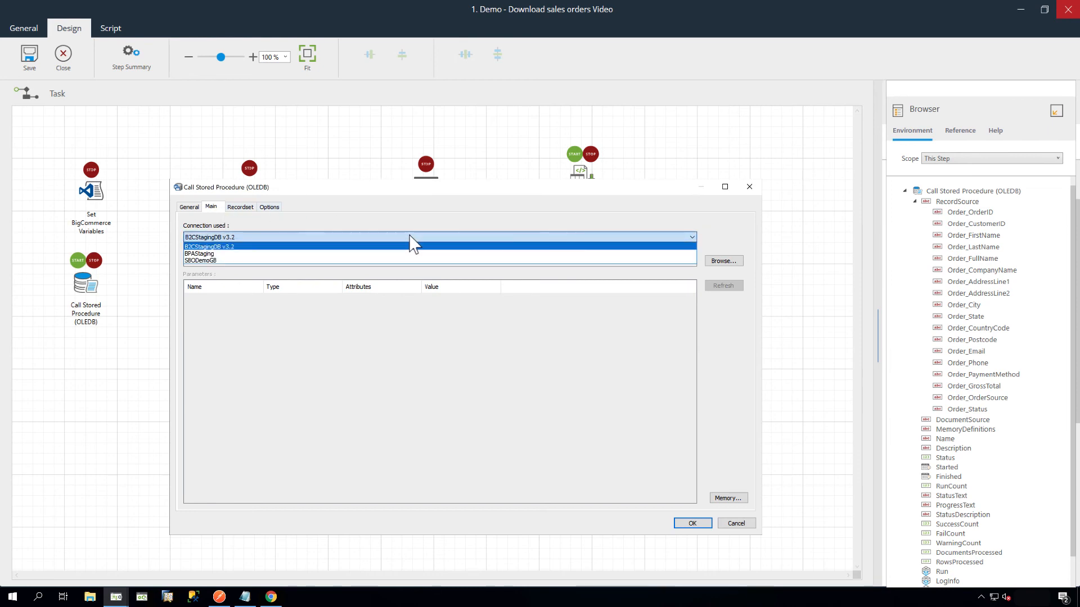
left_click(414, 246)
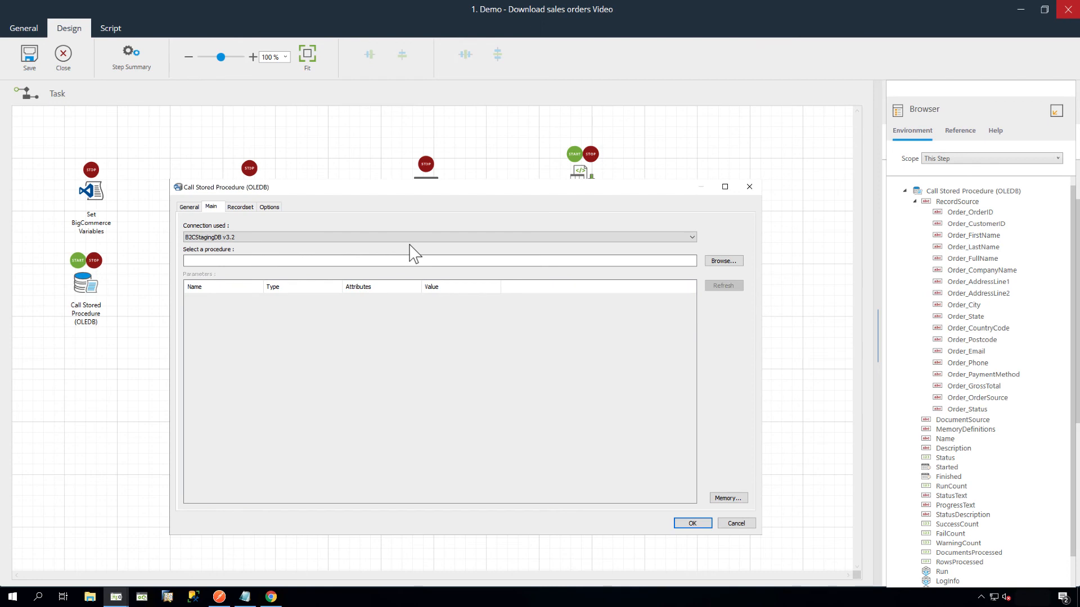
left_click(719, 260)
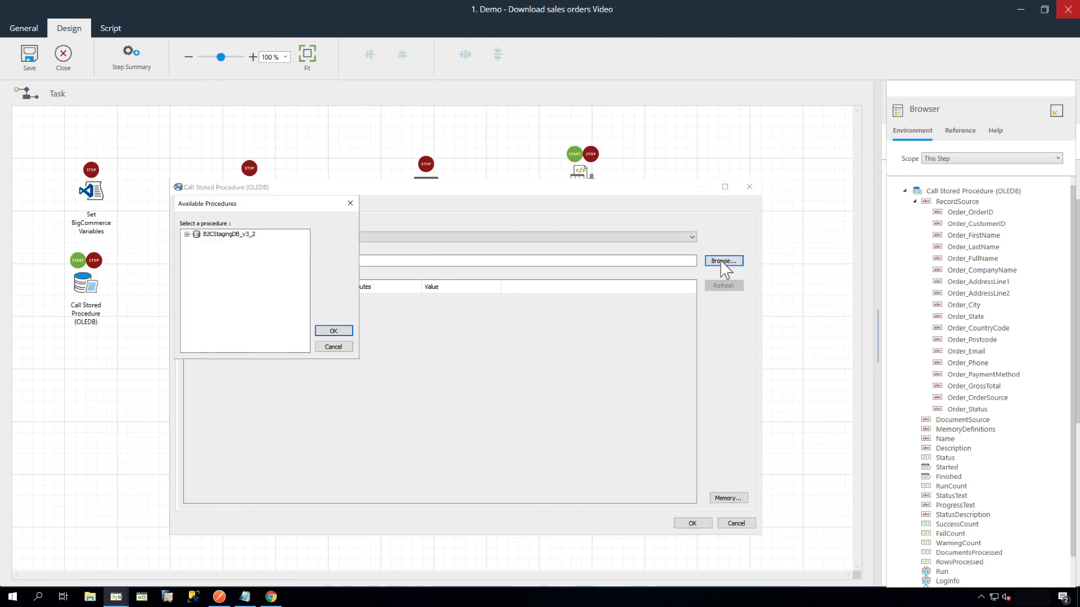
left_click(187, 234)
left_click(196, 242)
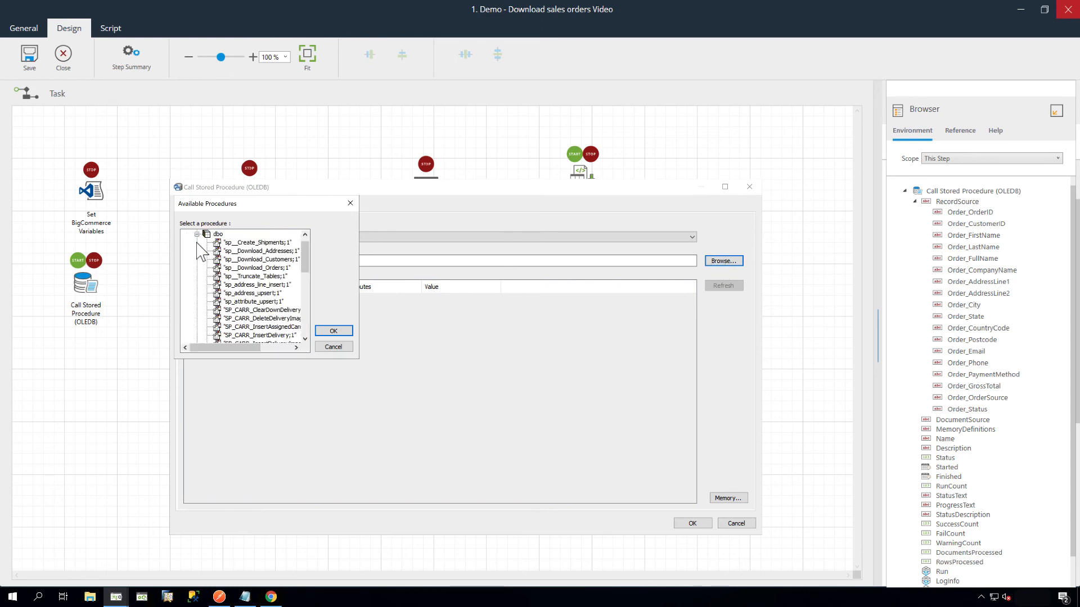
left_click_drag(357, 358, 520, 419)
left_click_drag(470, 330, 466, 414)
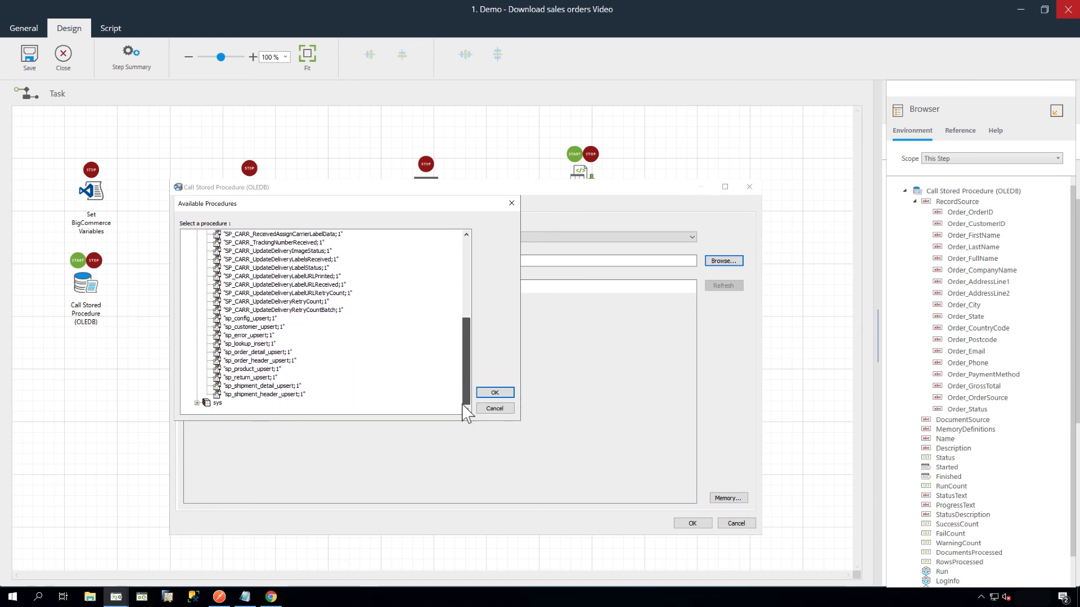
left_click(270, 361)
left_click(495, 394)
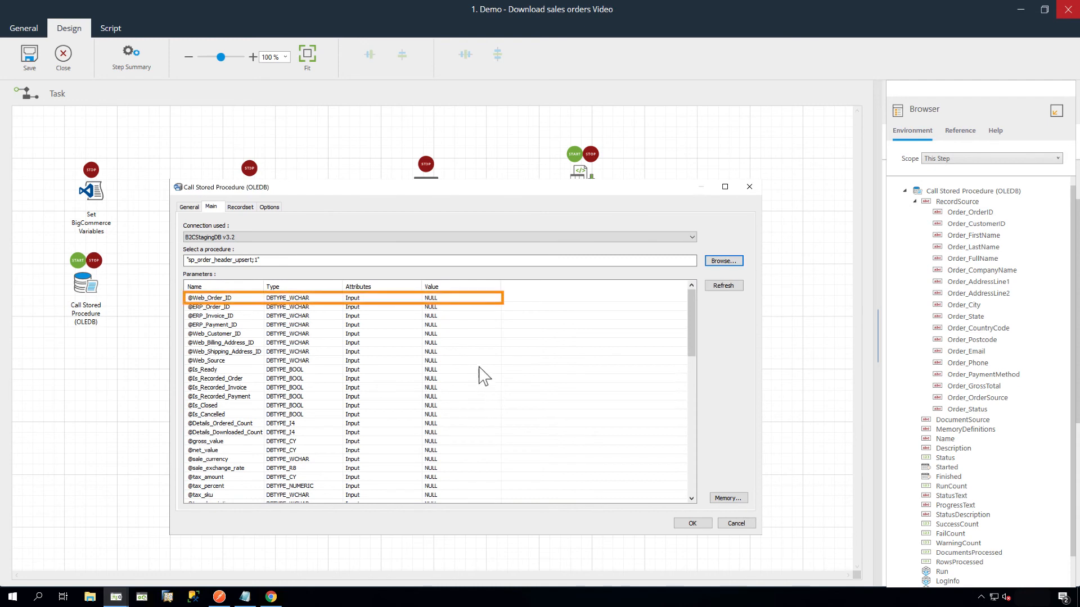
left_click(445, 298)
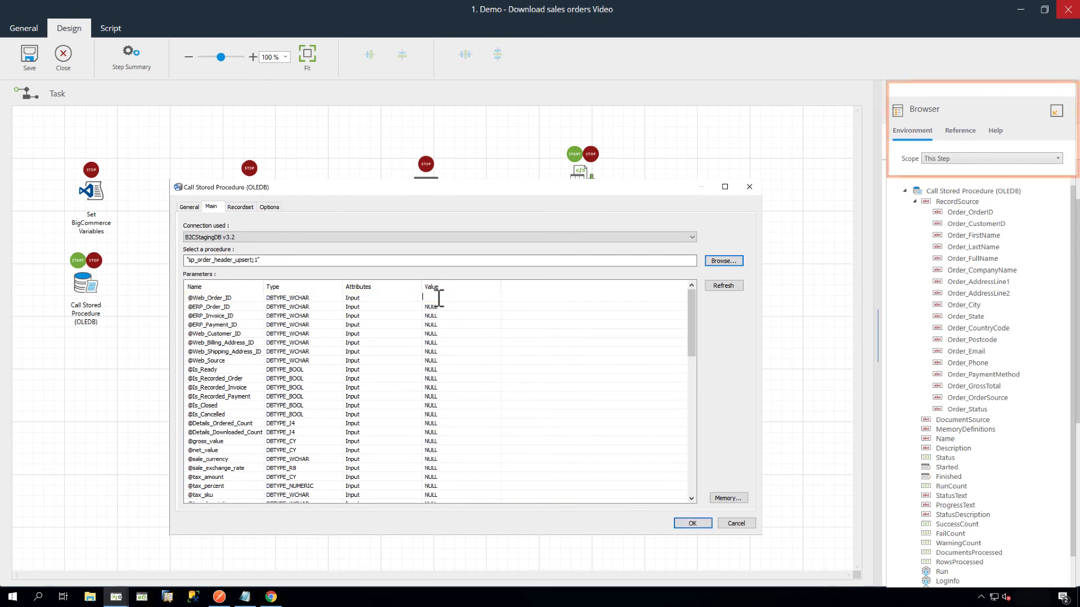
left_click(961, 159)
left_click(961, 160)
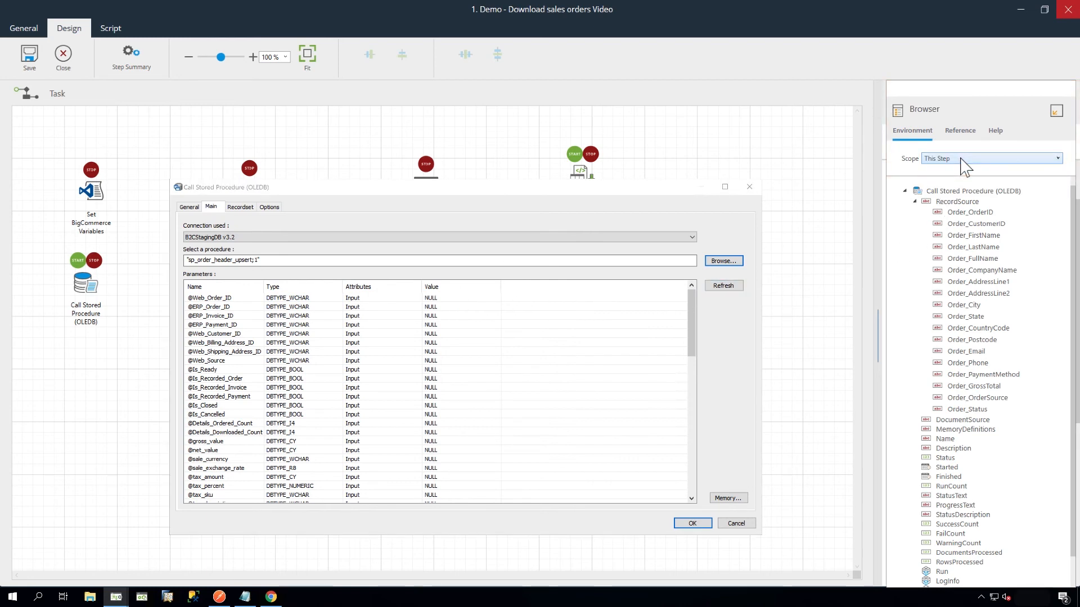
left_click(987, 214)
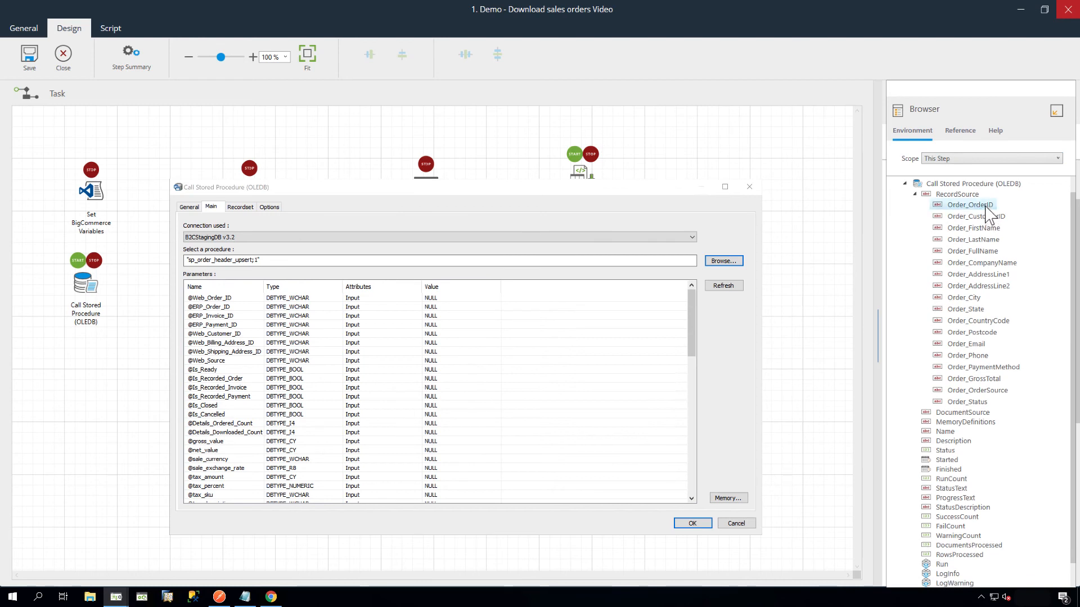
left_click_drag(986, 206, 488, 300)
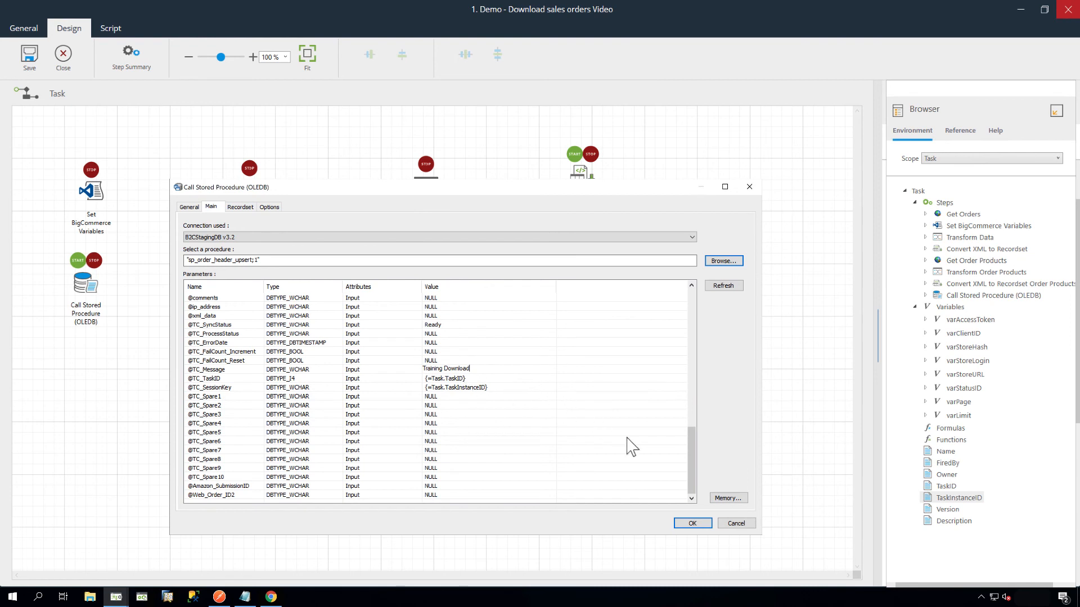
left_click(695, 524)
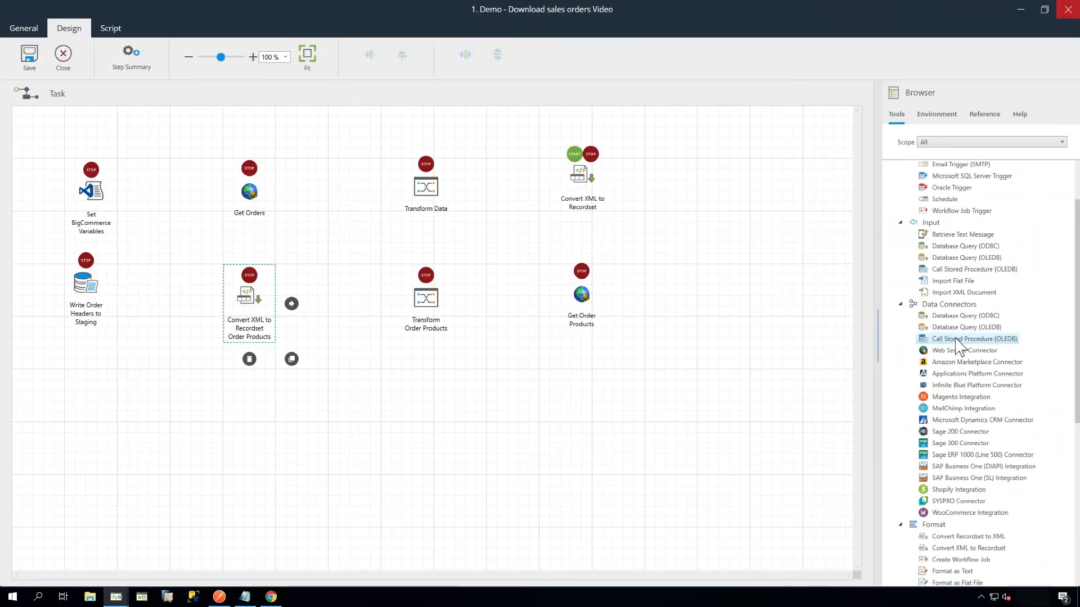
Add a Call Stored Procedure (OLEDB) step named Write Order Products to Staging that uses the results from Convert XML to Recordset Order Products
left_click_drag(956, 341, 87, 415)
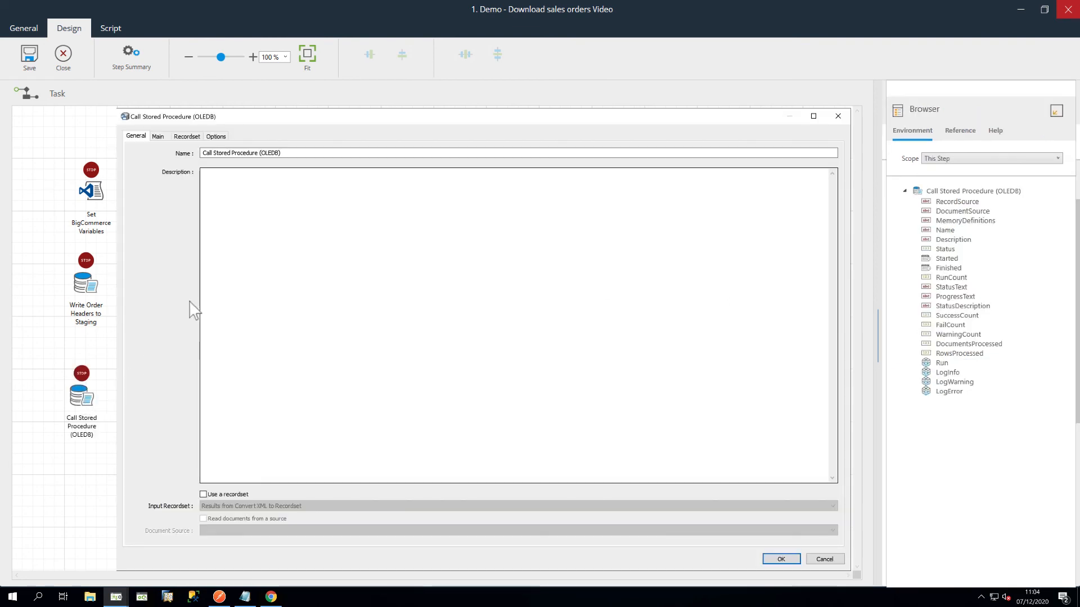
left_click_drag(308, 154, 201, 154)
type("W")
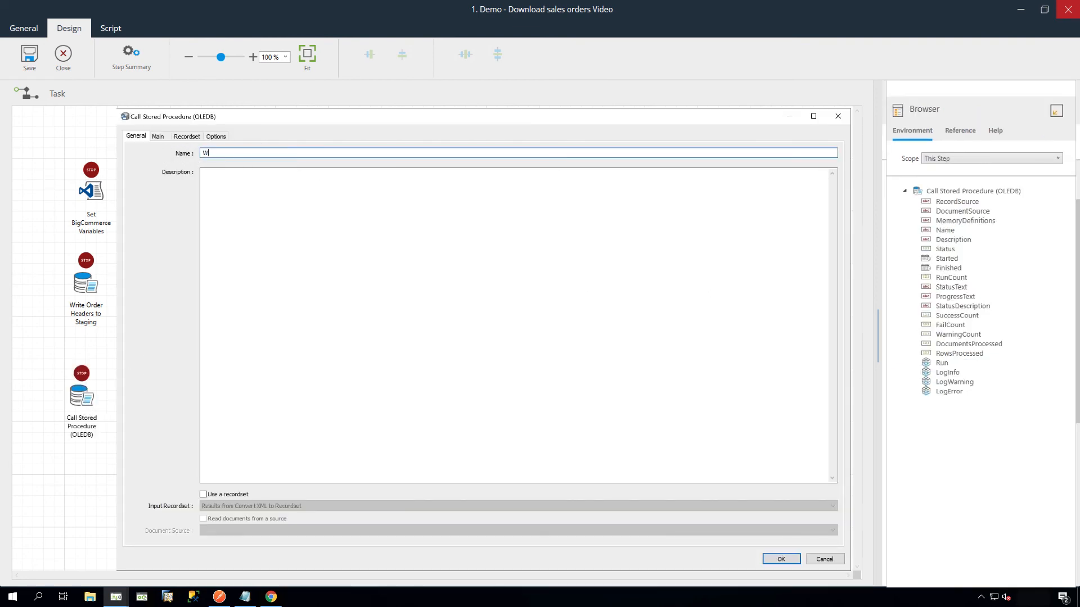
type("rite Order Products to Staging")
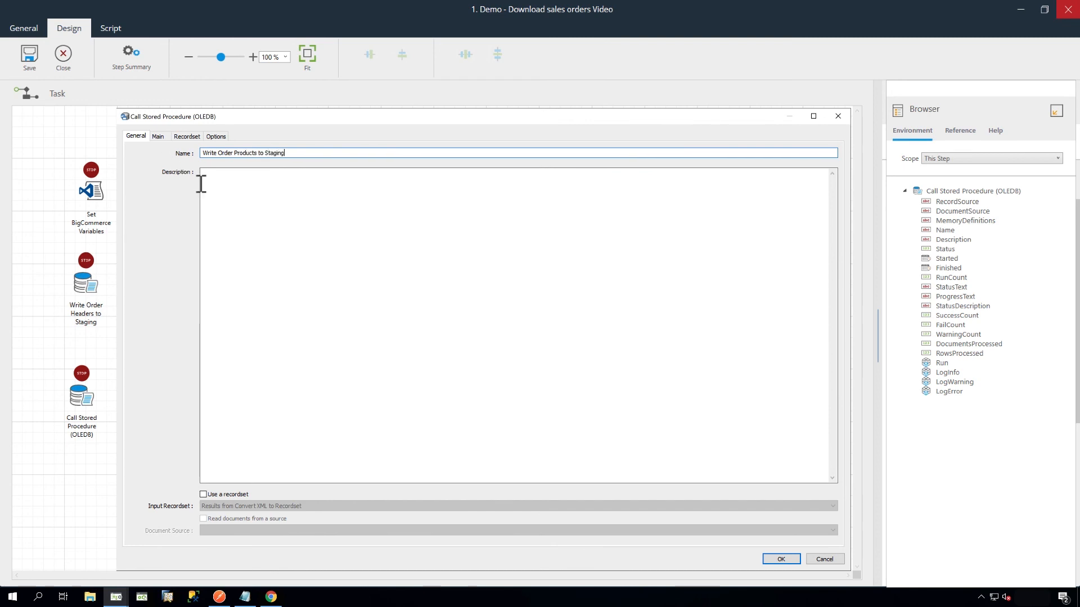
left_click(204, 495)
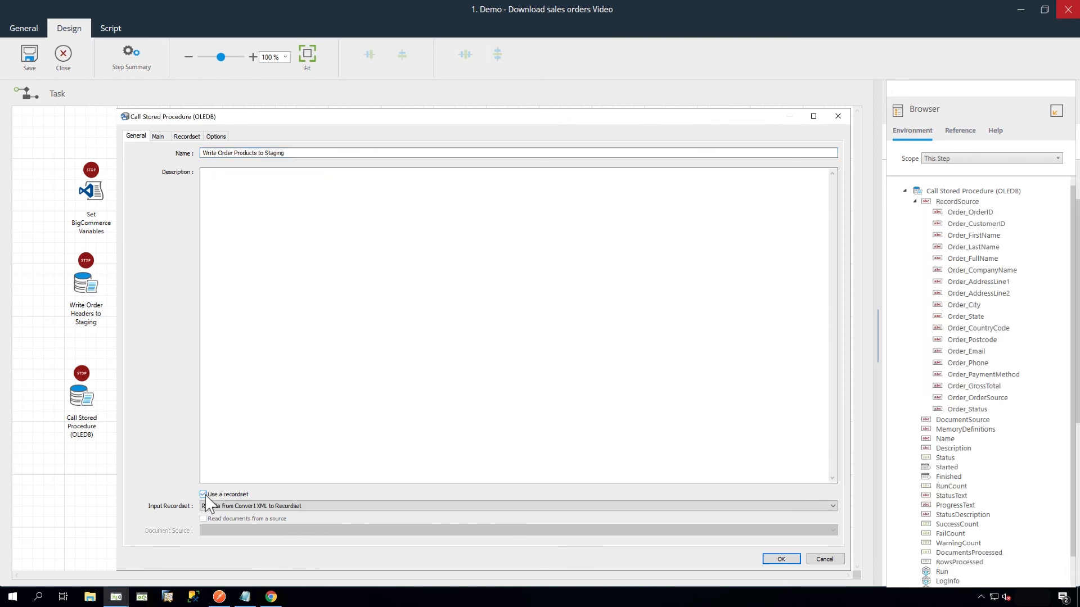
left_click(346, 507)
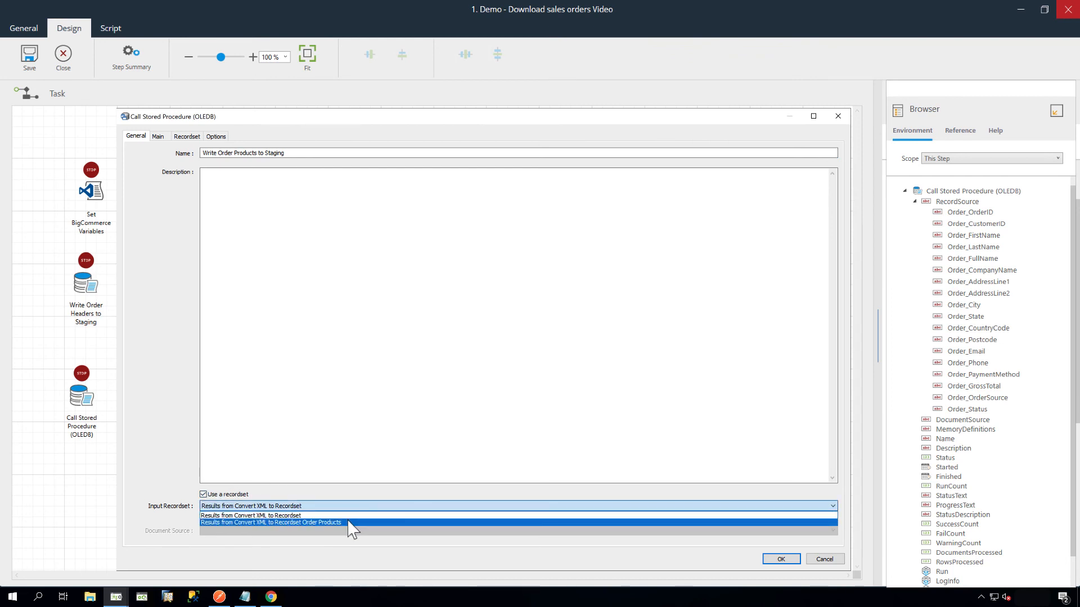
left_click(349, 523)
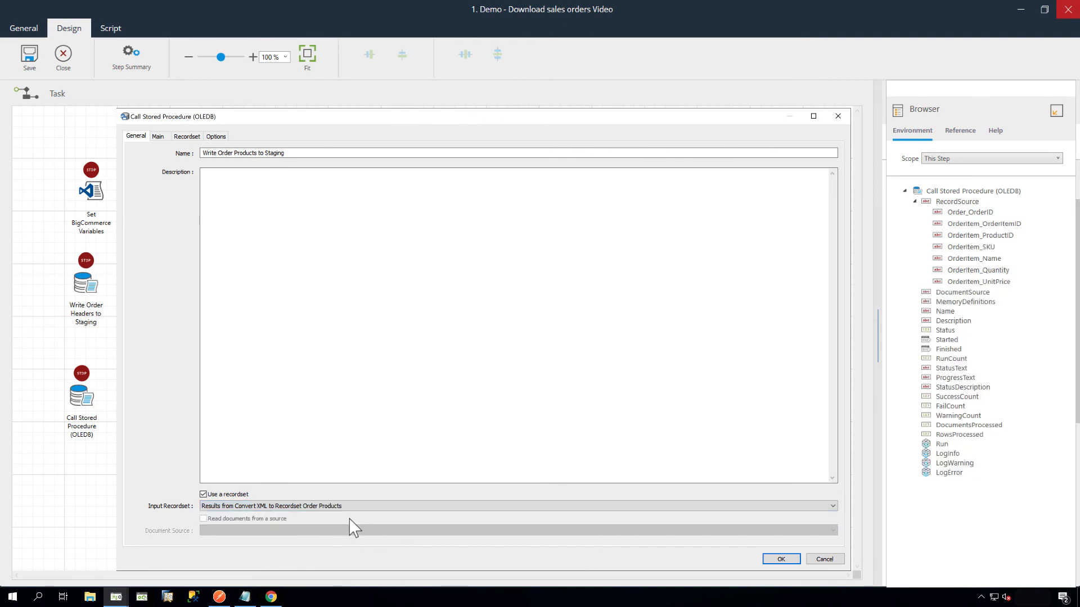
Use the B2CStagingDB v3.2 connection and select the dbo procedure sp_order_detail_upsert for the order products step
left_click(157, 137)
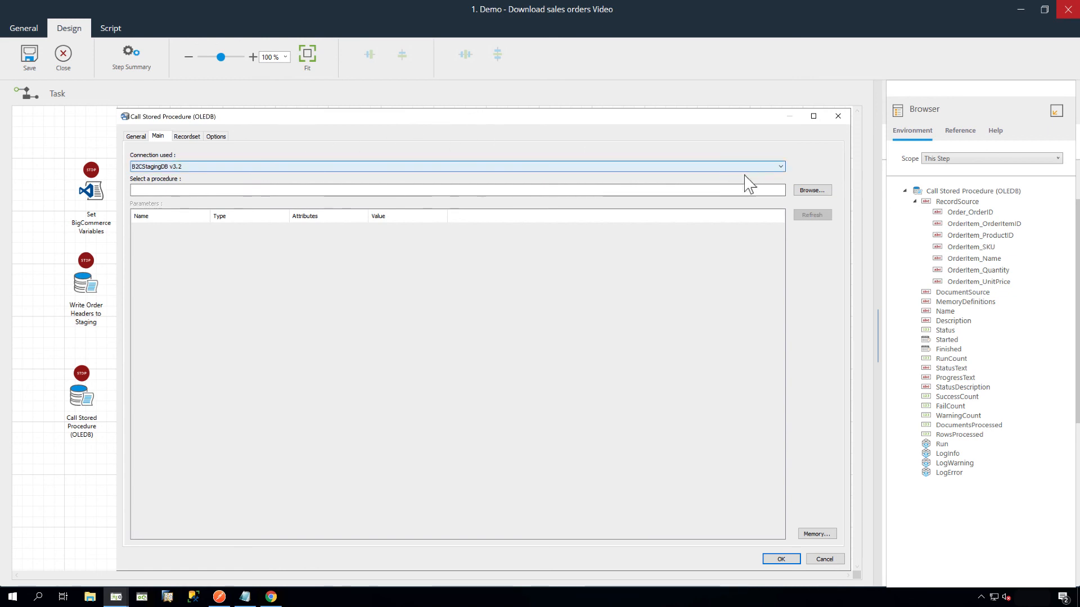
left_click(805, 191)
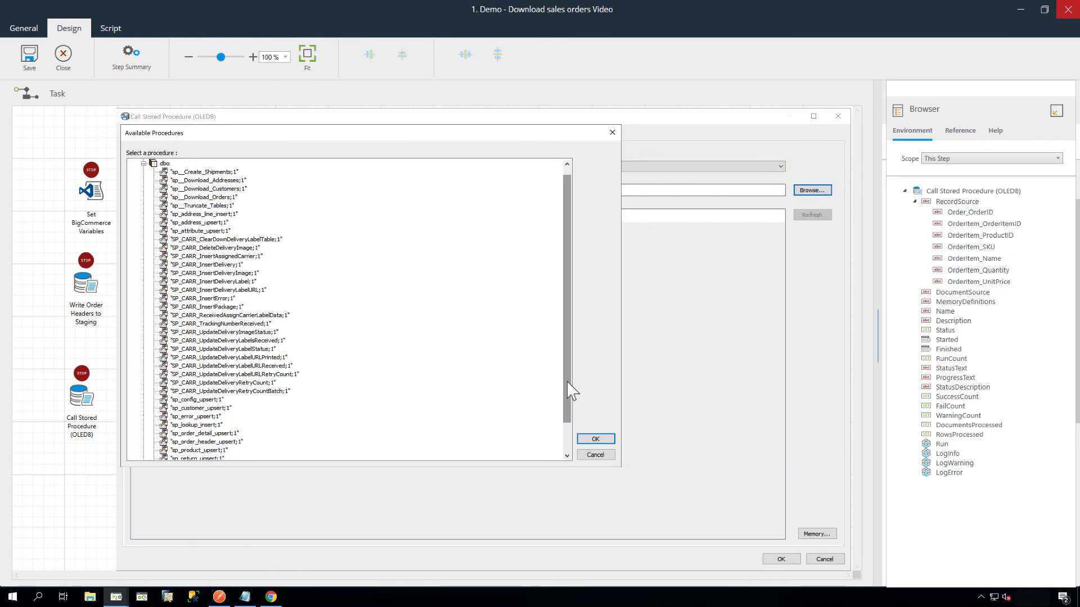
left_click_drag(568, 387, 568, 414)
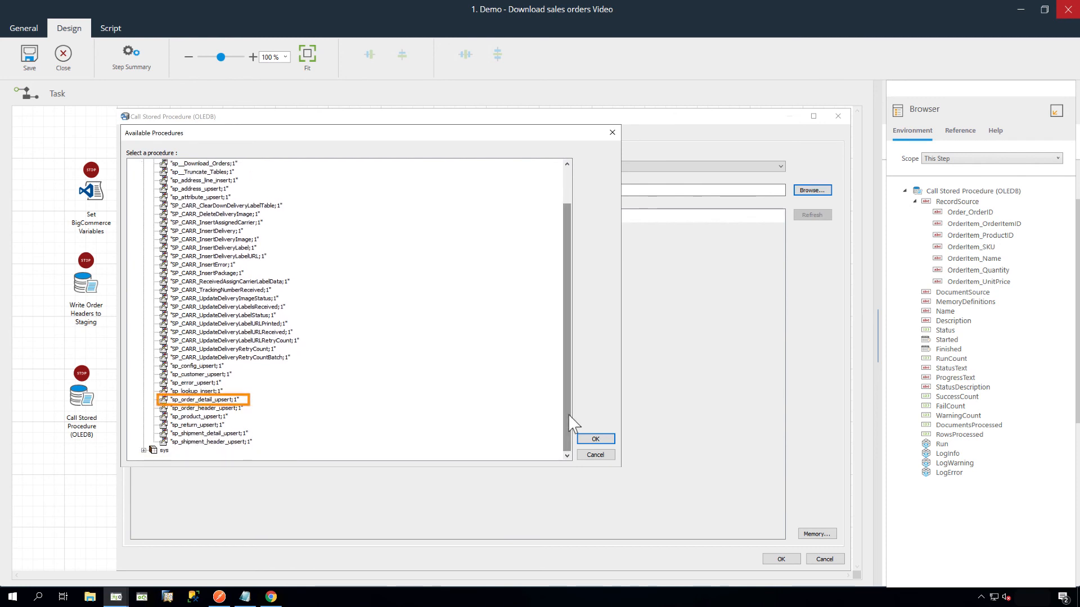
left_click(209, 400)
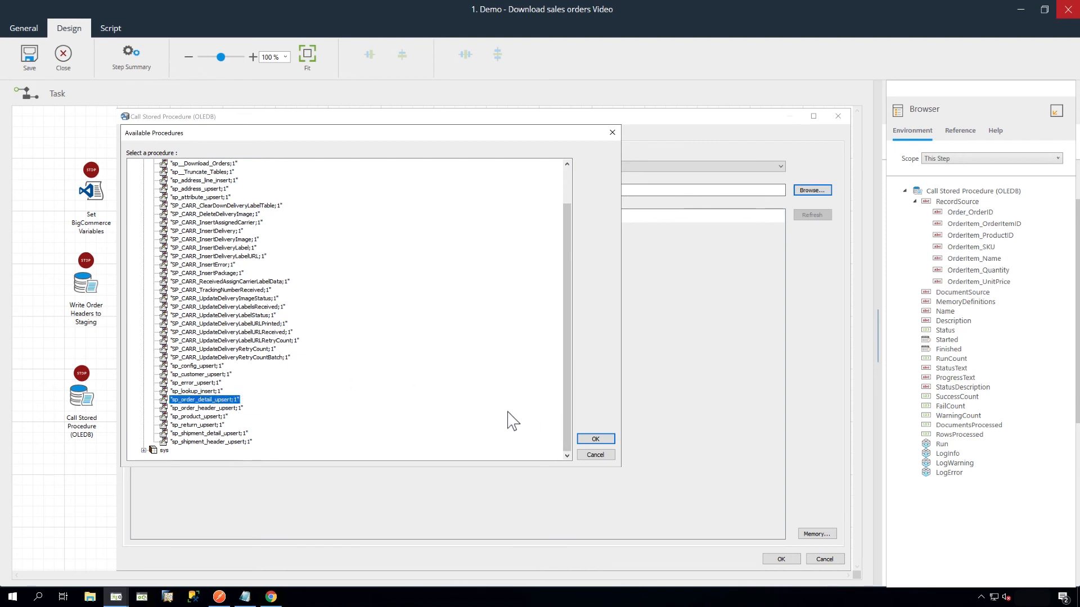
left_click(595, 439)
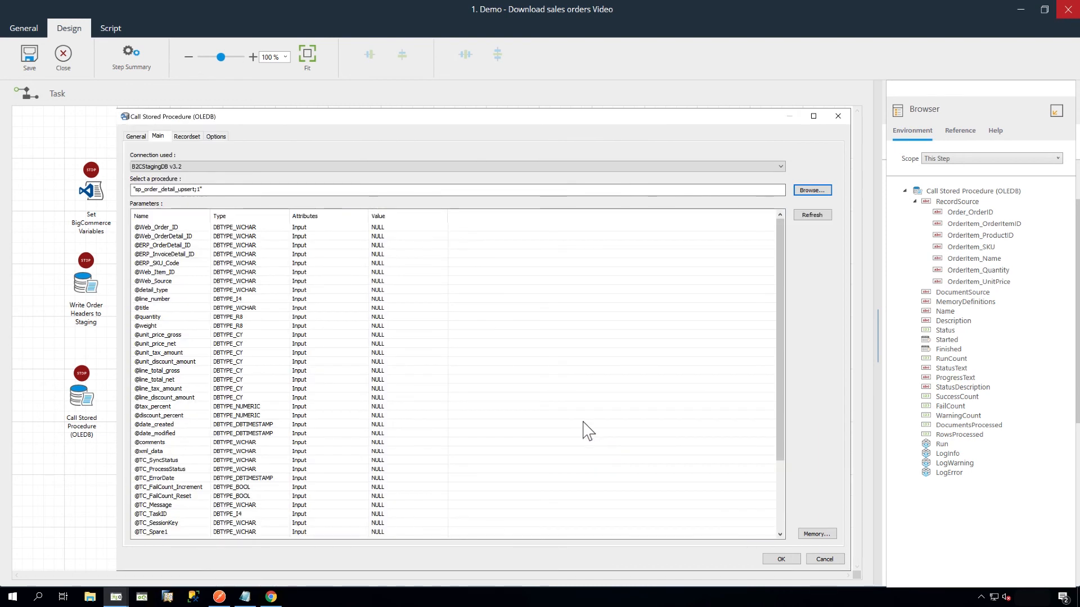
left_click(388, 226)
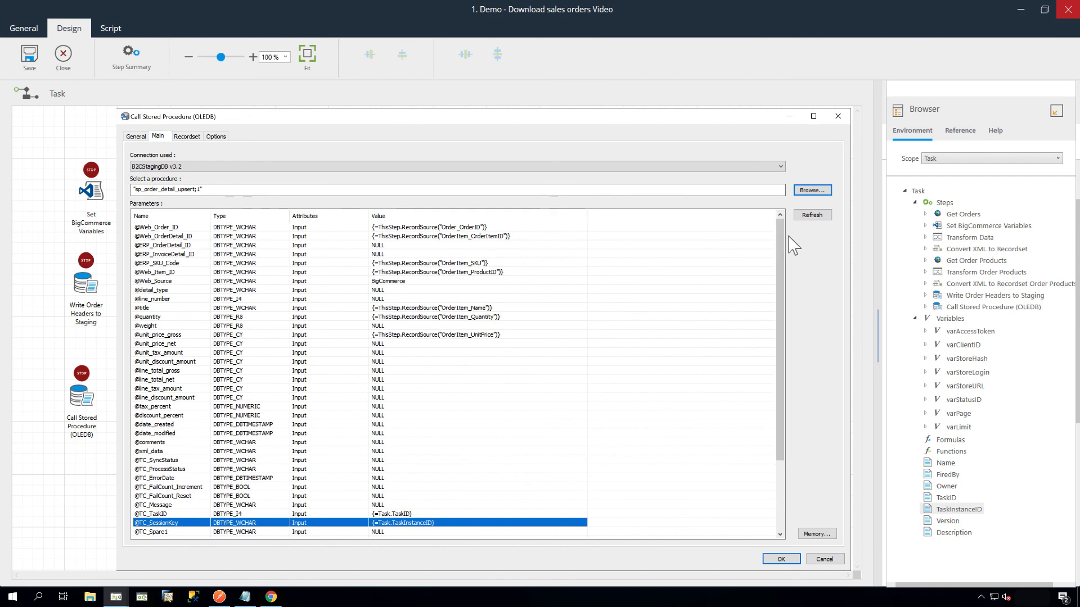
left_click(798, 559)
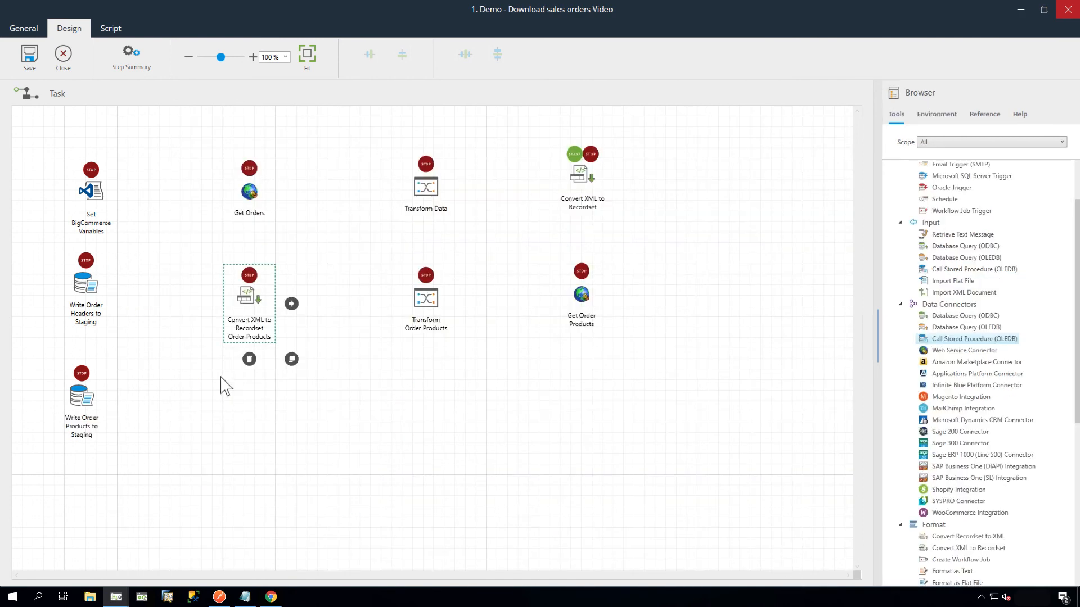
Arrange and link the steps in sequence from Set BigCommerce Variables through to Write Order Products to Staging, and save and close the task
left_click_drag(83, 283, 86, 298)
left_click_drag(98, 206, 562, 194)
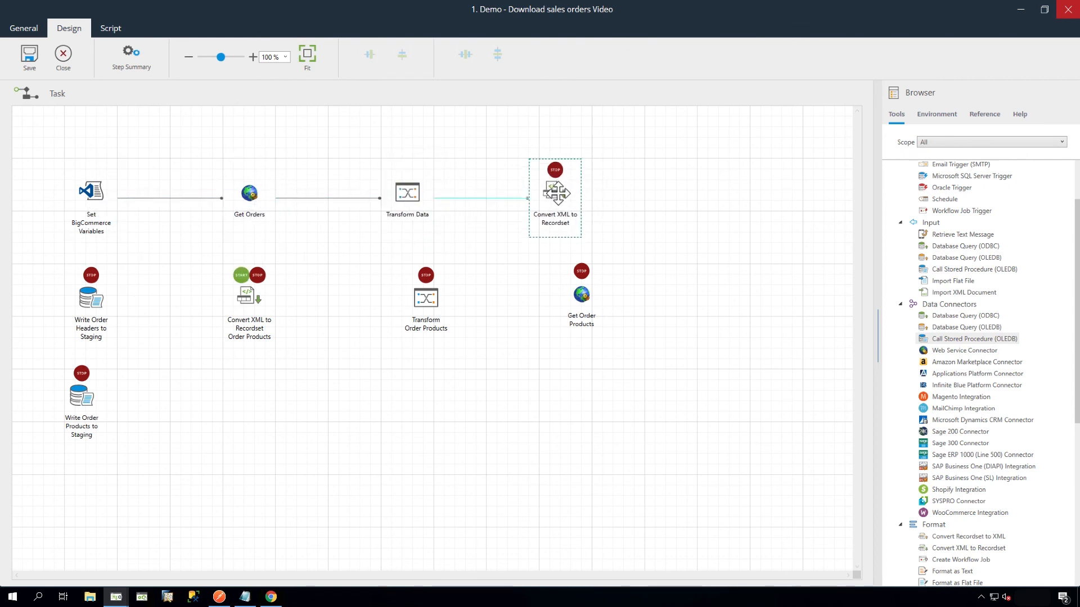
left_click_drag(582, 294, 567, 323)
mouse_move(566, 252)
left_mouse_down()
mouse_move(569, 332)
mouse_move(431, 303)
left_mouse_up()
mouse_move(425, 298)
left_mouse_down()
mouse_move(428, 319)
mouse_move(407, 319)
mouse_move(254, 301)
left_mouse_up()
left_click_drag(250, 299, 250, 320)
left_click_drag(292, 324, 100, 308)
left_click_drag(91, 358, 93, 461)
left_click_drag(91, 305, 91, 325)
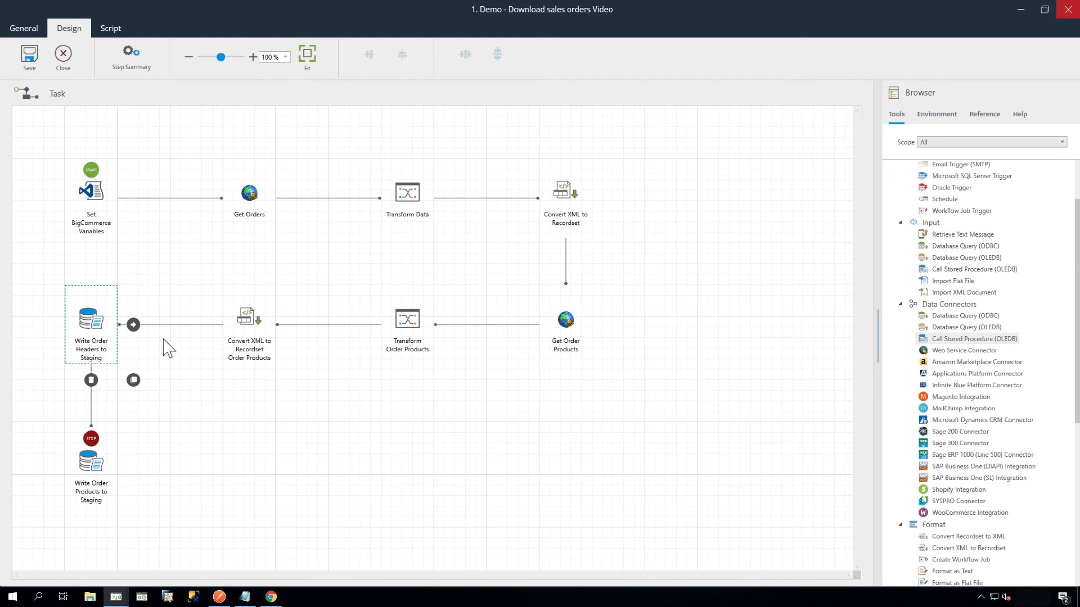
left_click(30, 59)
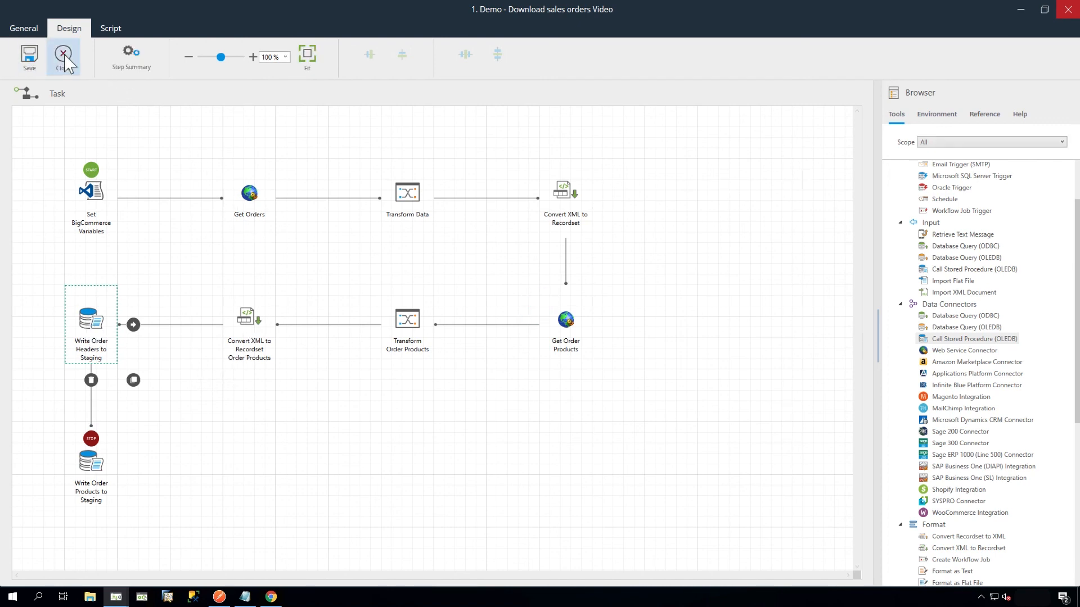
left_click(64, 57)
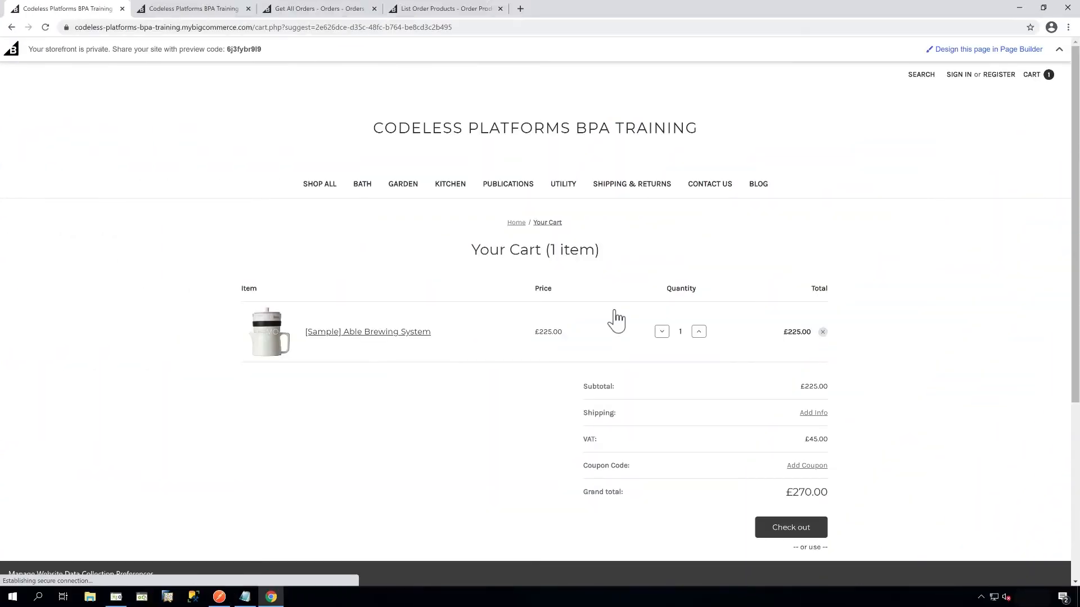
Switch to Chrome, place the Able Brewing System order with Bank Deposit payment, and set the new order's status to Awaiting Fulfillment in BigCommerce
left_click(791, 528)
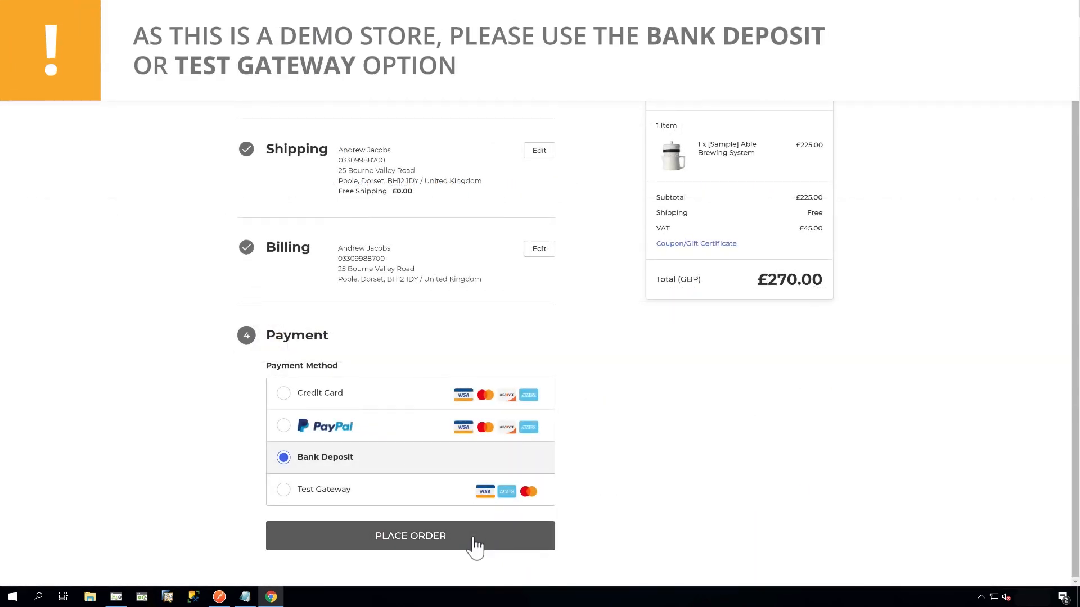
left_click(474, 540)
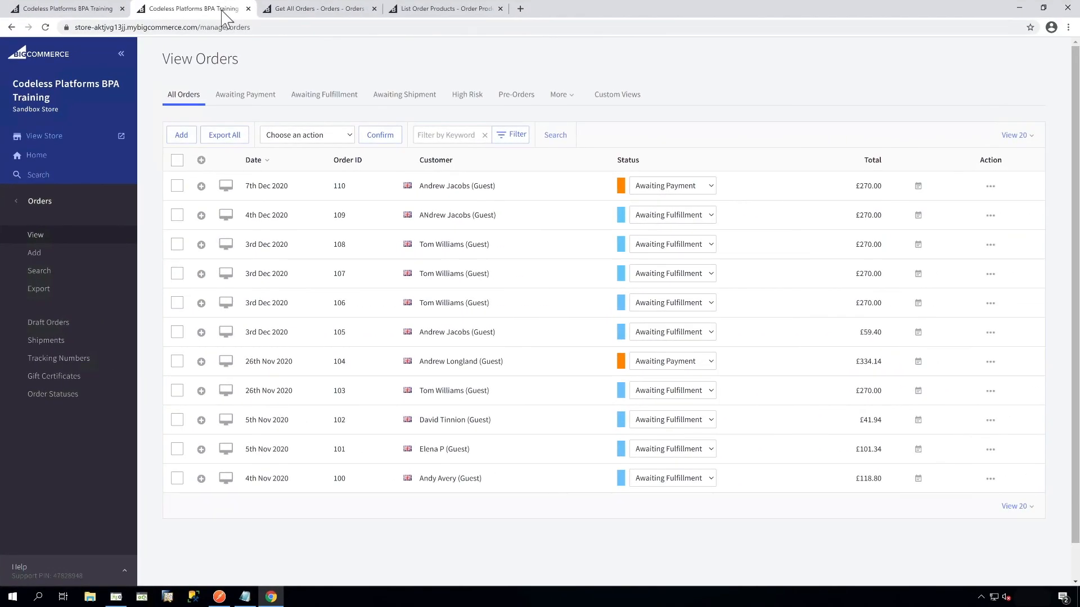
left_click(712, 186)
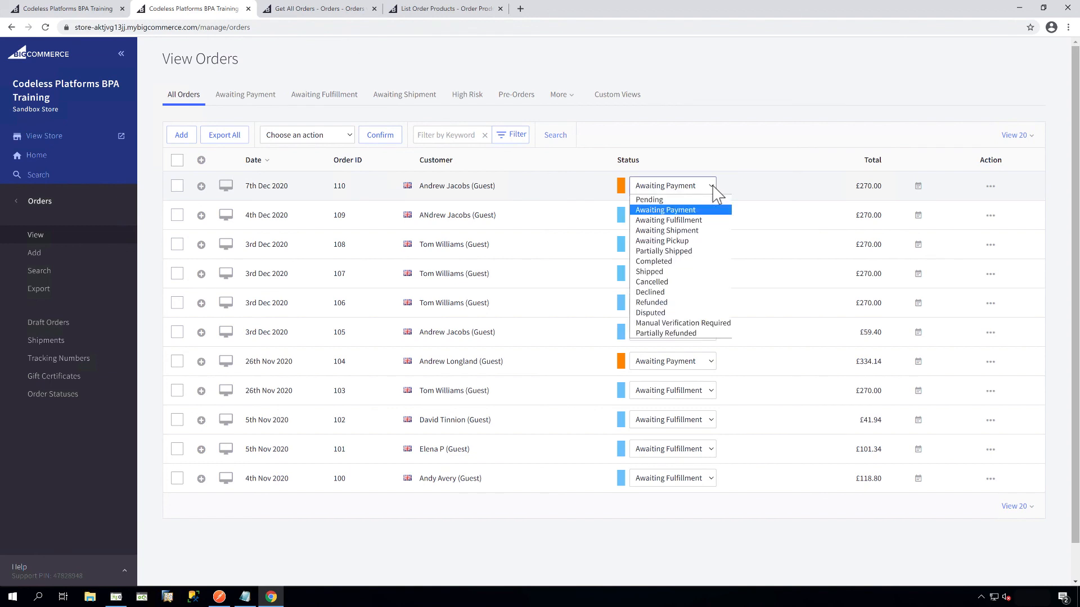
left_click(704, 221)
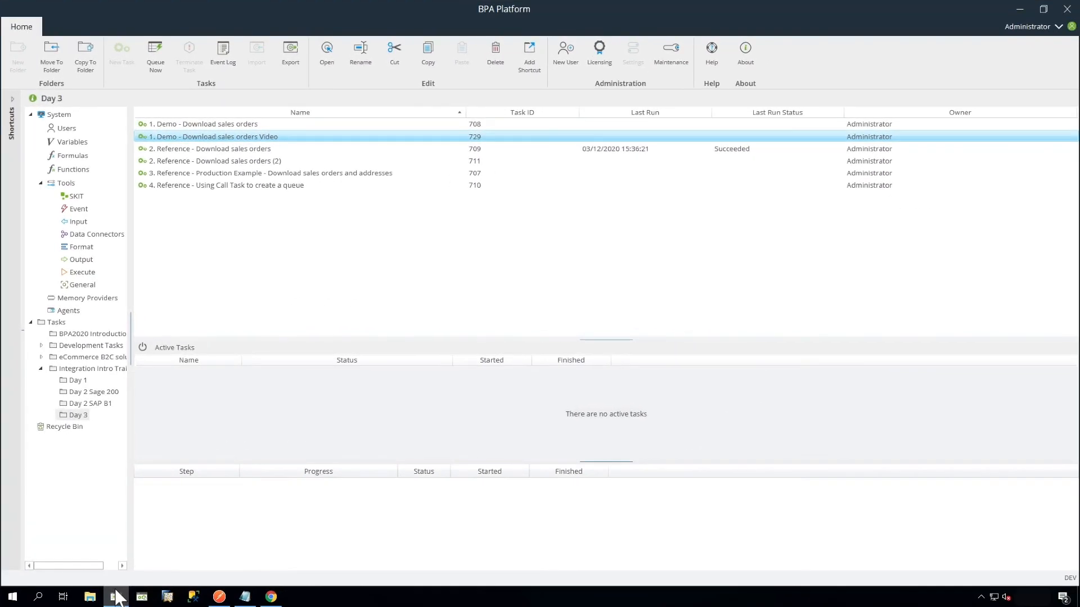
Switch to BPA Platform and queue the task 1. Demo - Download sales orders Video to run immediately
right_click(316, 139)
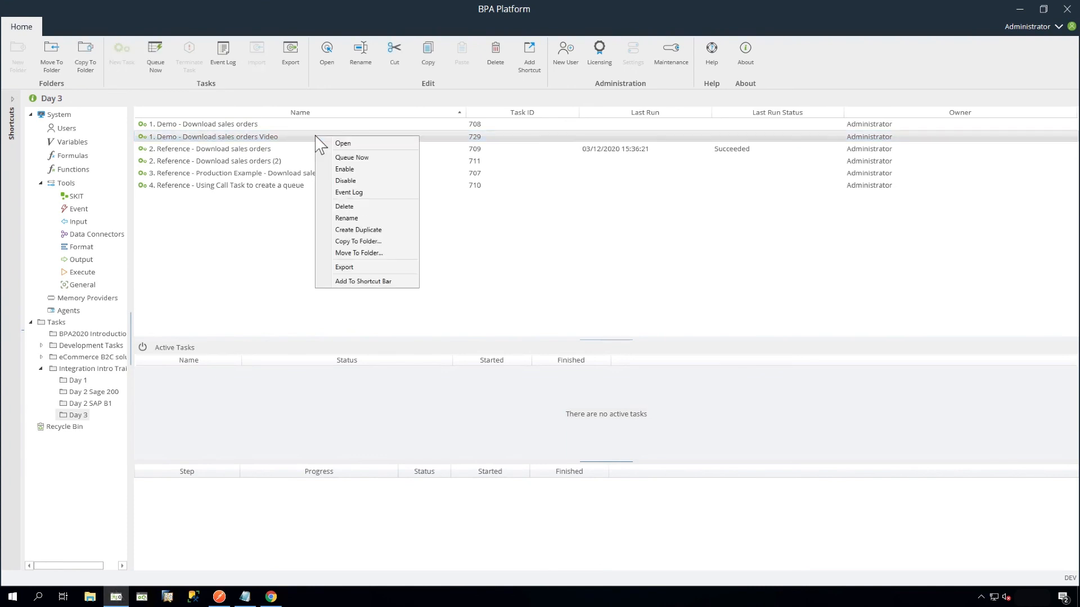
left_click(346, 158)
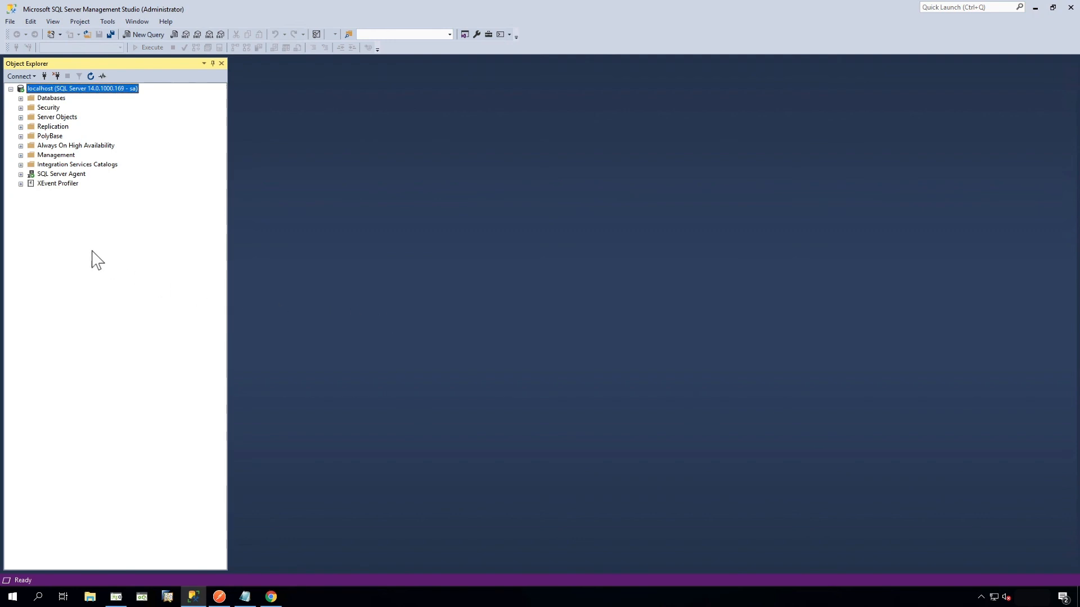
In SQL Server Management Studio, query the top 1000 rows of dbo.tbl_order in B2CStagingDB_v3_2 and check for the new BigCommerce order
left_click(20, 99)
left_click(31, 126)
left_click(40, 146)
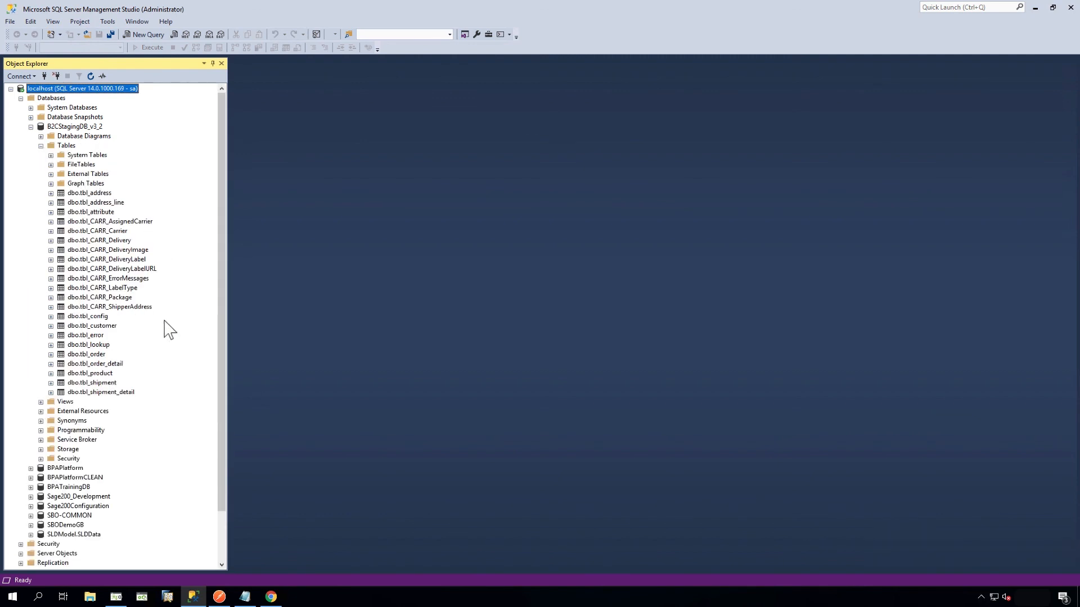
left_click(92, 355)
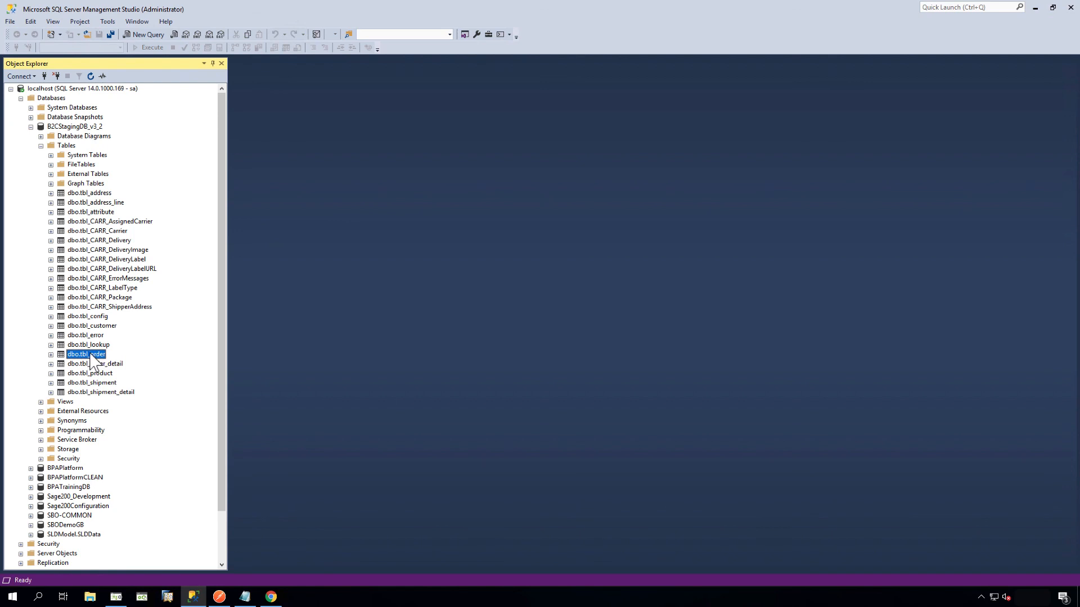
right_click(90, 355)
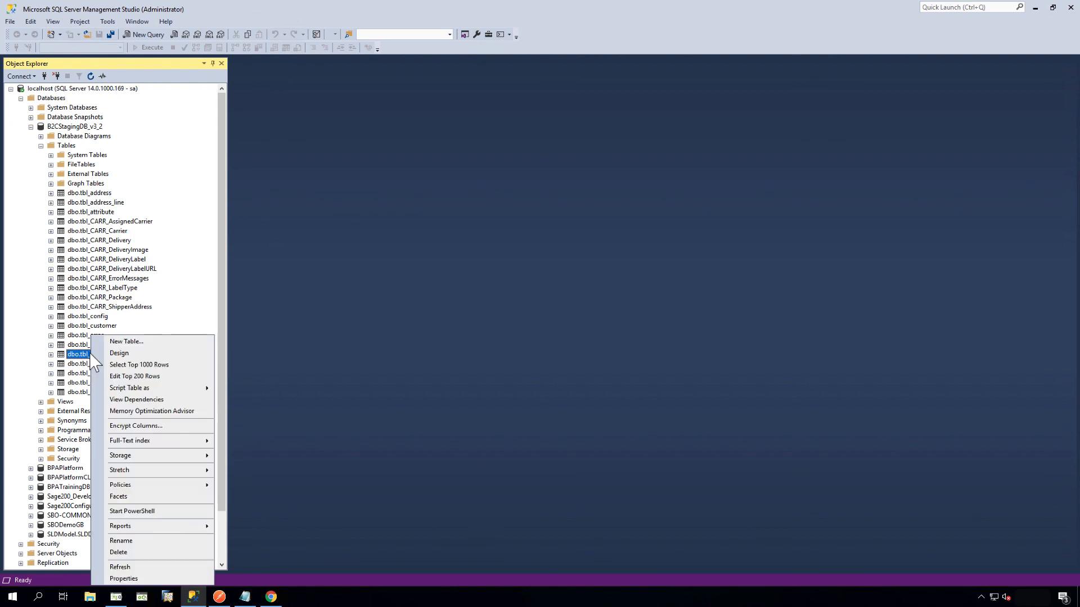
left_click(139, 367)
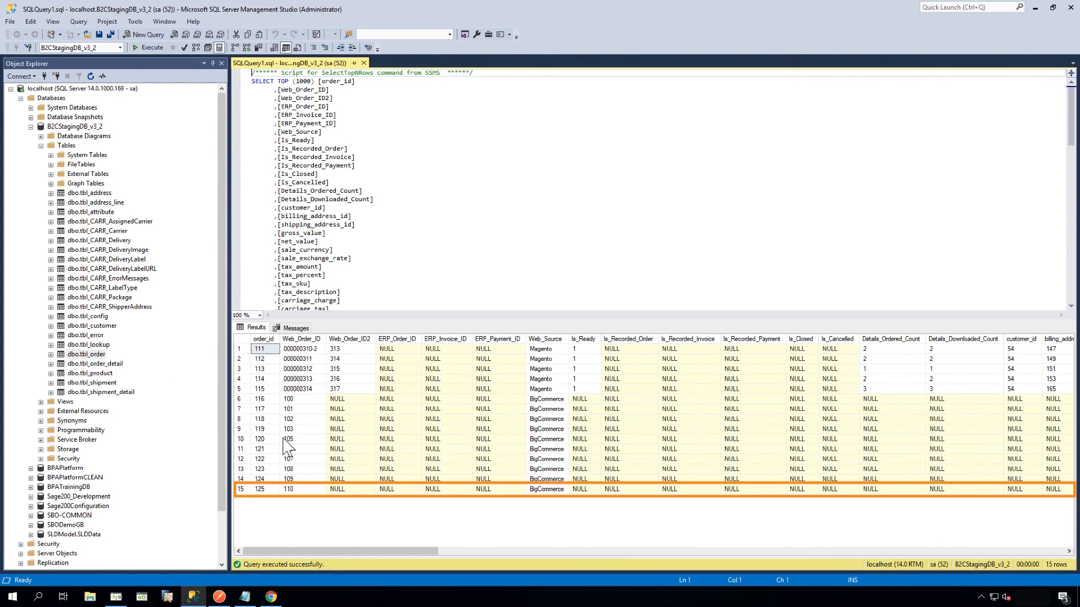
left_click(321, 491)
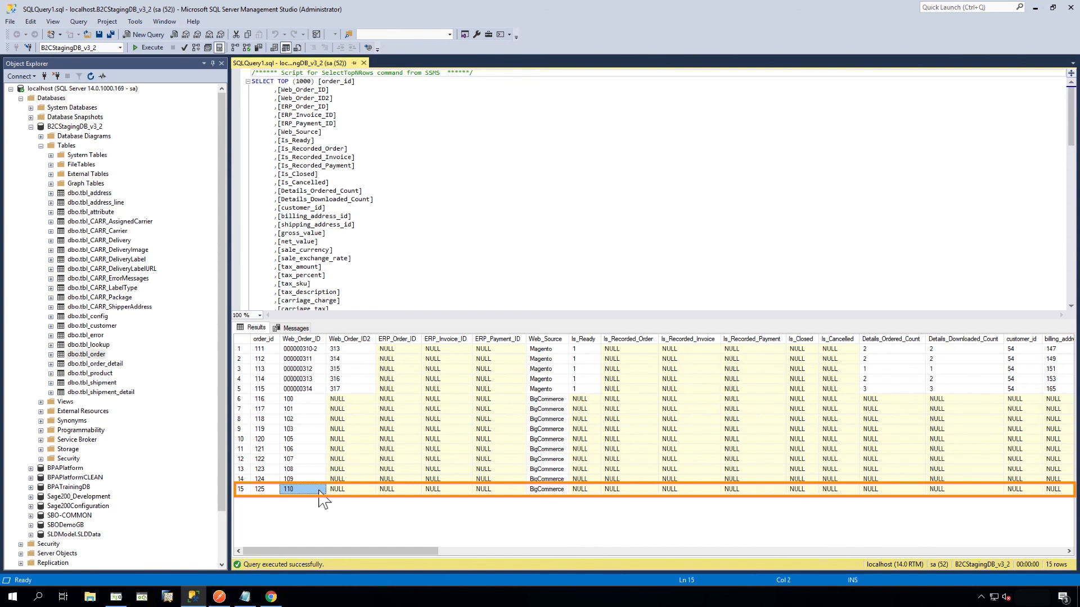